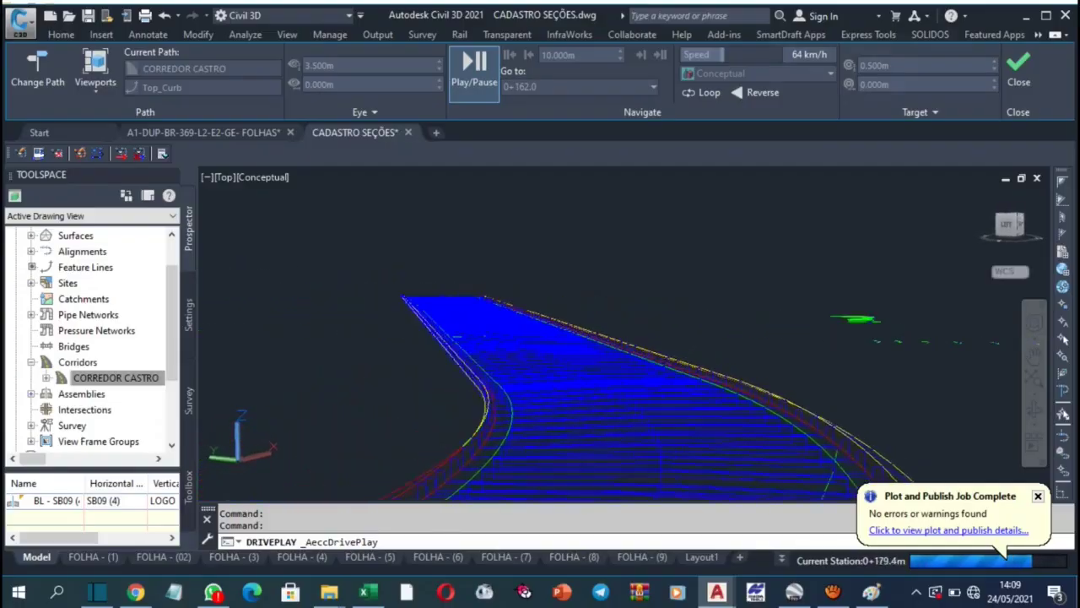
Step: Close the corridor drive-through playback to return to the MEIO FIO PELO SURVEY drawing
{"action": "key", "text": "Escape"}
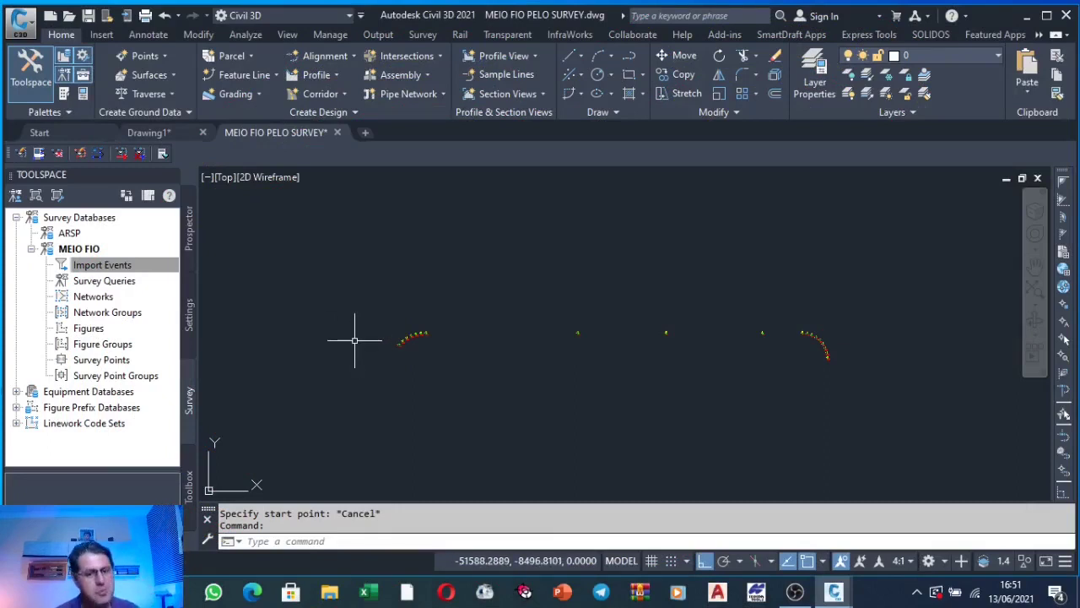
Step: Erase the stray duplicate point overlapping survey point 28 on the curb line
{"action": "scroll", "coordinate": [431, 374], "scroll_direction": "up", "scroll_amount": 4}
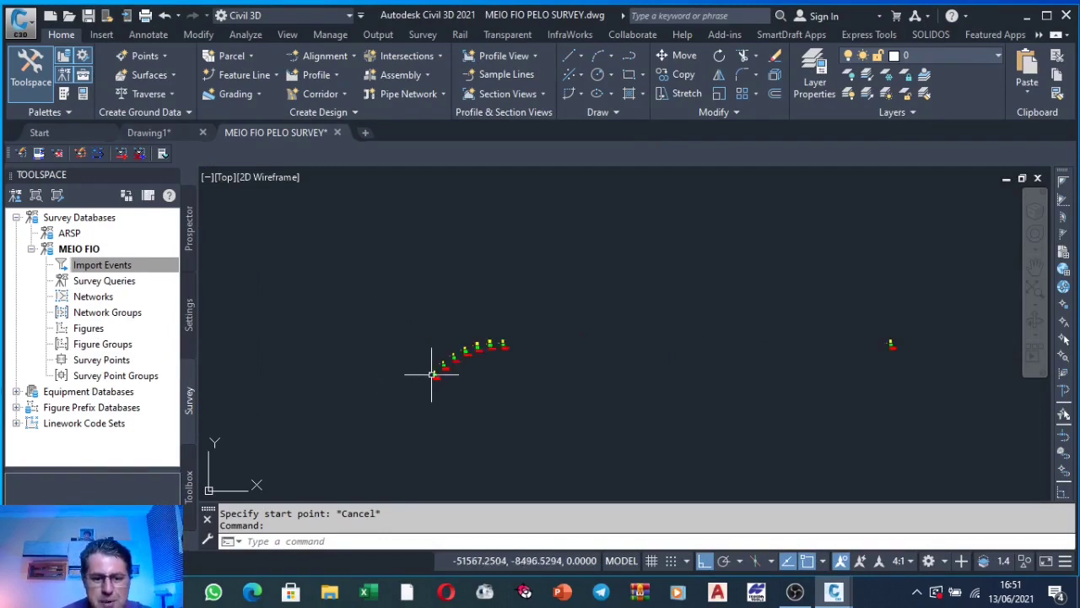
{"action": "scroll", "coordinate": [379, 357], "scroll_direction": "down", "scroll_amount": 1}
{"action": "scroll", "coordinate": [403, 374], "scroll_direction": "down", "scroll_amount": 2}
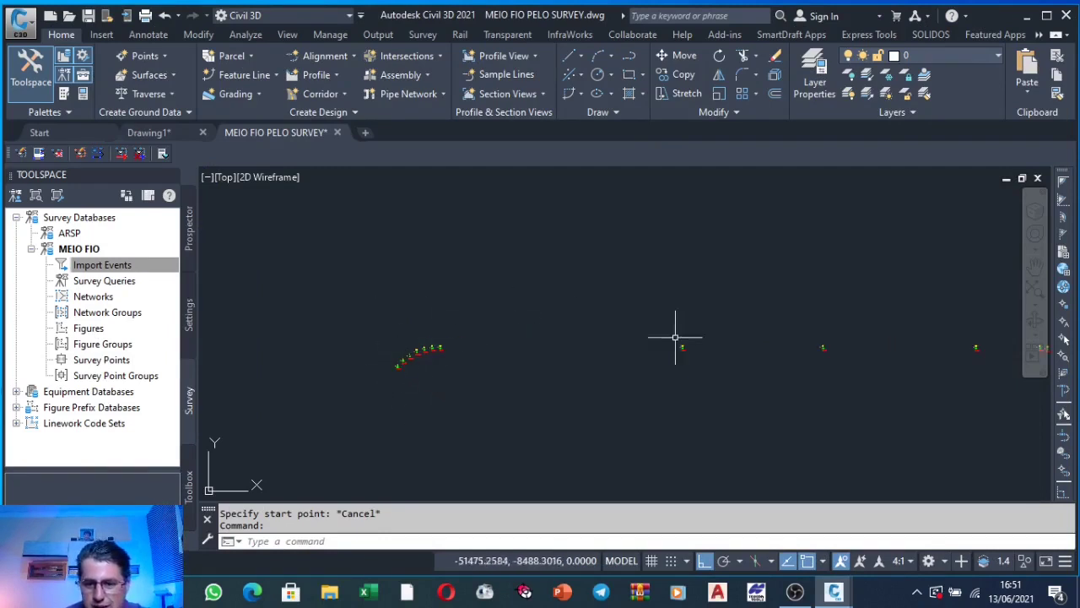
{"action": "scroll", "coordinate": [574, 367], "scroll_direction": "up", "scroll_amount": 3}
{"action": "scroll", "coordinate": [514, 392], "scroll_direction": "up", "scroll_amount": 2}
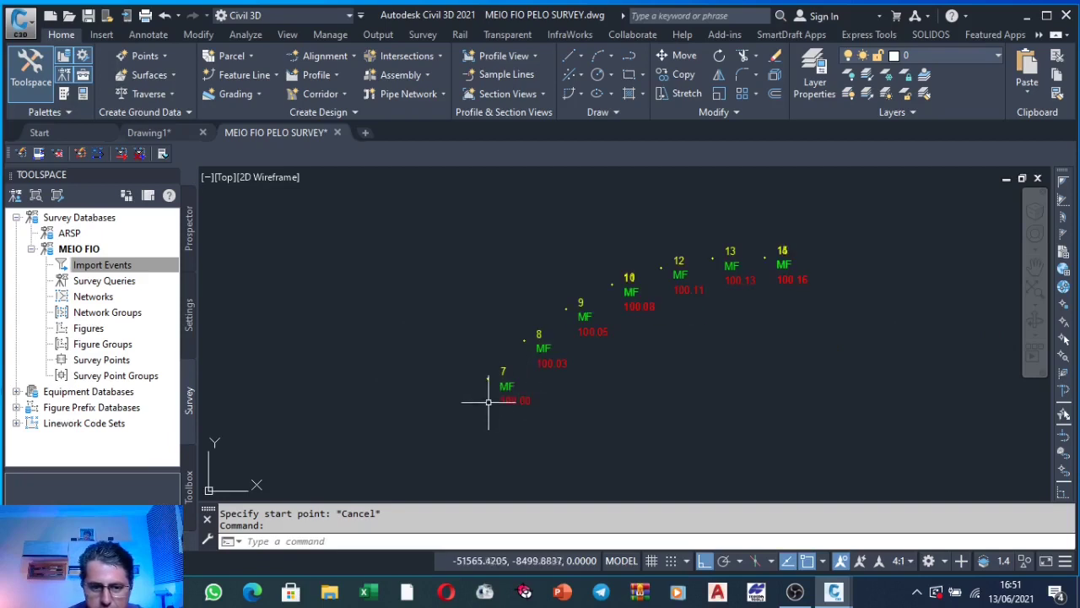
{"action": "scroll", "coordinate": [454, 384], "scroll_direction": "down", "scroll_amount": 2}
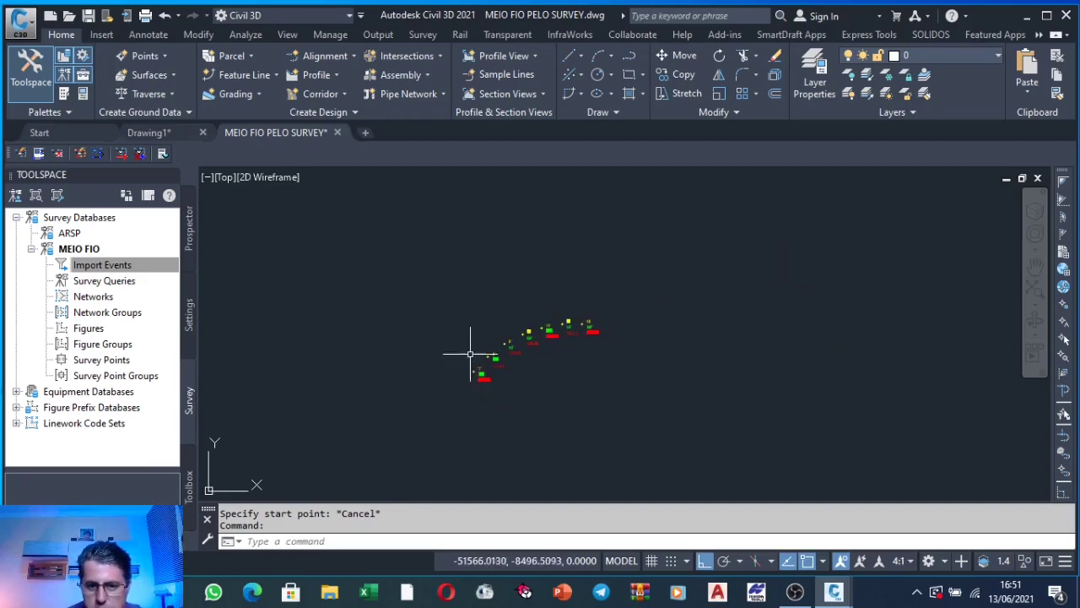
{"action": "scroll", "coordinate": [477, 338], "scroll_direction": "up", "scroll_amount": 1}
{"action": "scroll", "coordinate": [494, 331], "scroll_direction": "up", "scroll_amount": 1}
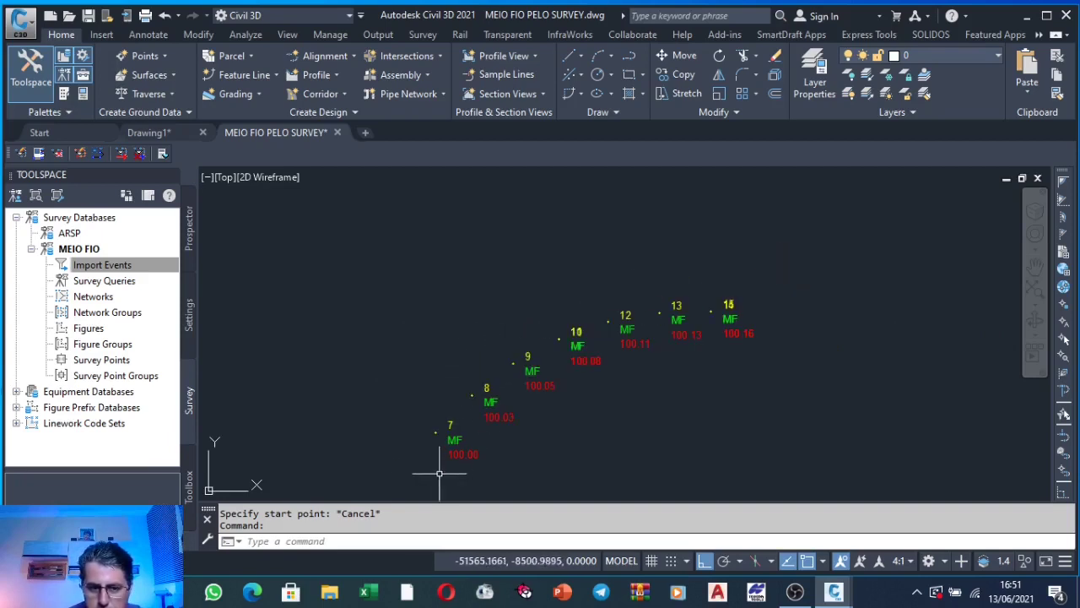
{"action": "scroll", "coordinate": [473, 324], "scroll_direction": "down", "scroll_amount": 2}
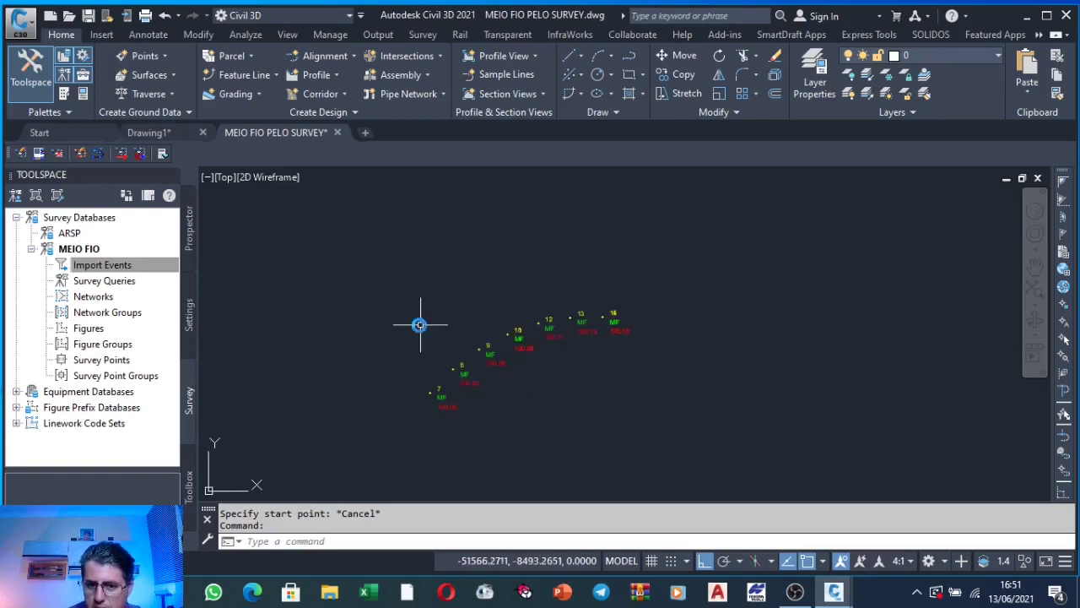
{"action": "scroll", "coordinate": [431, 331], "scroll_direction": "up", "scroll_amount": 1}
{"action": "scroll", "coordinate": [658, 346], "scroll_direction": "up", "scroll_amount": 3}
{"action": "scroll", "coordinate": [637, 359], "scroll_direction": "up", "scroll_amount": 2}
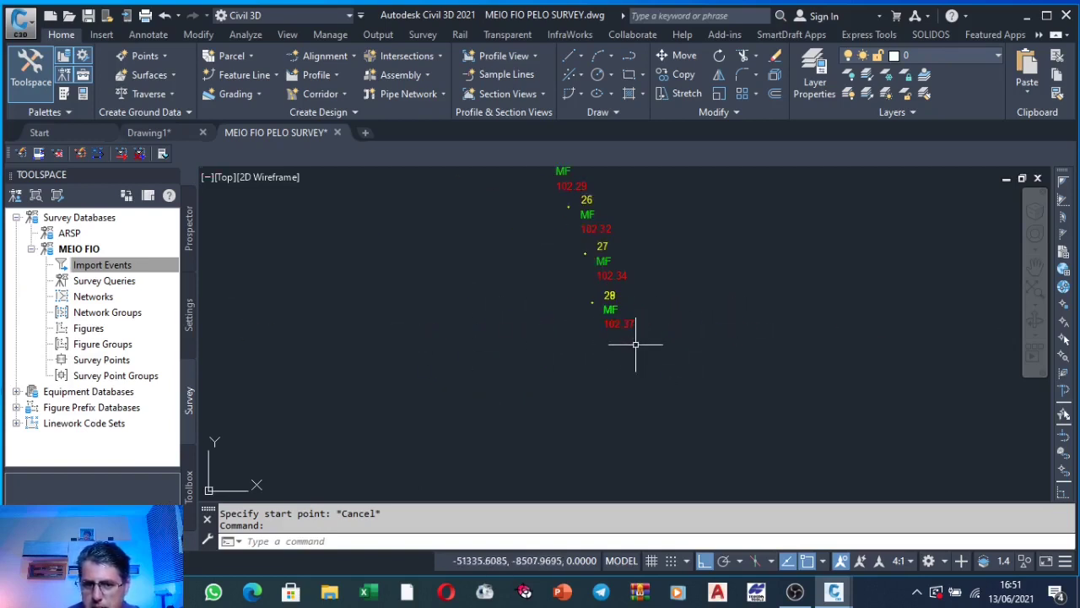
{"action": "scroll", "coordinate": [632, 304], "scroll_direction": "up", "scroll_amount": 1}
{"action": "scroll", "coordinate": [630, 354], "scroll_direction": "down", "scroll_amount": 1}
{"action": "scroll", "coordinate": [623, 338], "scroll_direction": "up", "scroll_amount": 3}
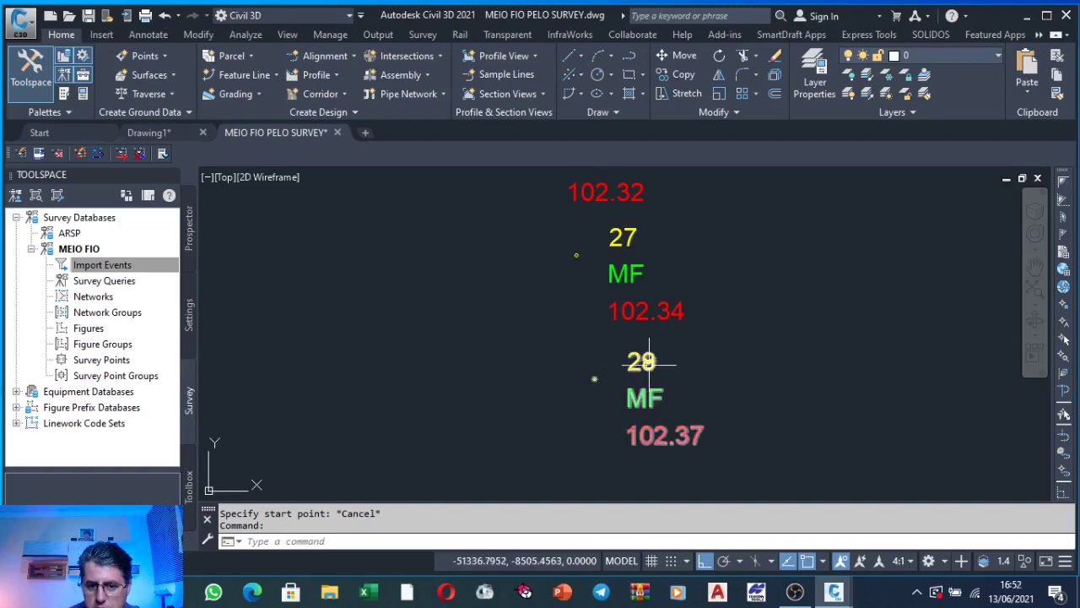
{"action": "scroll", "coordinate": [649, 362], "scroll_direction": "up", "scroll_amount": 3}
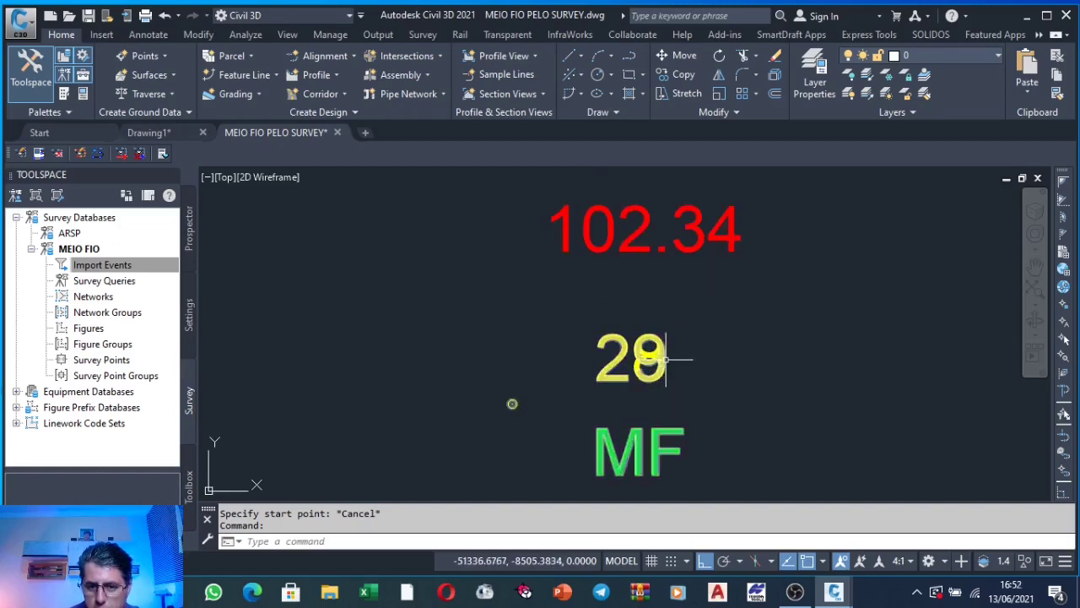
{"action": "left_click", "coordinate": [666, 359]}
{"action": "key", "text": "Delete"}
{"action": "scroll", "coordinate": [731, 368], "scroll_direction": "down", "scroll_amount": 3}
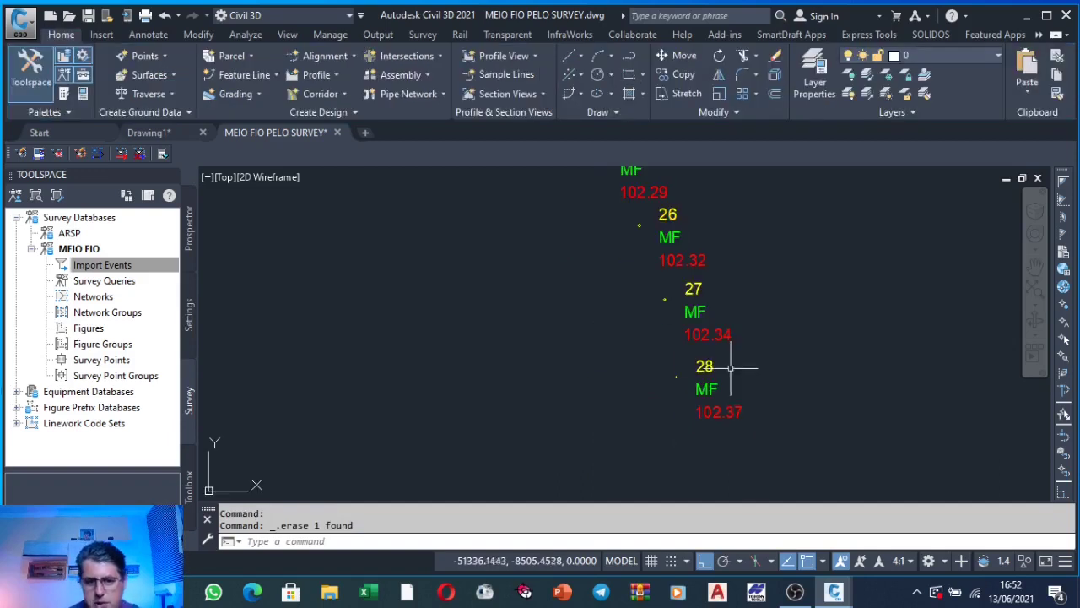
{"action": "scroll", "coordinate": [731, 368], "scroll_direction": "down", "scroll_amount": 3}
{"action": "scroll", "coordinate": [714, 308], "scroll_direction": "down", "scroll_amount": 2}
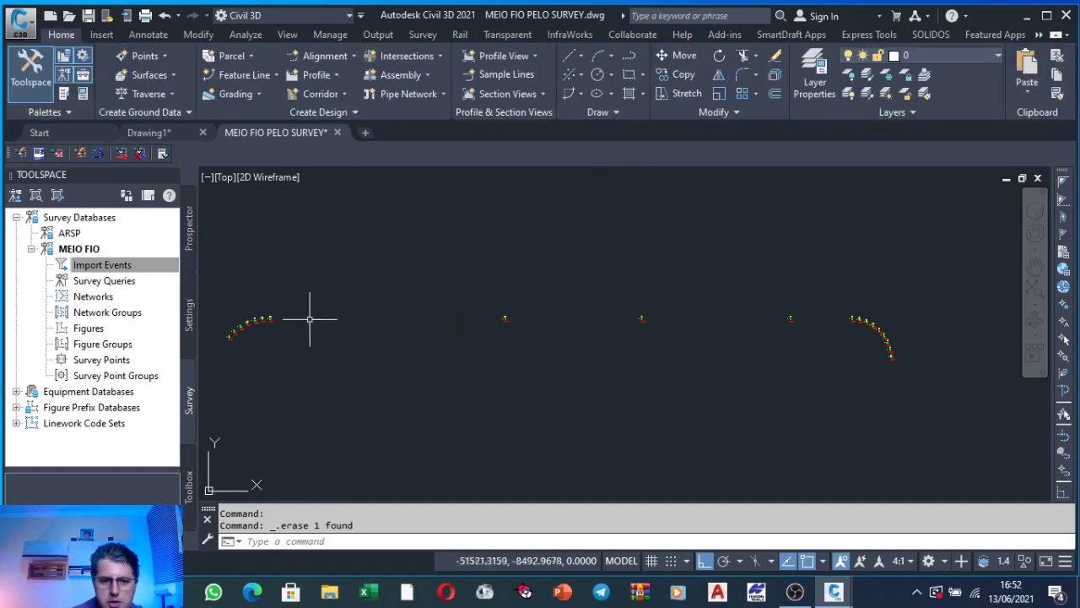
{"action": "scroll", "coordinate": [357, 321], "scroll_direction": "up", "scroll_amount": 2}
{"action": "scroll", "coordinate": [357, 325], "scroll_direction": "up", "scroll_amount": 2}
{"action": "scroll", "coordinate": [345, 299], "scroll_direction": "up", "scroll_amount": 2}
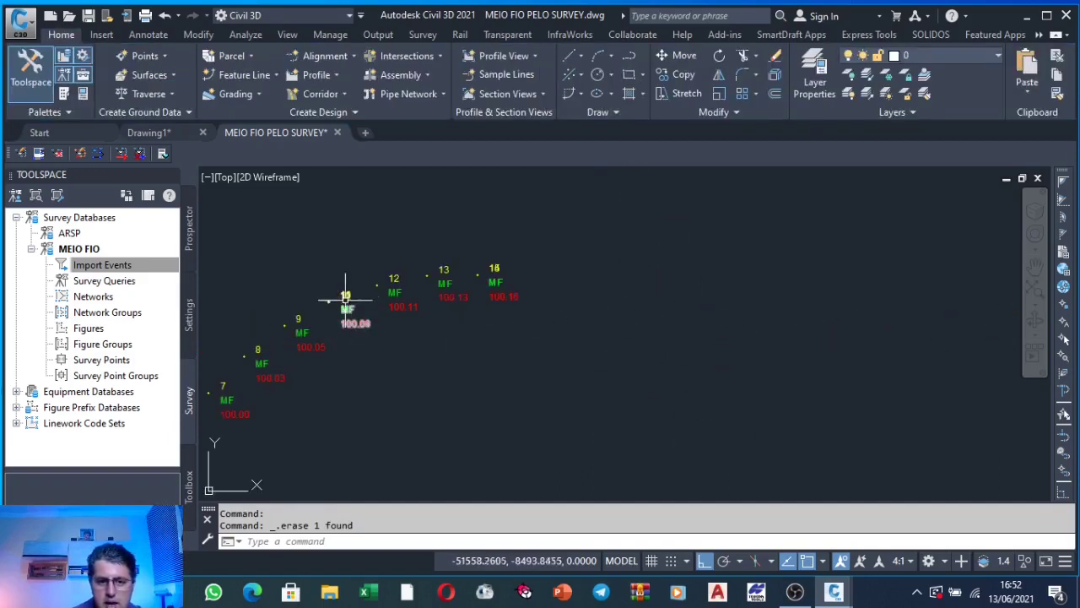
{"action": "scroll", "coordinate": [345, 299], "scroll_direction": "down", "scroll_amount": 3}
{"action": "scroll", "coordinate": [481, 277], "scroll_direction": "down", "scroll_amount": 2}
{"action": "scroll", "coordinate": [434, 361], "scroll_direction": "up", "scroll_amount": 2}
{"action": "scroll", "coordinate": [408, 354], "scroll_direction": "up", "scroll_amount": 1}
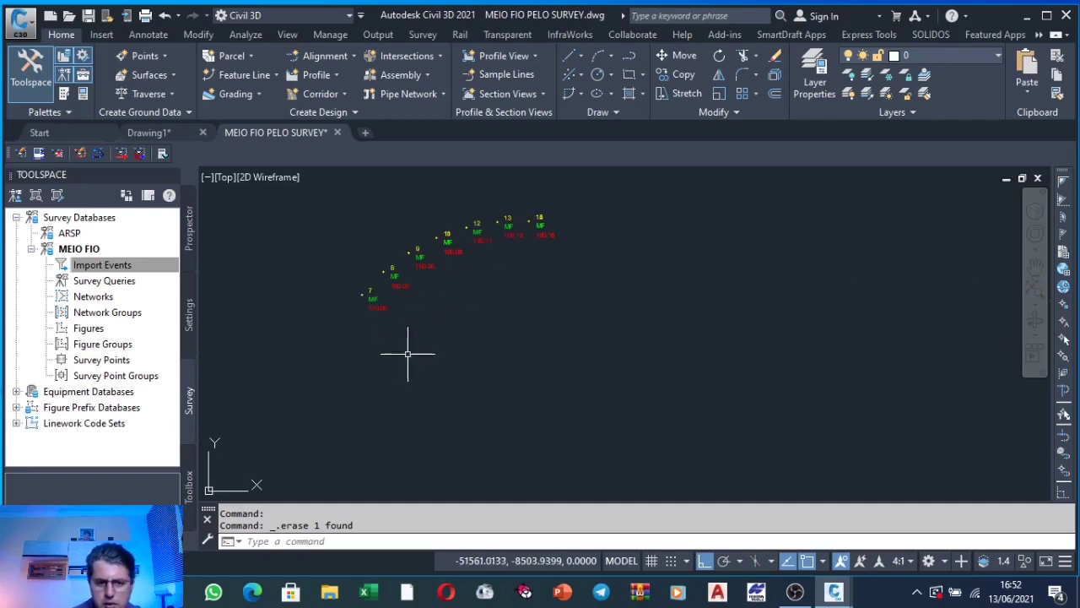
Step: Draw a 0.65-long horizontal polyline below the survey points
{"action": "type", "text": "PL"}
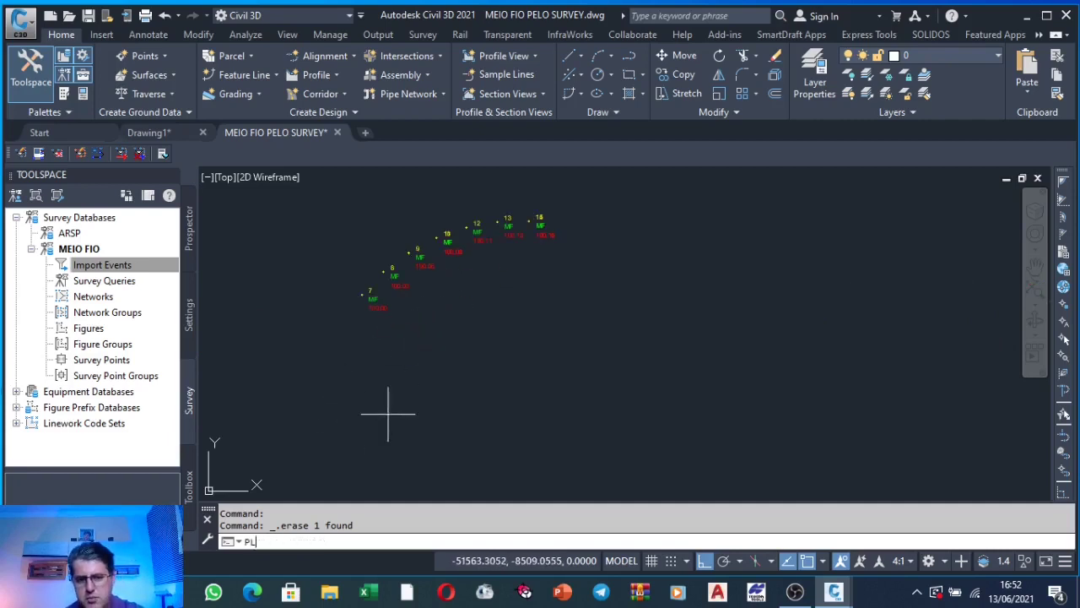
{"action": "key", "text": "Return"}
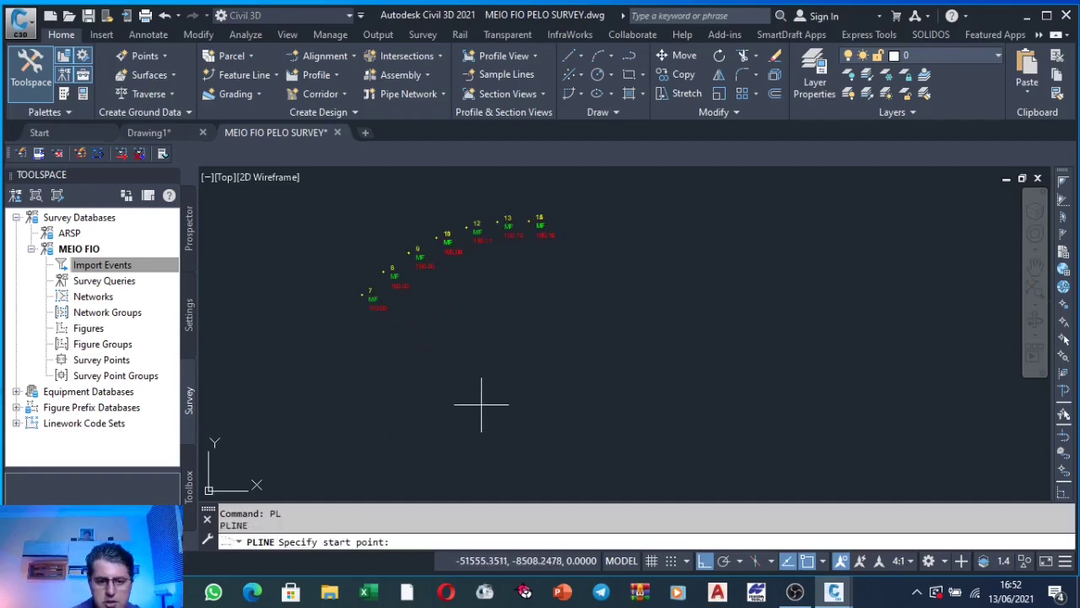
{"action": "left_click", "coordinate": [481, 404]}
{"action": "scroll", "coordinate": [432, 412], "scroll_direction": "up", "scroll_amount": 2}
{"action": "type", "text": "0.65"}
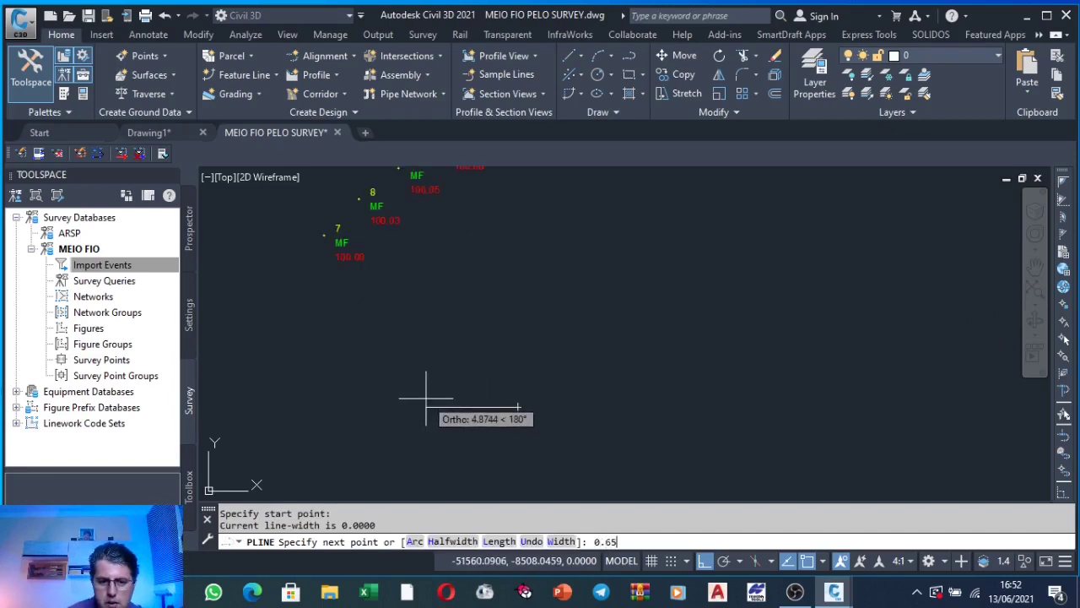
{"action": "key", "text": "Return"}
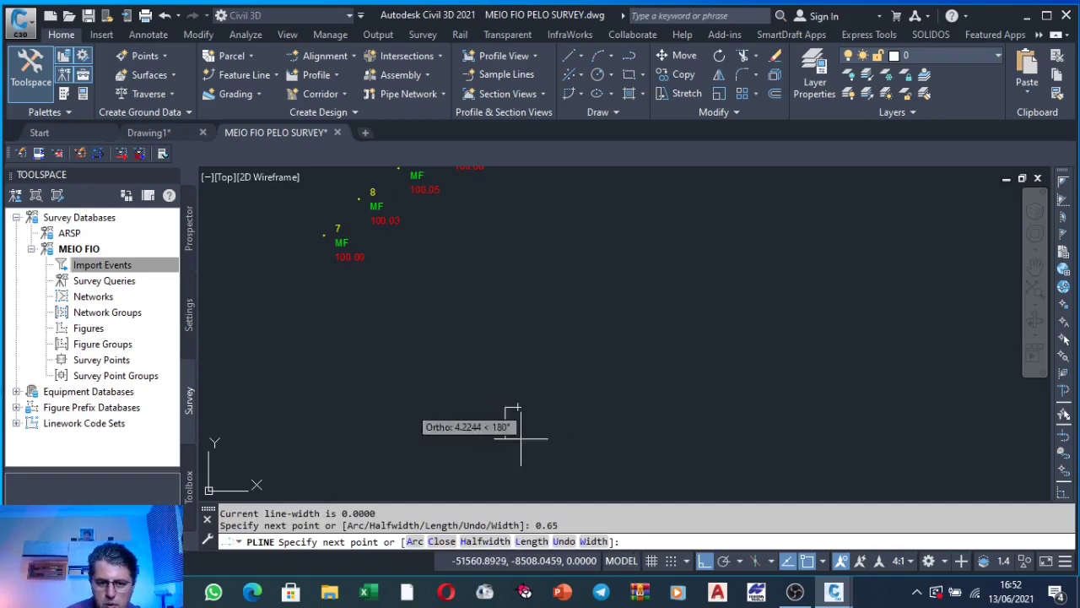
{"action": "scroll", "coordinate": [507, 407], "scroll_direction": "up", "scroll_amount": 5}
{"action": "key", "text": "Escape"}
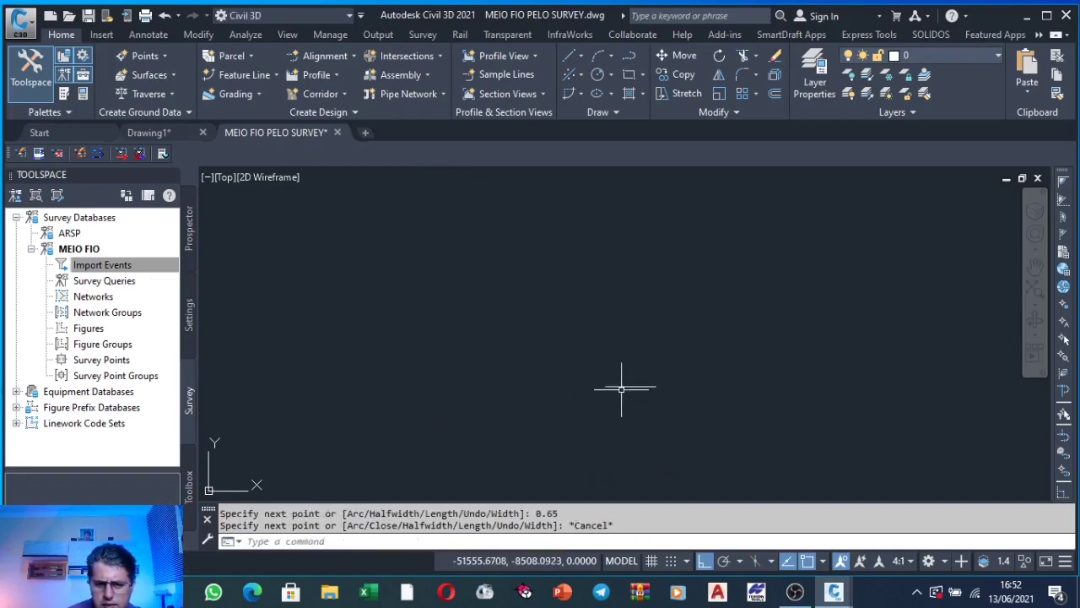
Step: Draw a second, 0.02-long polyline starting at the line's left end
{"action": "type", "text": "pl"}
{"action": "key", "text": "Return"}
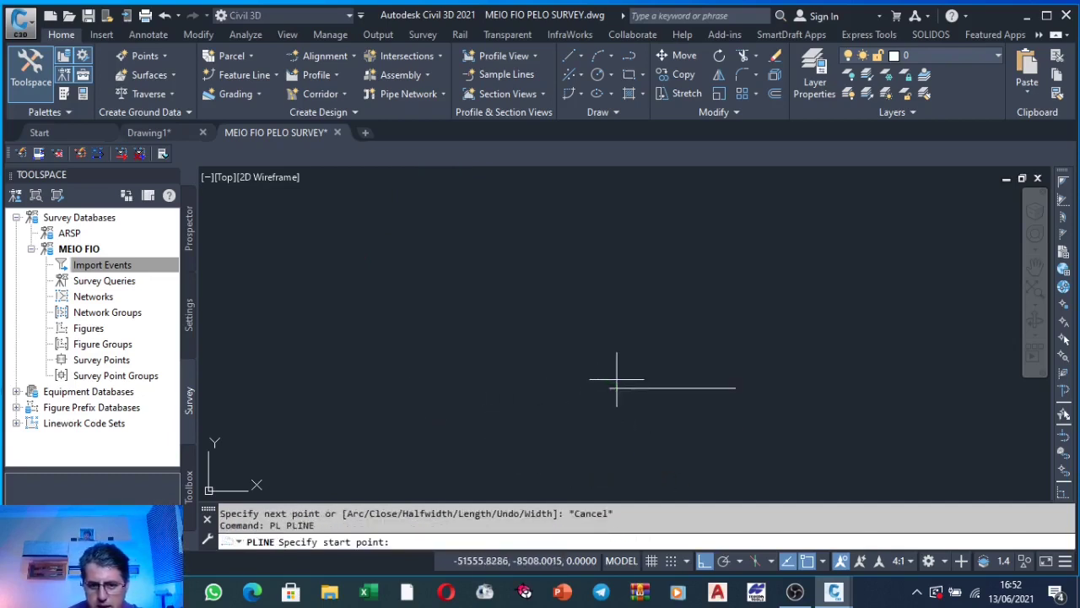
{"action": "left_click", "coordinate": [609, 388]}
{"action": "type", "text": ".02"}
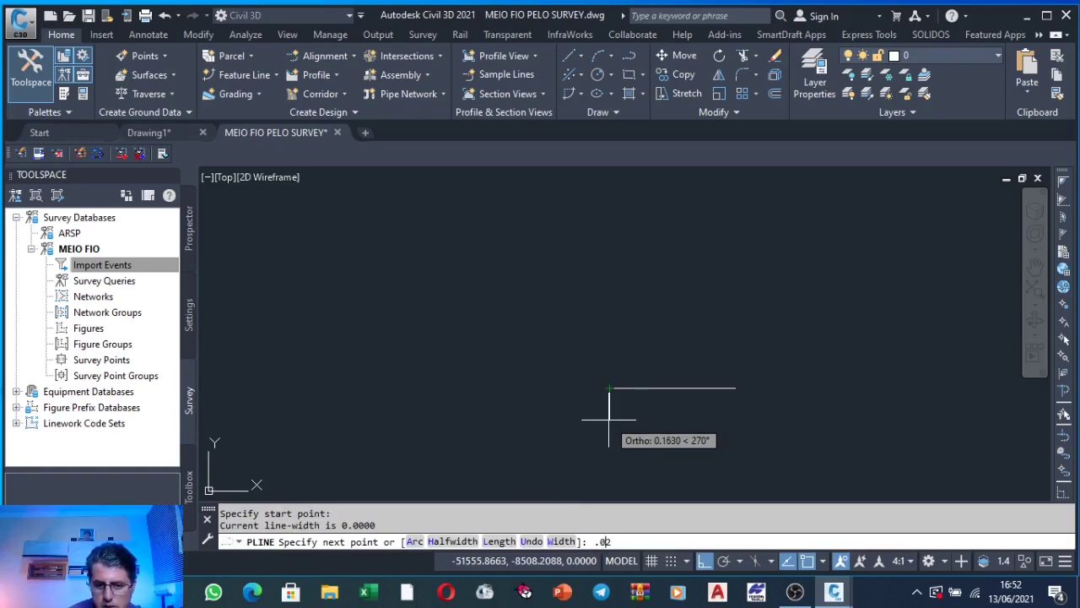
{"action": "key", "text": "Return"}
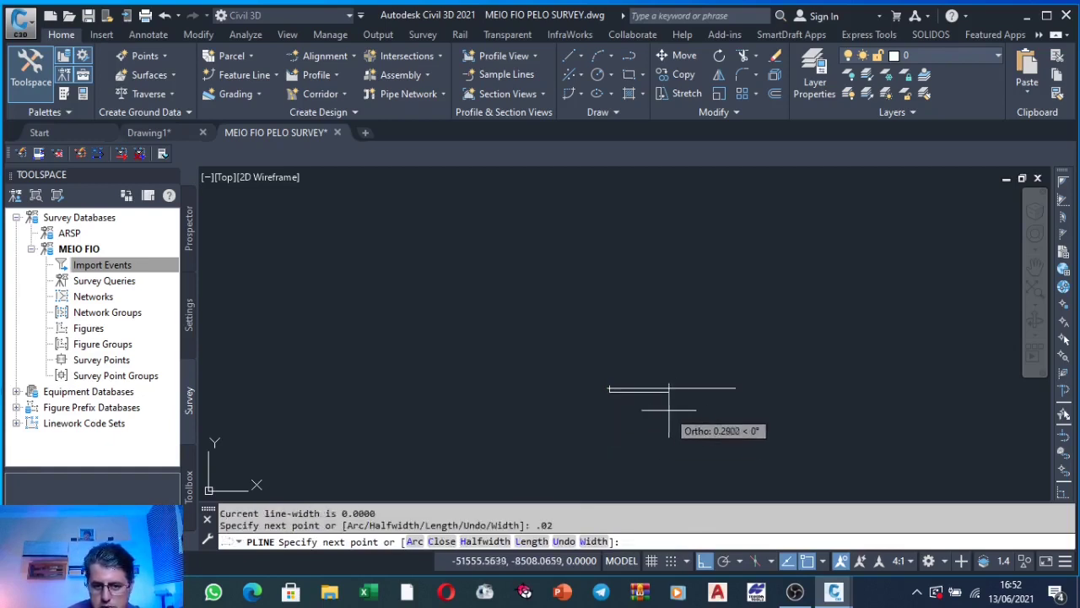
{"action": "key", "text": "Escape"}
Step: Erase the extra short polyline and stretch the remaining polyline's end to a new position
{"action": "left_click", "coordinate": [613, 390]}
{"action": "key", "text": "Delete"}
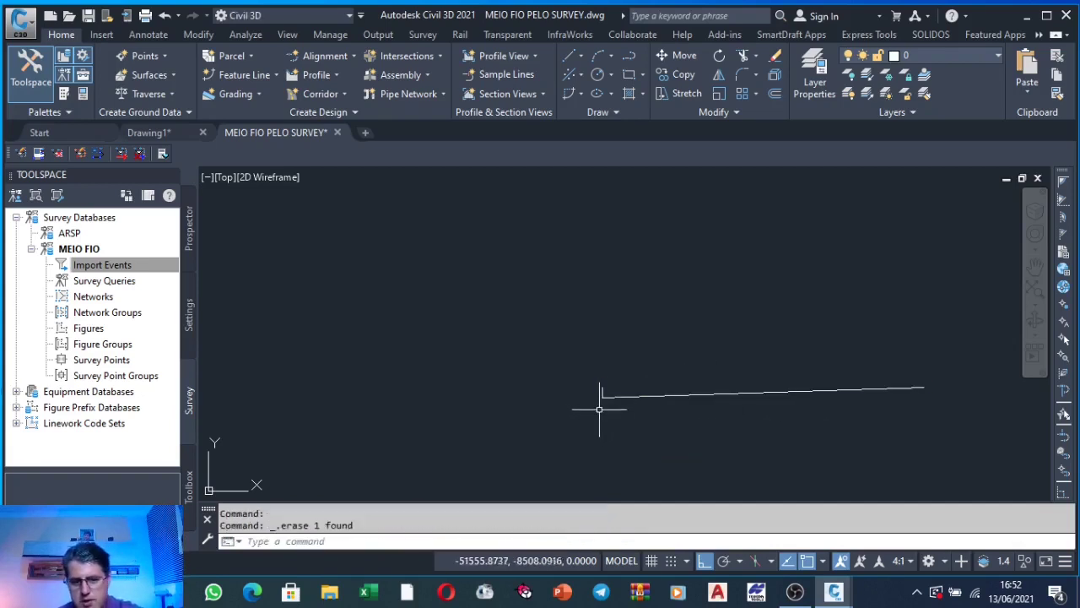
{"action": "left_click", "coordinate": [601, 391]}
{"action": "left_click", "coordinate": [603, 389]}
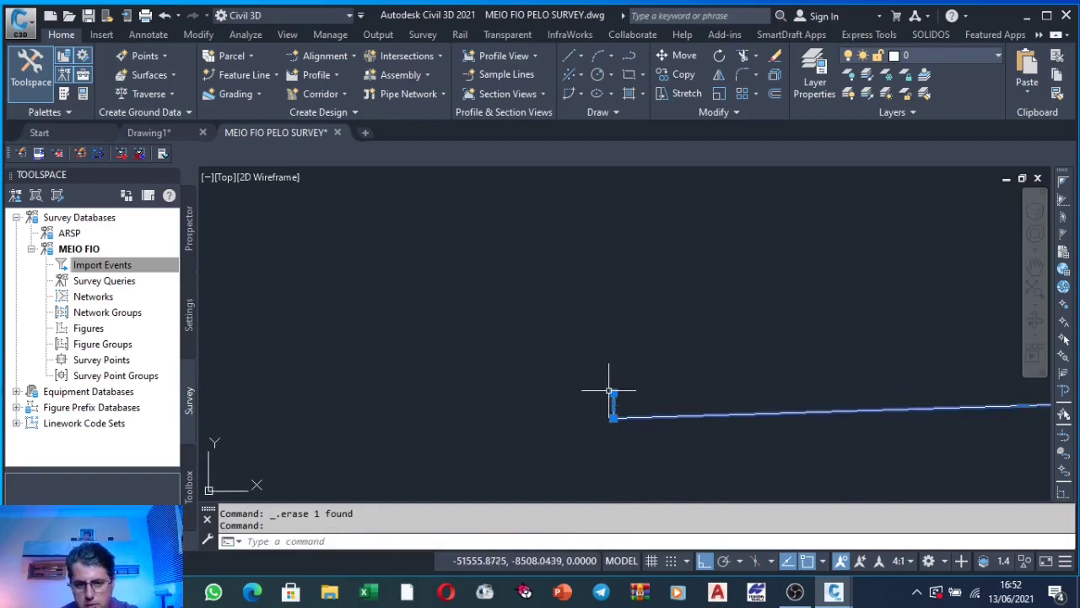
{"action": "left_click", "coordinate": [613, 413]}
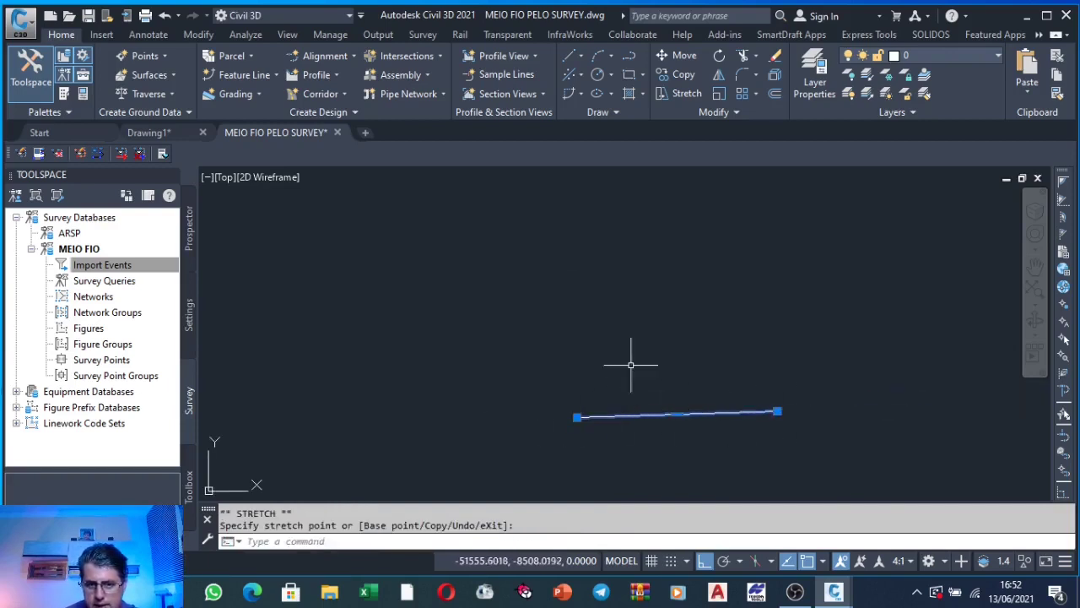
Step: Add a 0,65 dimension above the base line between its two ends
{"action": "left_click", "coordinate": [148, 34]}
{"action": "key", "text": "Escape"}
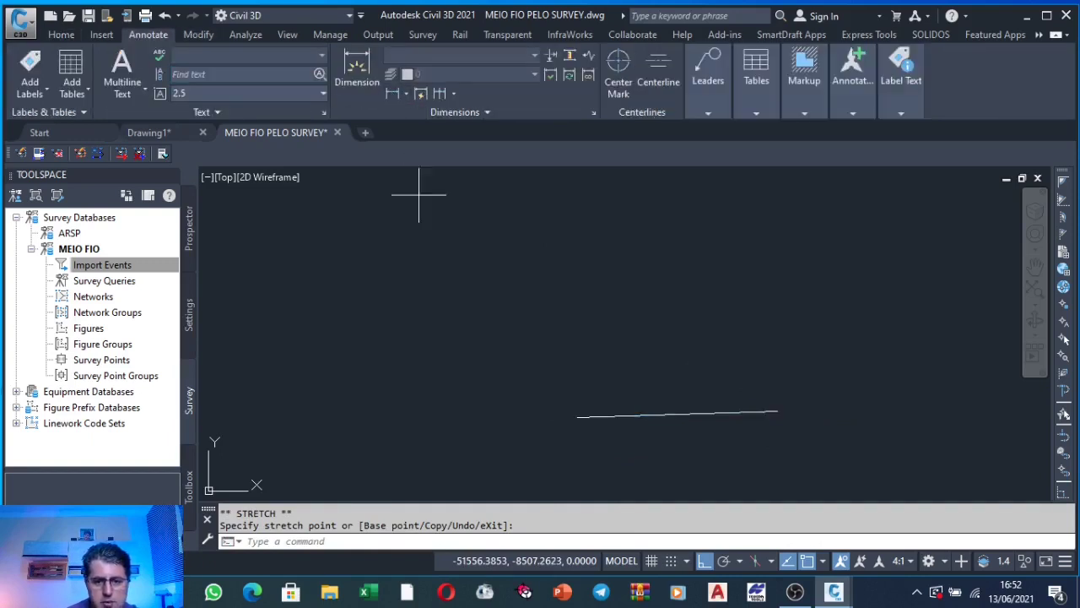
{"action": "left_click", "coordinate": [577, 415]}
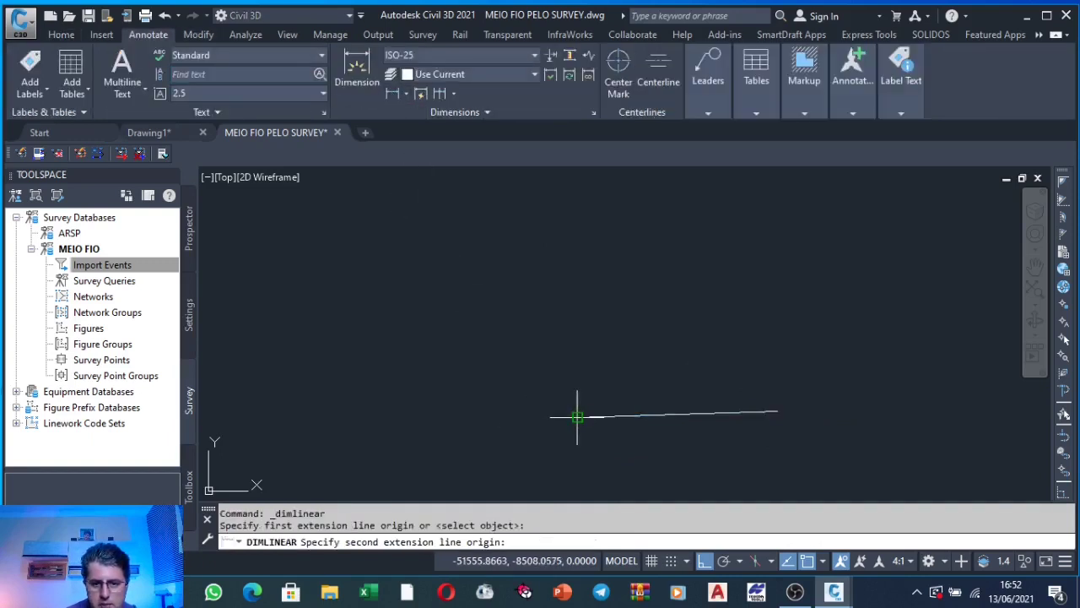
{"action": "left_click", "coordinate": [776, 411]}
{"action": "scroll", "coordinate": [726, 367], "scroll_direction": "down", "scroll_amount": 5}
{"action": "scroll", "coordinate": [726, 367], "scroll_direction": "down", "scroll_amount": 3}
{"action": "left_click", "coordinate": [728, 364]}
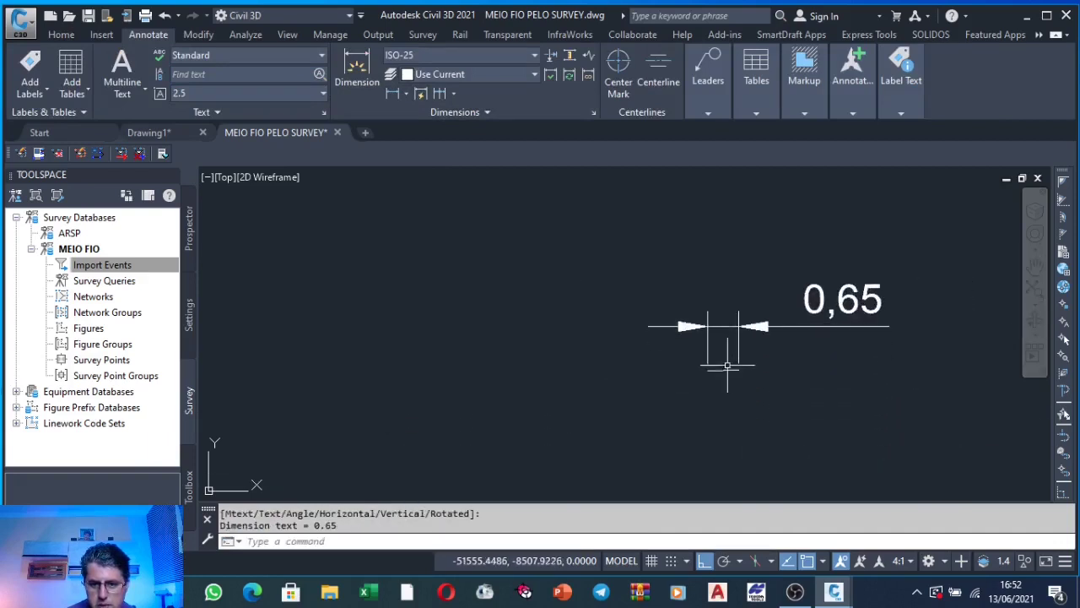
{"action": "scroll", "coordinate": [728, 364], "scroll_direction": "up", "scroll_amount": 5}
Step: Draw a polyline from the road line's endpoint with a 0.15 segment and a 0.05 segment
{"action": "type", "text": "pl"}
{"action": "key", "text": "Return"}
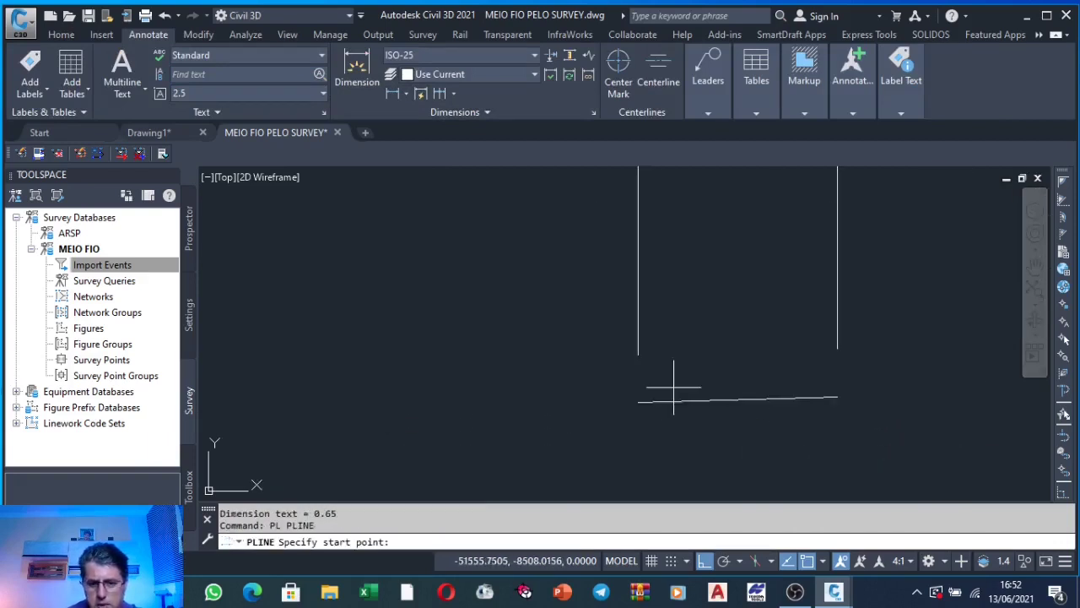
{"action": "scroll", "coordinate": [674, 388], "scroll_direction": "up", "scroll_amount": 2}
{"action": "left_click", "coordinate": [616, 413]}
{"action": "type", "text": "0."}
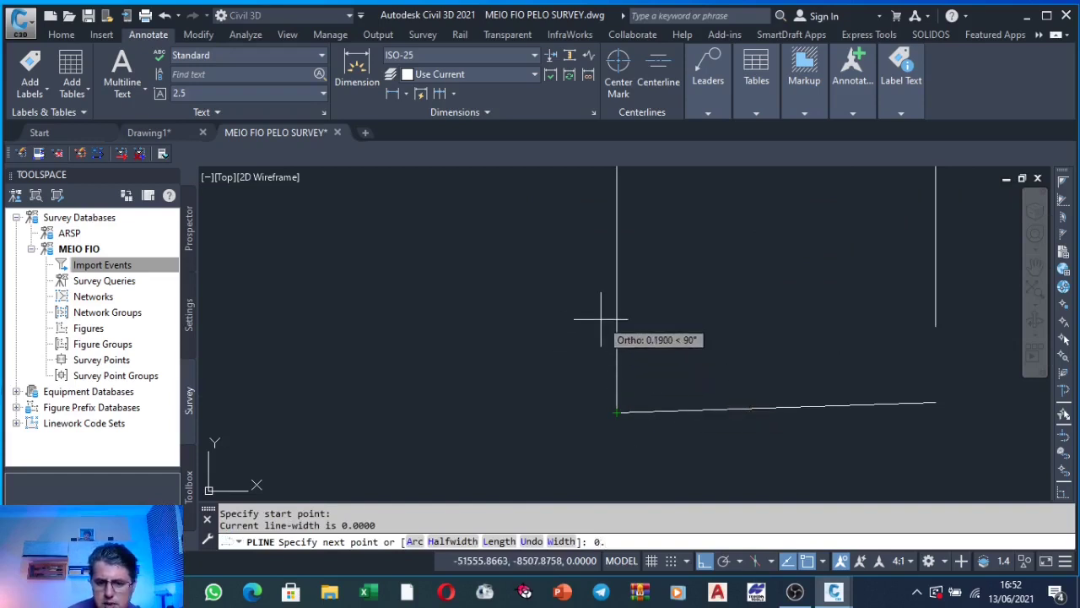
{"action": "type", "text": "5"}
{"action": "key", "text": "Return"}
{"action": "key", "text": "ctrl+z"}
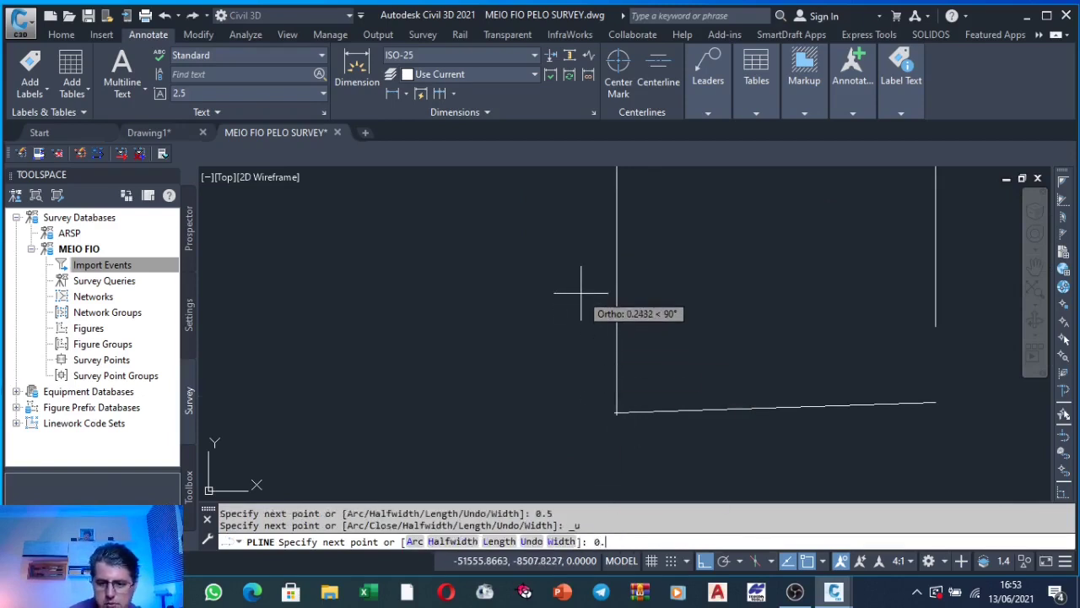
{"action": "key", "text": "Return"}
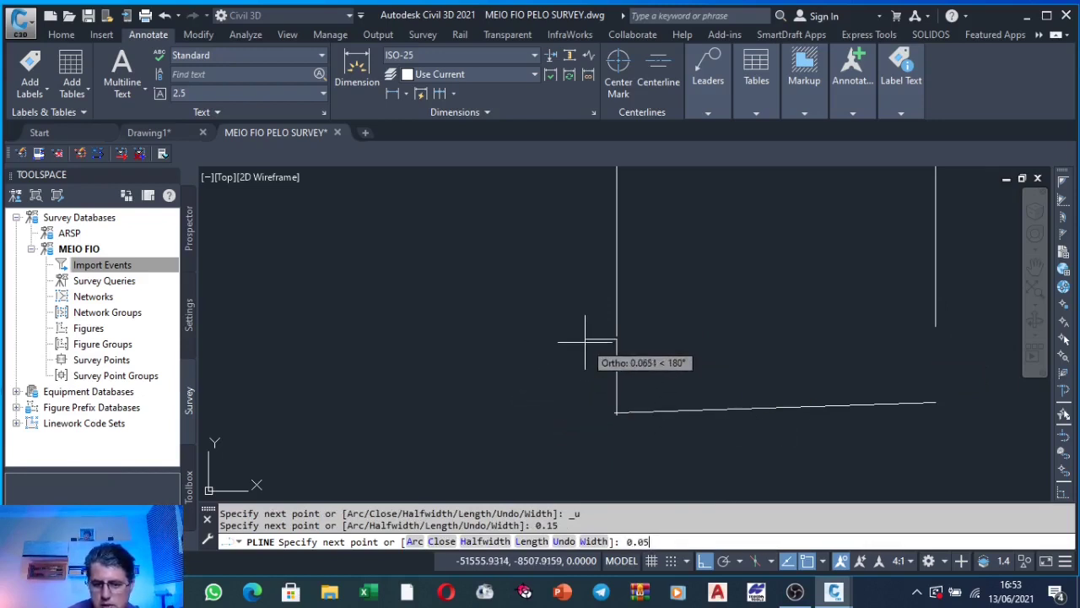
{"action": "key", "text": "Return"}
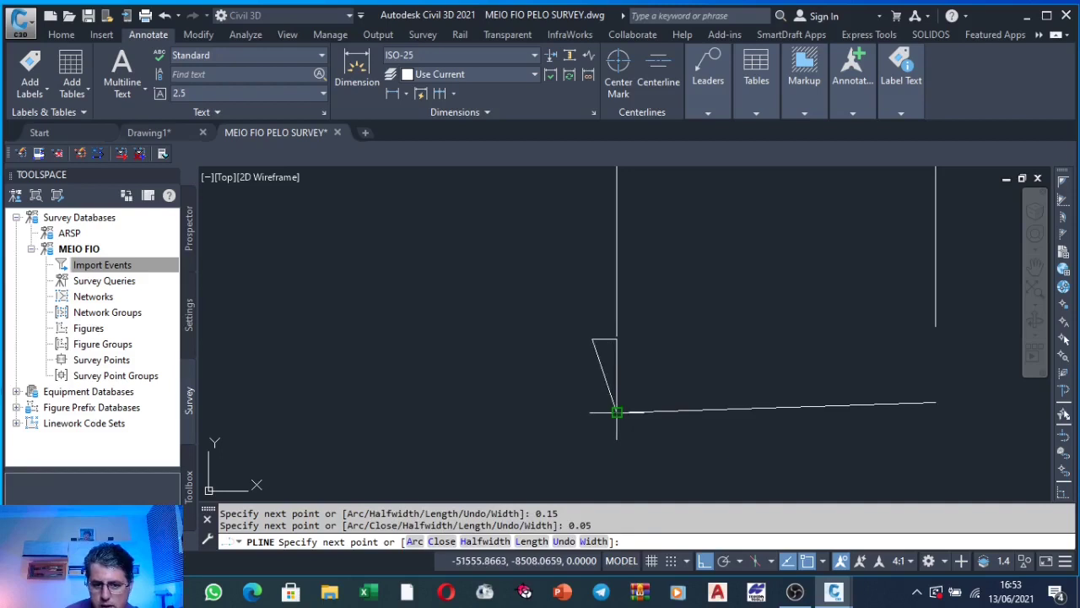
{"action": "key", "text": "Escape"}
Step: Explode that polyline and erase its two unwanted top segments
{"action": "left_click", "coordinate": [609, 341]}
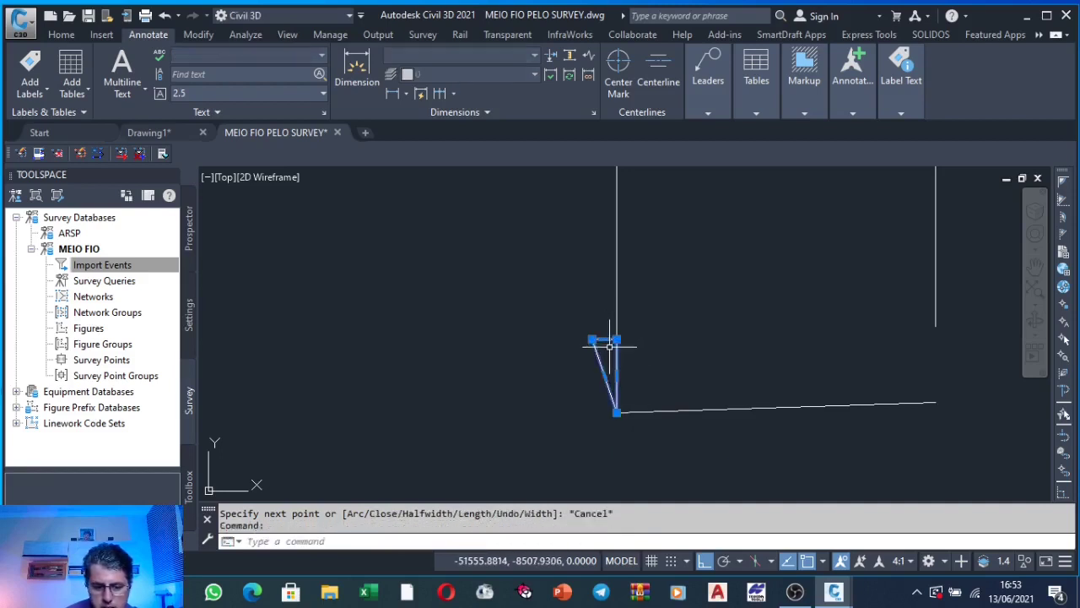
{"action": "type", "text": "x"}
{"action": "key", "text": "Return"}
{"action": "left_click", "coordinate": [628, 356]}
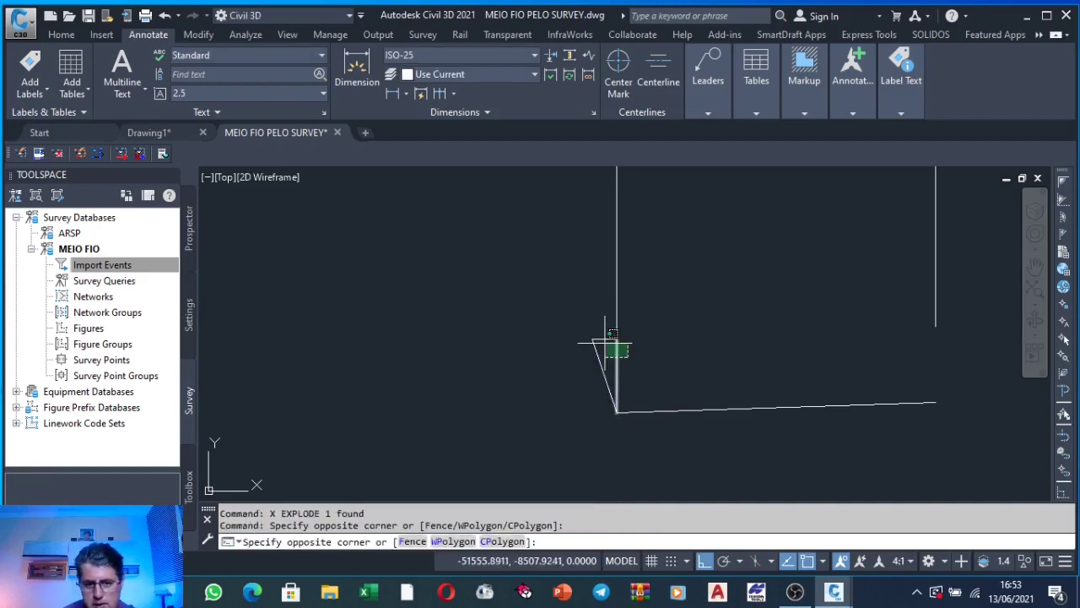
{"action": "left_click", "coordinate": [606, 341]}
{"action": "key", "text": "Delete"}
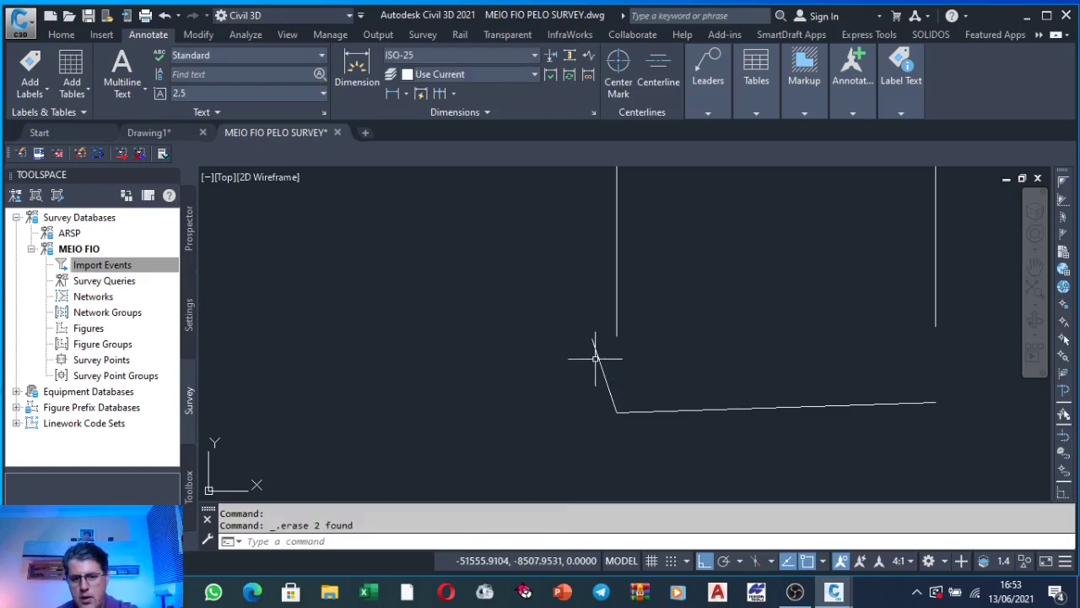
{"action": "type", "text": "PL"}
Step: From the slanted line's top, draw a 0.1 curb top leftward and a 0.15 drop downward
{"action": "key", "text": "Return"}
{"action": "left_click", "coordinate": [592, 338]}
{"action": "type", "text": "0.1"}
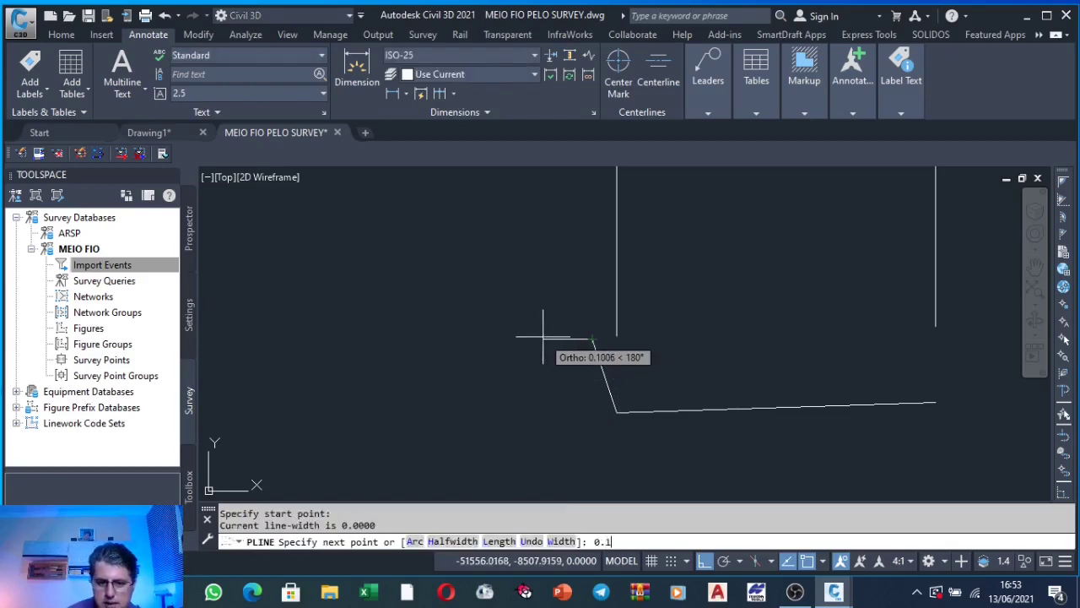
{"action": "key", "text": "Return"}
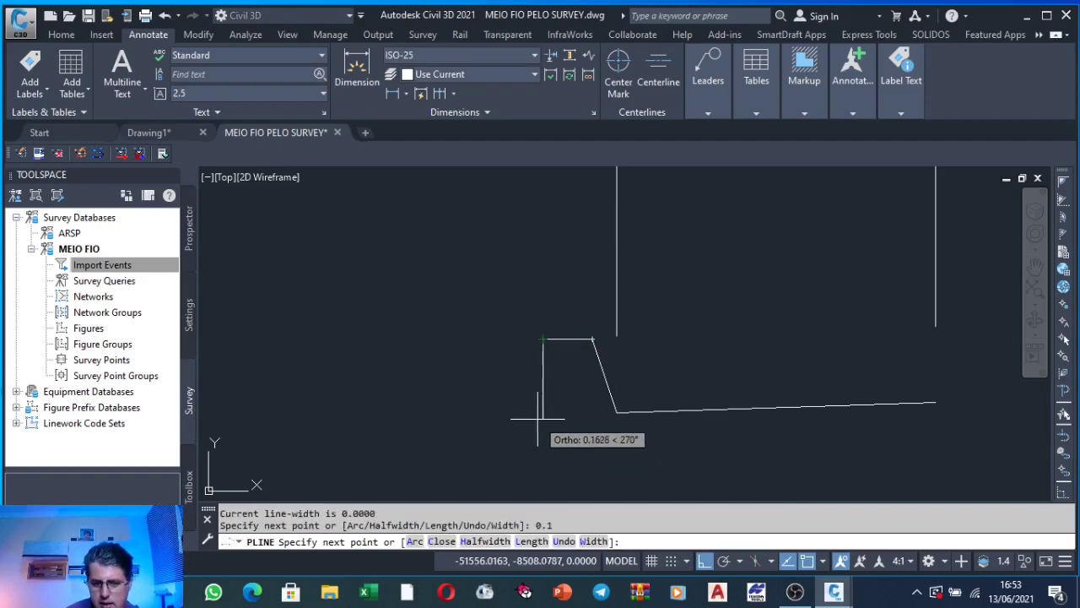
{"action": "type", "text": "0.15"}
{"action": "key", "text": "Return"}
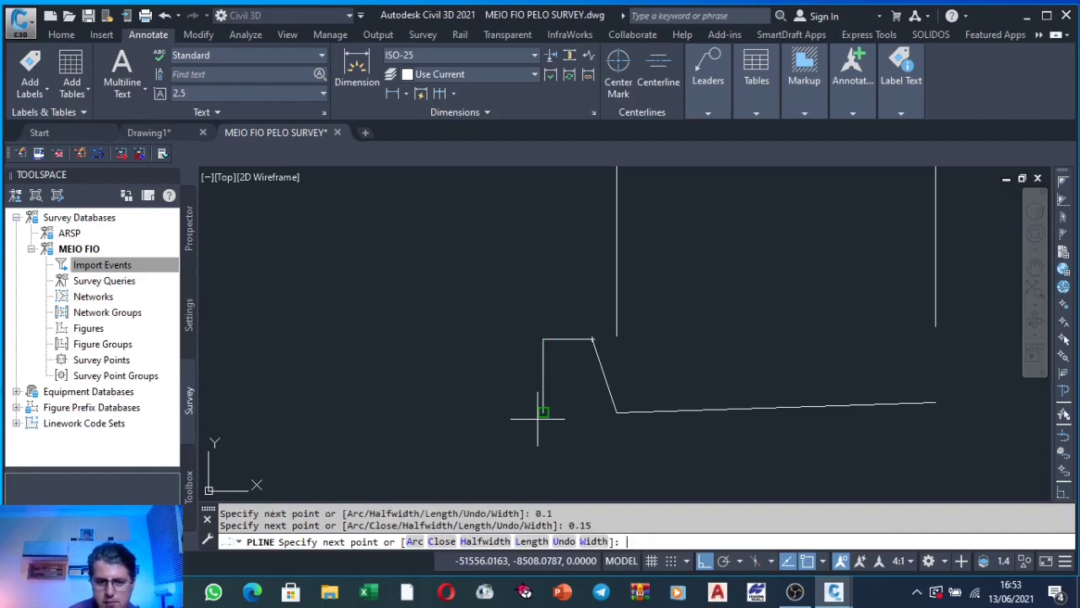
{"action": "key", "text": "Escape"}
{"action": "scroll", "coordinate": [617, 419], "scroll_direction": "down", "scroll_amount": 3}
{"action": "scroll", "coordinate": [655, 414], "scroll_direction": "up", "scroll_amount": 2}
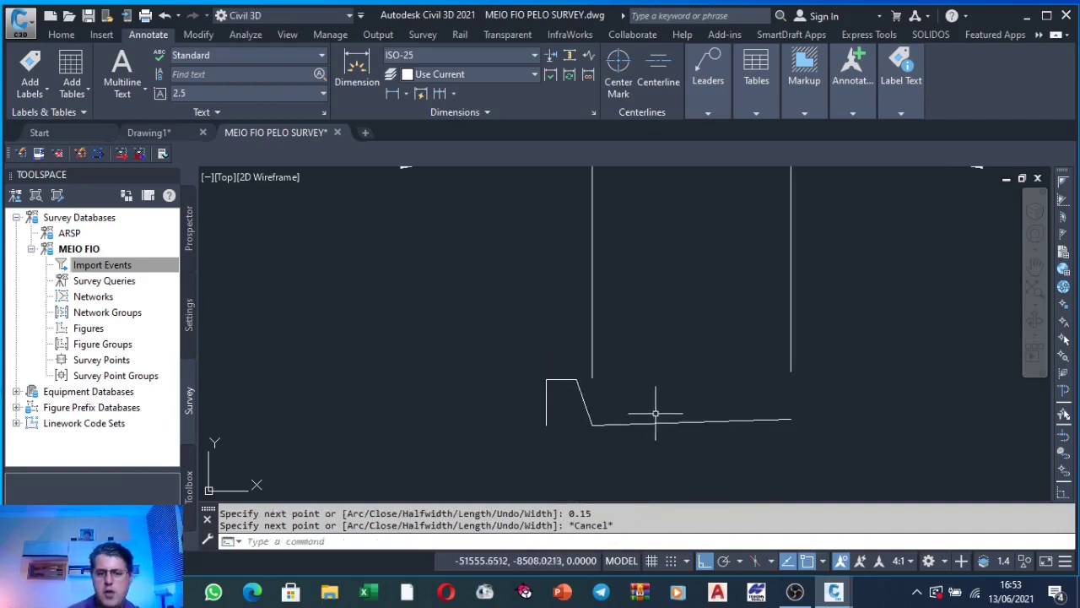
{"action": "scroll", "coordinate": [550, 419], "scroll_direction": "down", "scroll_amount": 2}
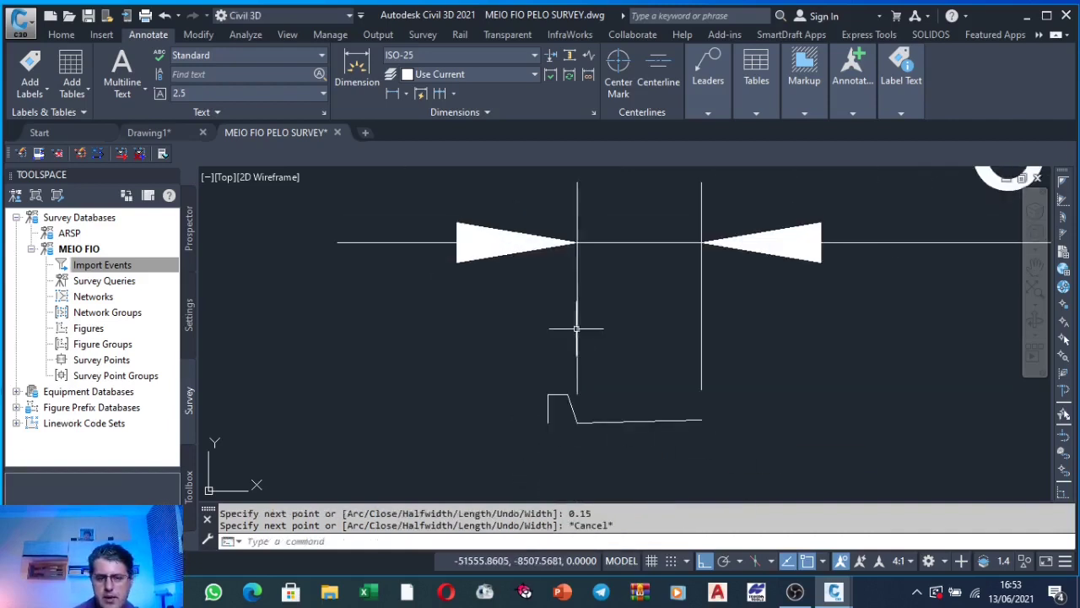
Step: Select the short vertical segment below the base line
{"action": "type", "text": "pl"}
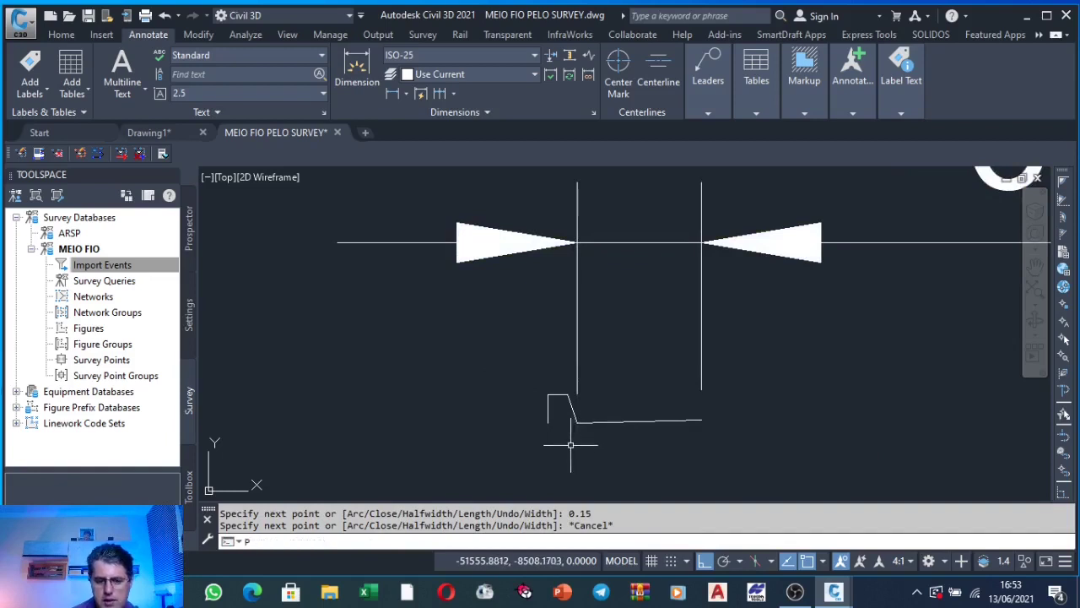
{"action": "key", "text": "Return"}
{"action": "left_click", "coordinate": [579, 422]}
{"action": "key", "text": "Escape"}
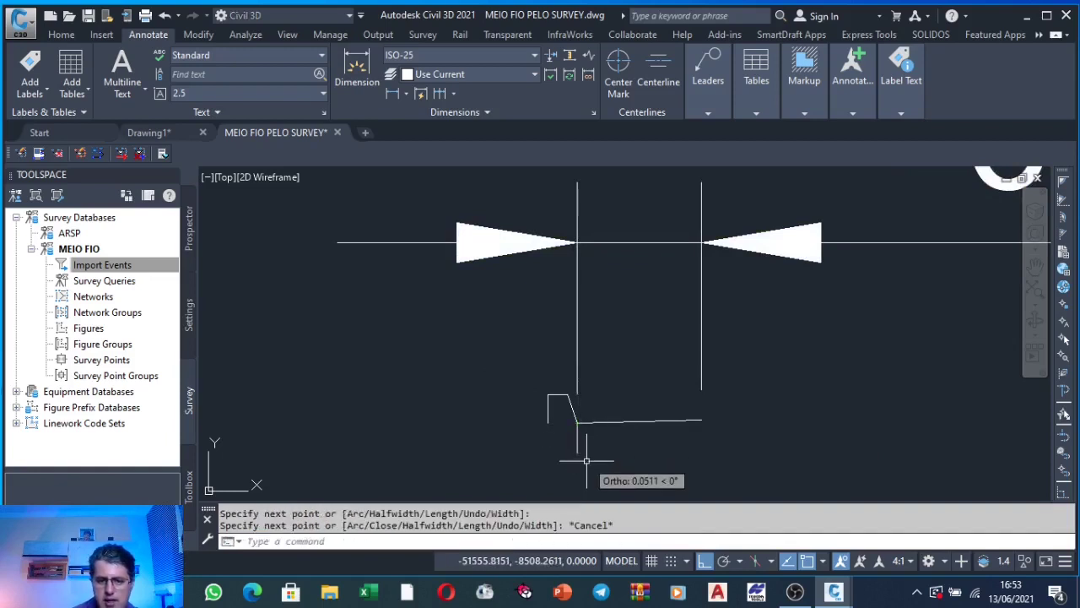
{"action": "left_click", "coordinate": [591, 460]}
{"action": "left_click", "coordinate": [573, 434]}
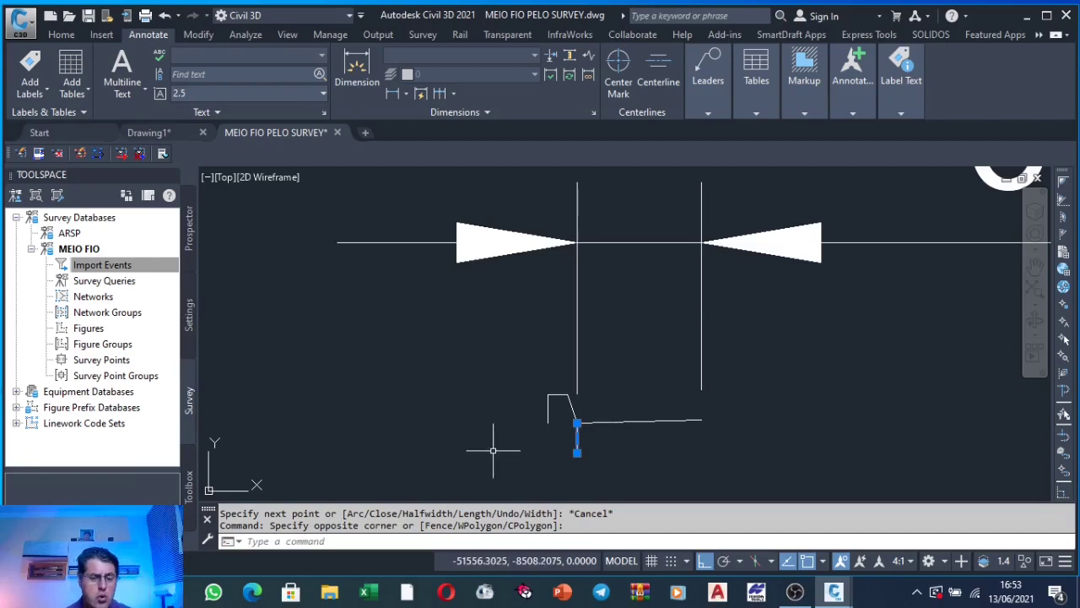
Step: Zoom in and out around point 7 to frame the curb sketch and its 0,65 dimension
{"action": "scroll", "coordinate": [658, 401], "scroll_direction": "down", "scroll_amount": 5}
{"action": "scroll", "coordinate": [701, 403], "scroll_direction": "down", "scroll_amount": 3}
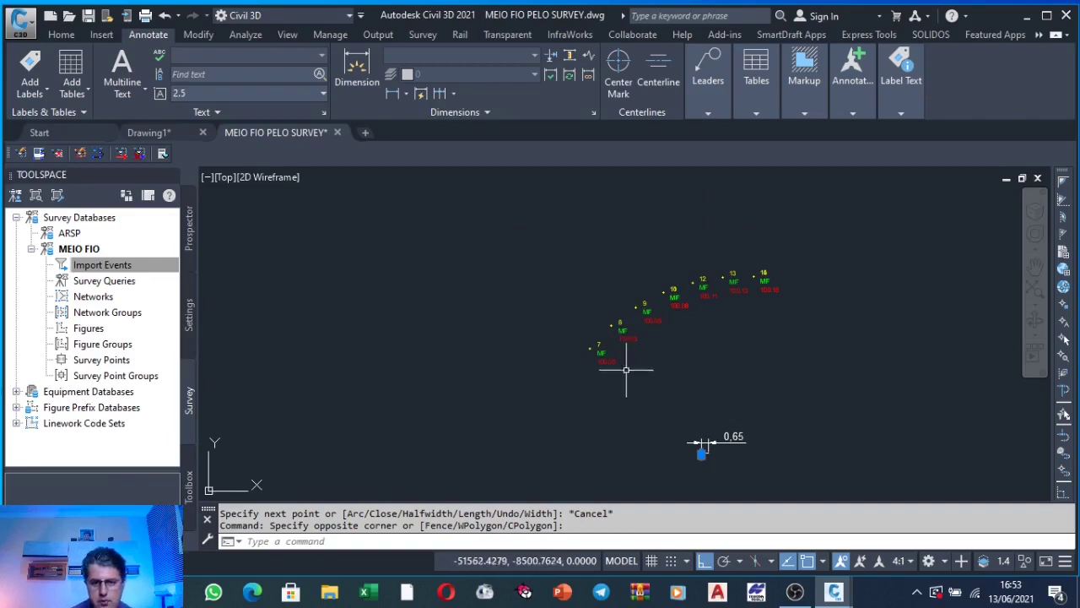
{"action": "scroll", "coordinate": [606, 352], "scroll_direction": "up", "scroll_amount": 2}
{"action": "scroll", "coordinate": [607, 352], "scroll_direction": "up", "scroll_amount": 1}
{"action": "scroll", "coordinate": [548, 345], "scroll_direction": "down", "scroll_amount": 3}
{"action": "scroll", "coordinate": [620, 414], "scroll_direction": "up", "scroll_amount": 2}
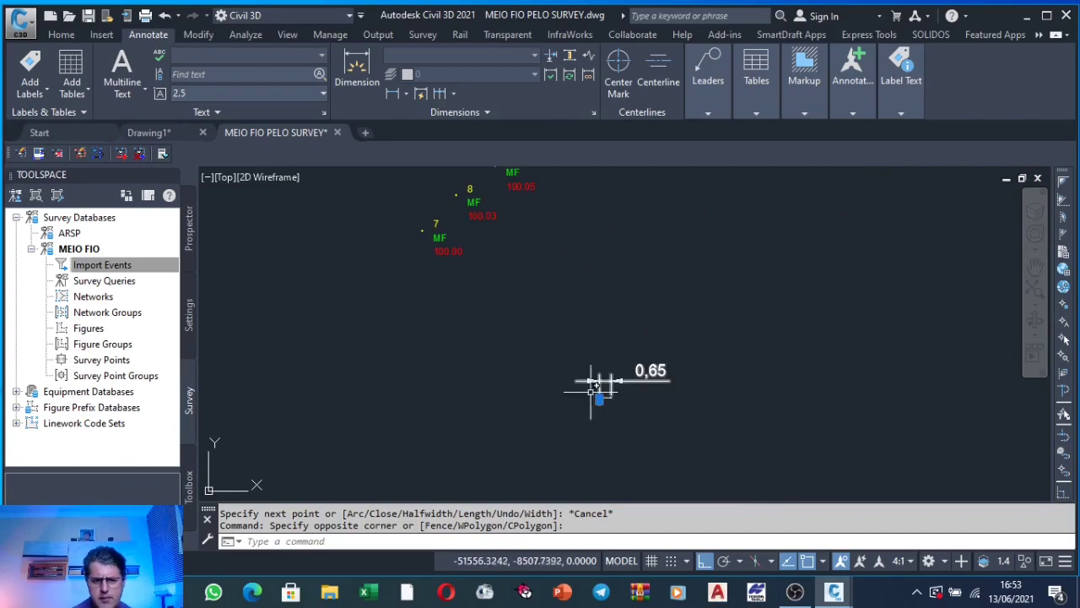
{"action": "scroll", "coordinate": [533, 338], "scroll_direction": "down", "scroll_amount": 2}
{"action": "scroll", "coordinate": [500, 230], "scroll_direction": "up", "scroll_amount": 2}
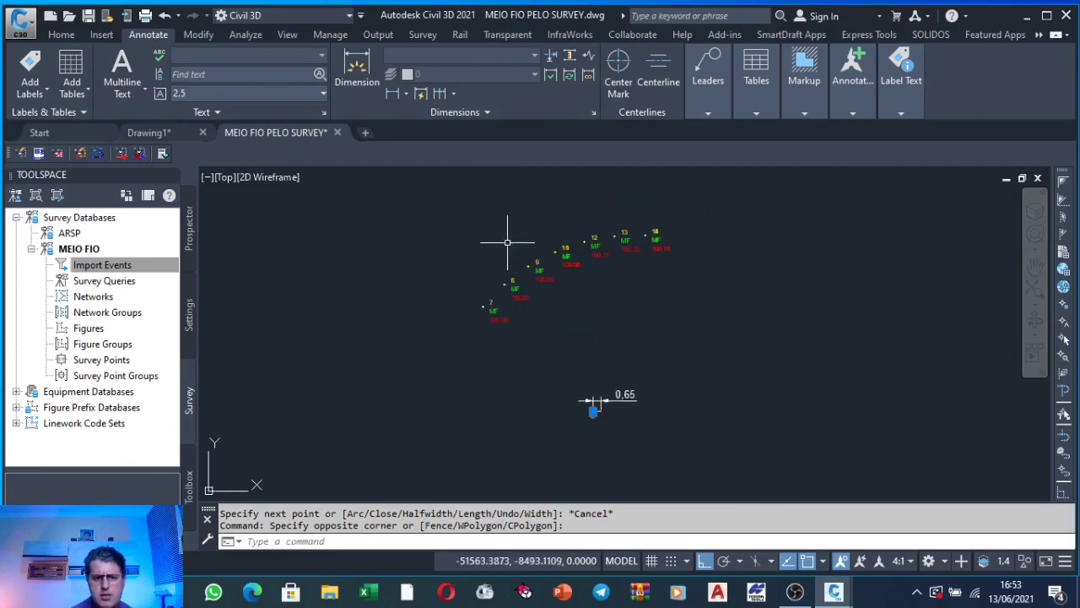
{"action": "scroll", "coordinate": [473, 291], "scroll_direction": "up", "scroll_amount": 1}
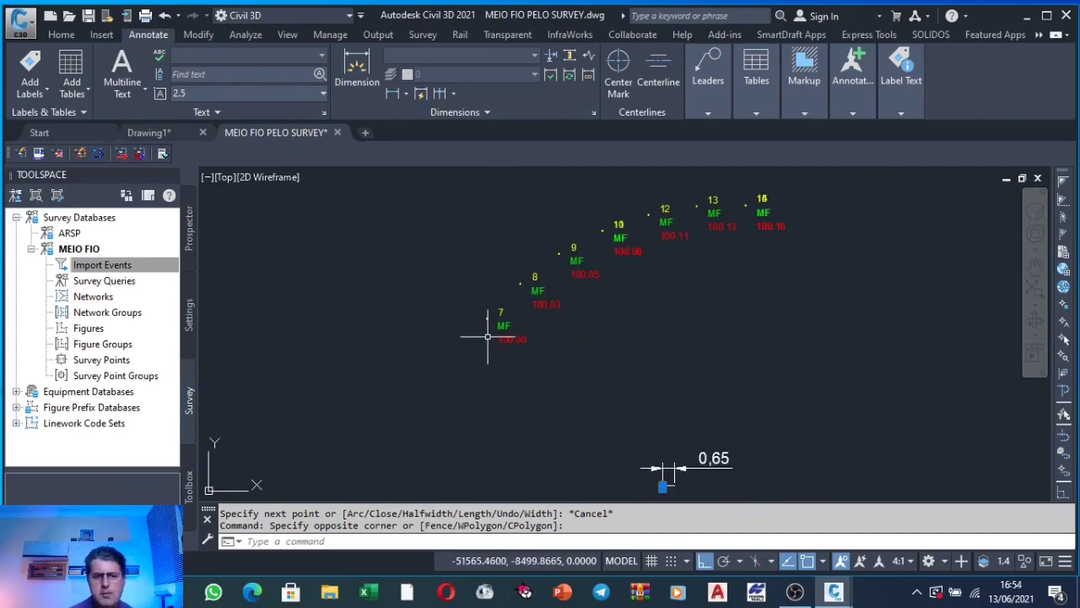
{"action": "scroll", "coordinate": [507, 314], "scroll_direction": "up", "scroll_amount": 2}
{"action": "scroll", "coordinate": [508, 314], "scroll_direction": "up", "scroll_amount": 1}
{"action": "scroll", "coordinate": [473, 325], "scroll_direction": "down", "scroll_amount": 2}
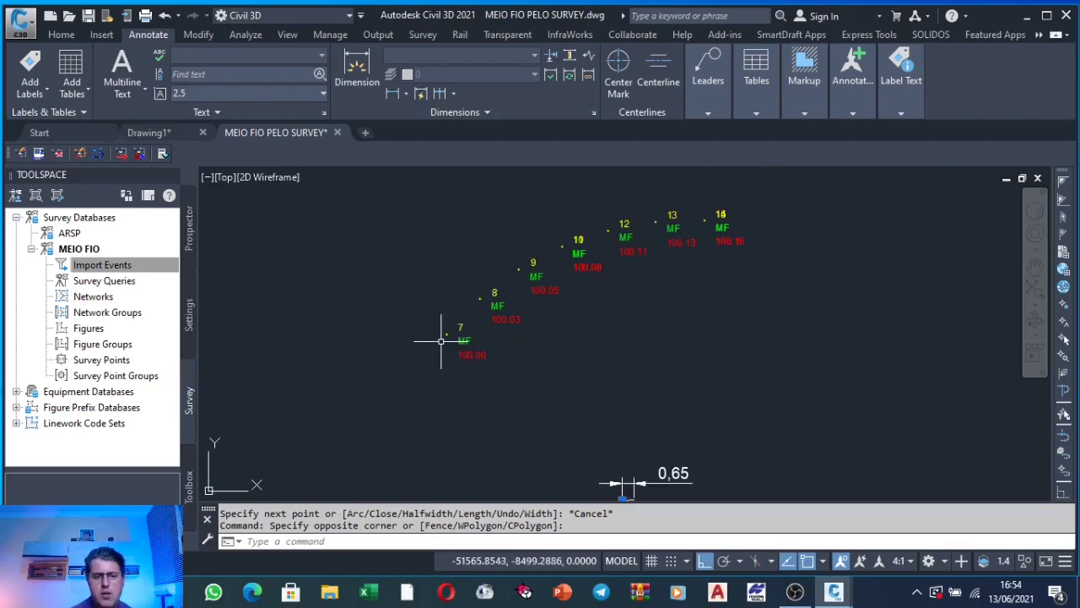
{"action": "scroll", "coordinate": [447, 337], "scroll_direction": "up", "scroll_amount": 1}
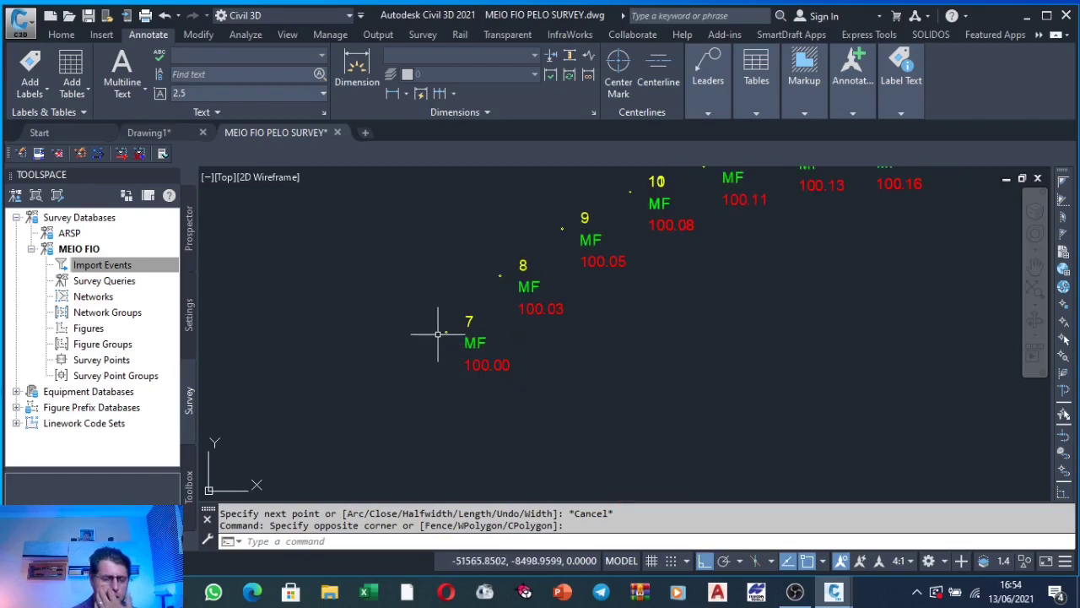
{"action": "scroll", "coordinate": [442, 320], "scroll_direction": "up", "scroll_amount": 1}
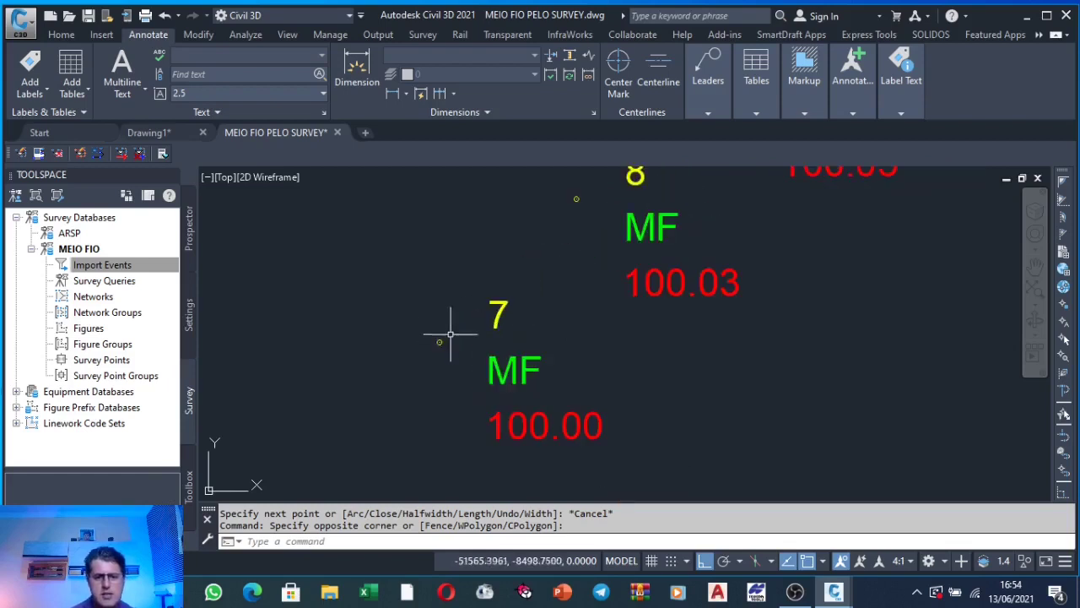
{"action": "scroll", "coordinate": [434, 346], "scroll_direction": "down", "scroll_amount": 1}
{"action": "scroll", "coordinate": [432, 344], "scroll_direction": "down", "scroll_amount": 2}
{"action": "scroll", "coordinate": [447, 346], "scroll_direction": "down", "scroll_amount": 2}
{"action": "scroll", "coordinate": [485, 384], "scroll_direction": "up", "scroll_amount": 3}
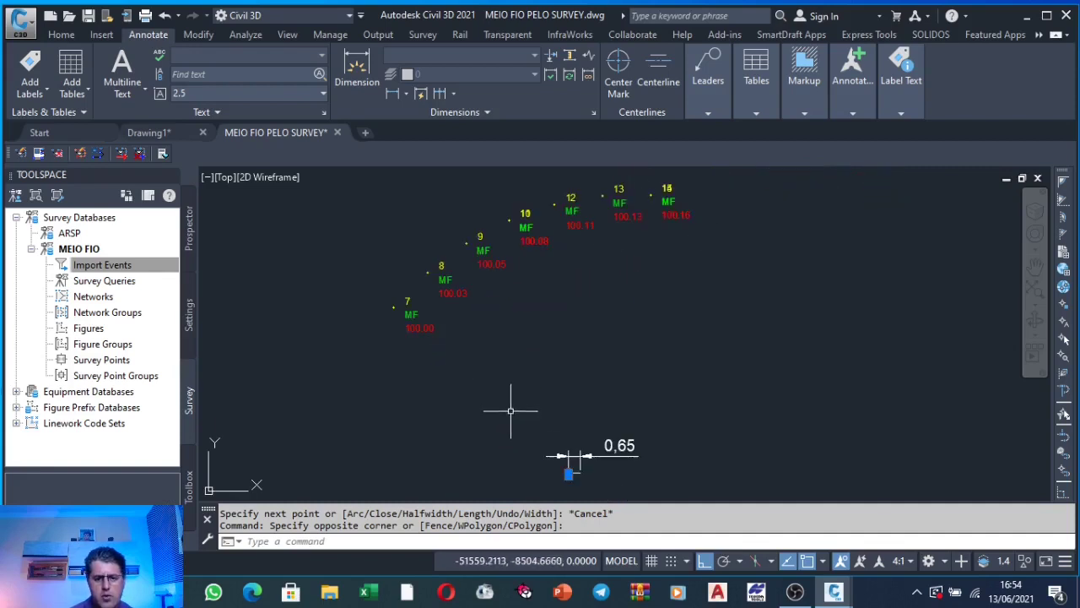
{"action": "scroll", "coordinate": [548, 418], "scroll_direction": "up", "scroll_amount": 1}
{"action": "scroll", "coordinate": [591, 425], "scroll_direction": "down", "scroll_amount": 2}
{"action": "scroll", "coordinate": [477, 371], "scroll_direction": "down", "scroll_amount": 2}
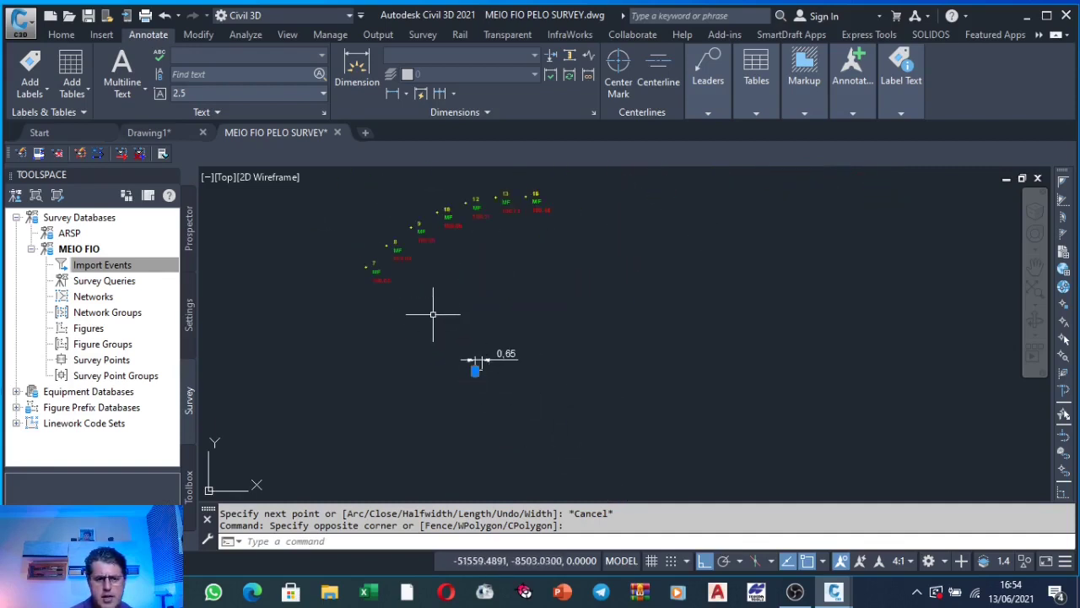
{"action": "scroll", "coordinate": [514, 386], "scroll_direction": "up", "scroll_amount": 4}
{"action": "scroll", "coordinate": [513, 386], "scroll_direction": "down", "scroll_amount": 4}
{"action": "scroll", "coordinate": [387, 266], "scroll_direction": "up", "scroll_amount": 3}
{"action": "scroll", "coordinate": [386, 346], "scroll_direction": "down", "scroll_amount": 3}
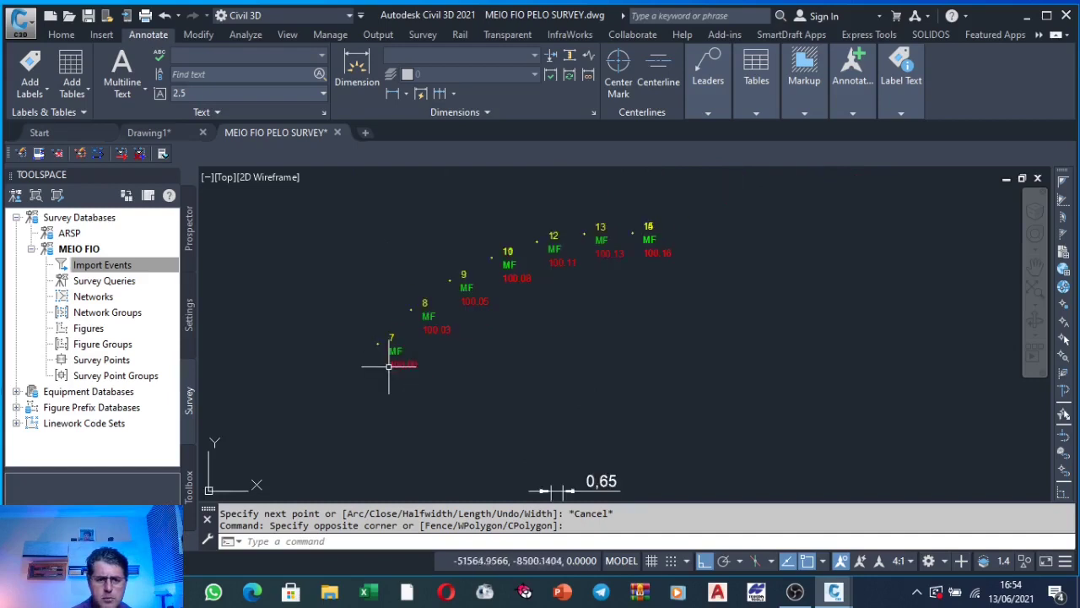
{"action": "scroll", "coordinate": [393, 303], "scroll_direction": "down", "scroll_amount": 1}
{"action": "scroll", "coordinate": [376, 359], "scroll_direction": "up", "scroll_amount": 4}
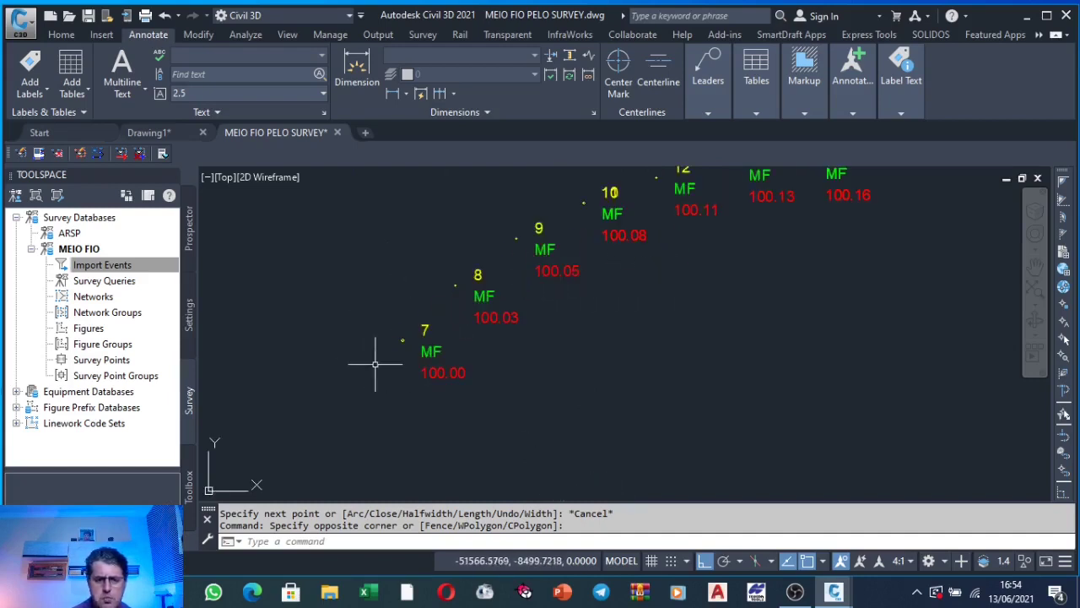
{"action": "scroll", "coordinate": [384, 354], "scroll_direction": "up", "scroll_amount": 2}
{"action": "scroll", "coordinate": [390, 352], "scroll_direction": "down", "scroll_amount": 4}
{"action": "scroll", "coordinate": [425, 340], "scroll_direction": "up", "scroll_amount": 6}
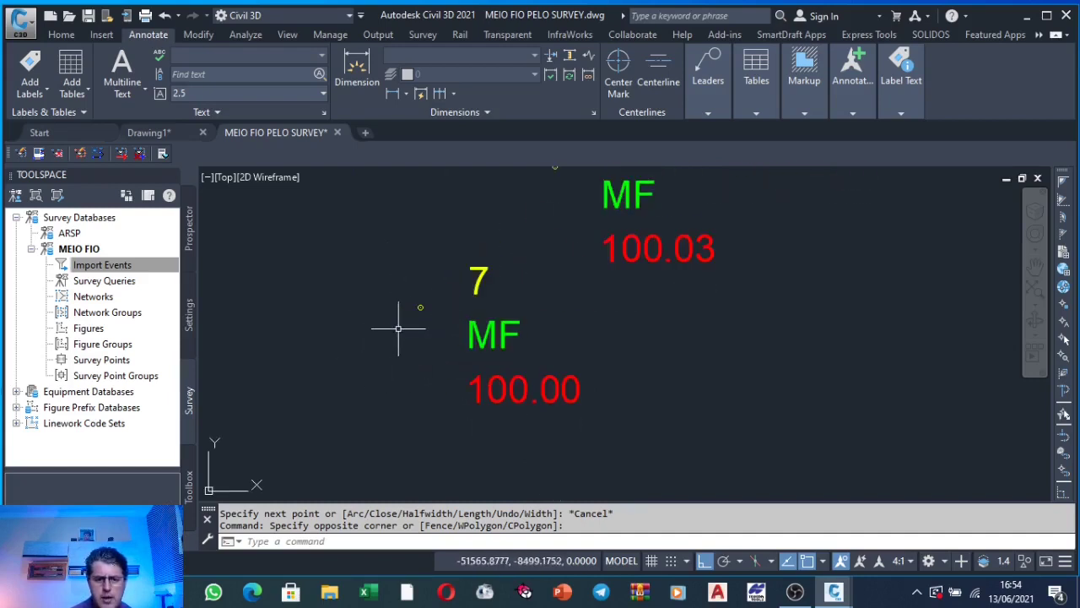
{"action": "scroll", "coordinate": [413, 304], "scroll_direction": "down", "scroll_amount": 2}
{"action": "scroll", "coordinate": [422, 312], "scroll_direction": "down", "scroll_amount": 2}
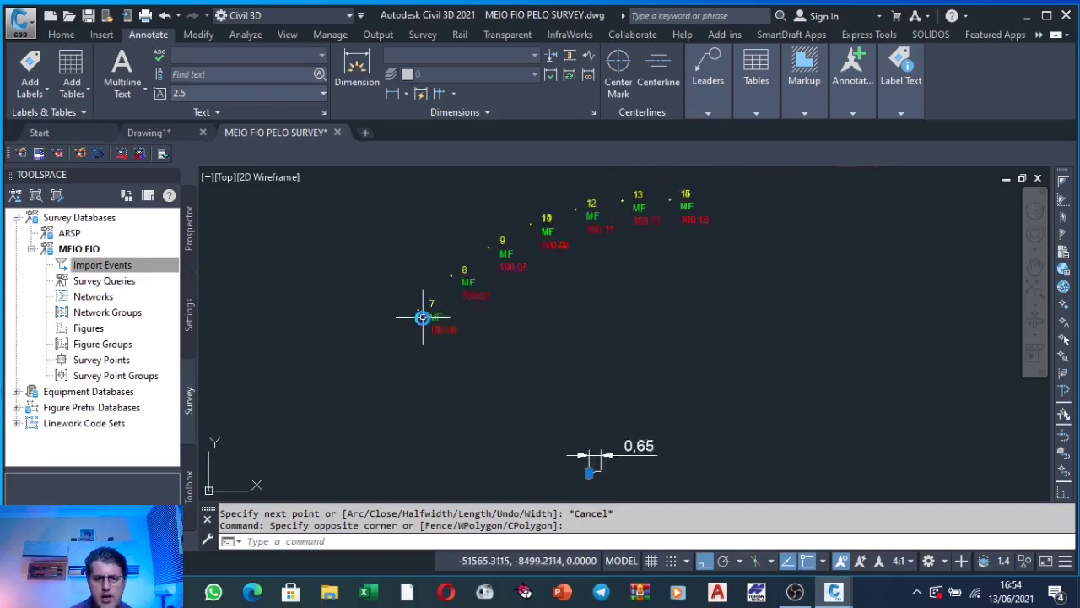
{"action": "scroll", "coordinate": [555, 412], "scroll_direction": "up", "scroll_amount": 1}
{"action": "scroll", "coordinate": [524, 401], "scroll_direction": "up", "scroll_amount": 5}
{"action": "scroll", "coordinate": [502, 393], "scroll_direction": "down", "scroll_amount": 5}
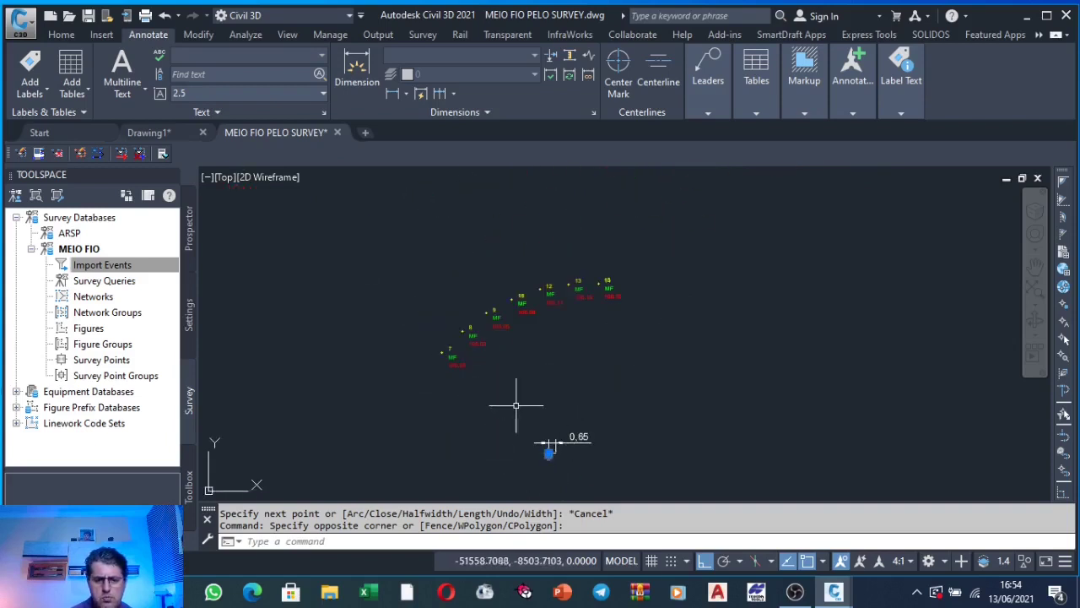
{"action": "scroll", "coordinate": [405, 318], "scroll_direction": "up", "scroll_amount": 4}
{"action": "scroll", "coordinate": [472, 371], "scroll_direction": "down", "scroll_amount": 4}
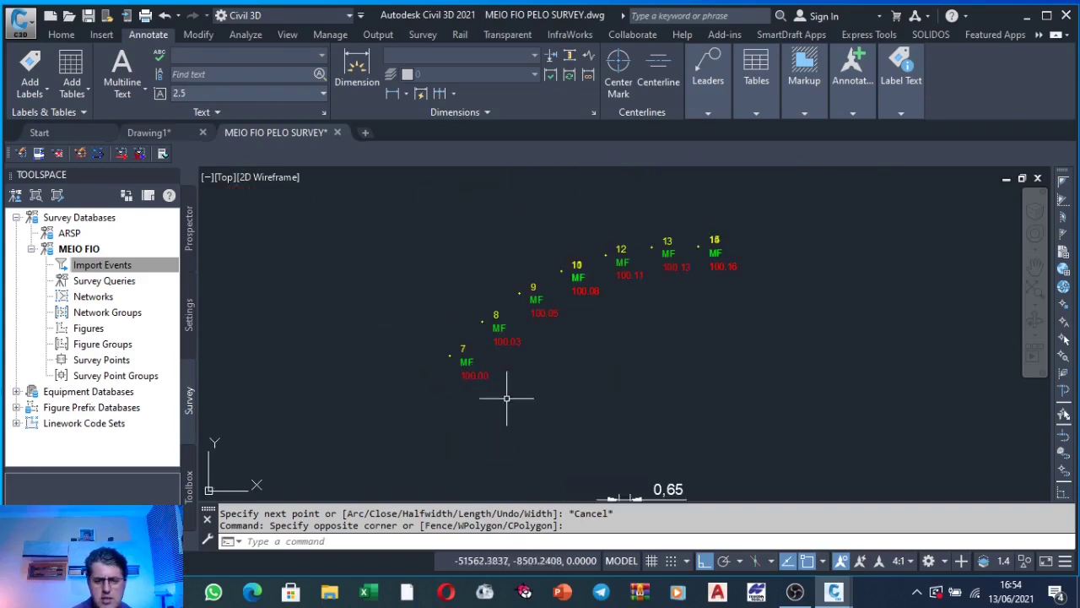
{"action": "scroll", "coordinate": [475, 374], "scroll_direction": "up", "scroll_amount": 6}
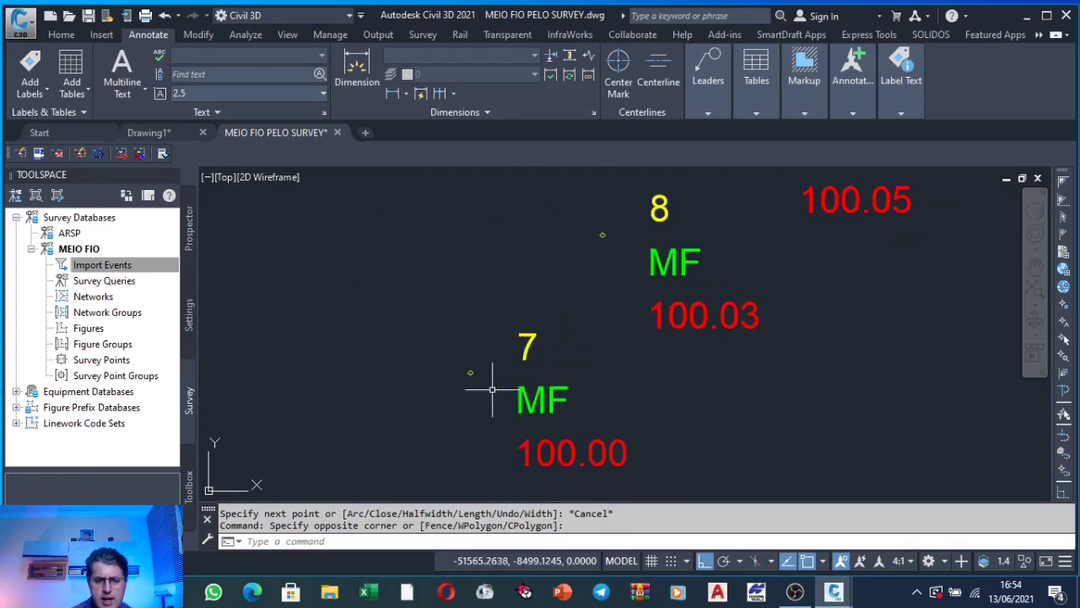
{"action": "scroll", "coordinate": [408, 340], "scroll_direction": "down", "scroll_amount": 4}
{"action": "scroll", "coordinate": [447, 359], "scroll_direction": "down", "scroll_amount": 2}
{"action": "scroll", "coordinate": [507, 388], "scroll_direction": "up", "scroll_amount": 4}
{"action": "scroll", "coordinate": [544, 379], "scroll_direction": "up", "scroll_amount": 2}
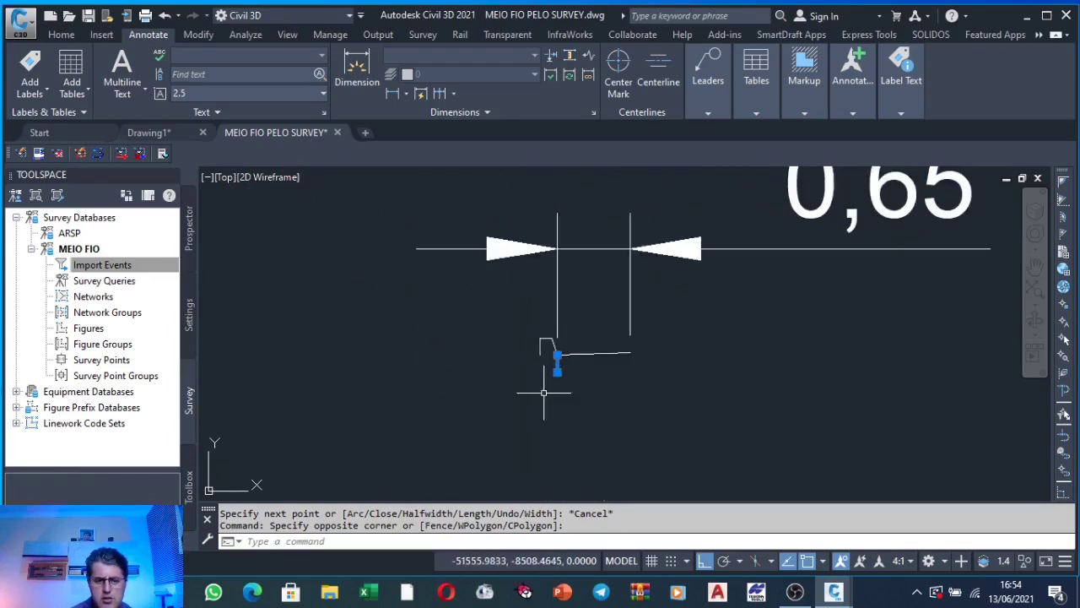
{"action": "scroll", "coordinate": [540, 351], "scroll_direction": "up", "scroll_amount": 2}
{"action": "scroll", "coordinate": [581, 363], "scroll_direction": "down", "scroll_amount": 2}
Step: Mirror the 0.65 dimension and curb lines across a vertical axis with MI, erasing the originals
{"action": "left_click", "coordinate": [650, 420]}
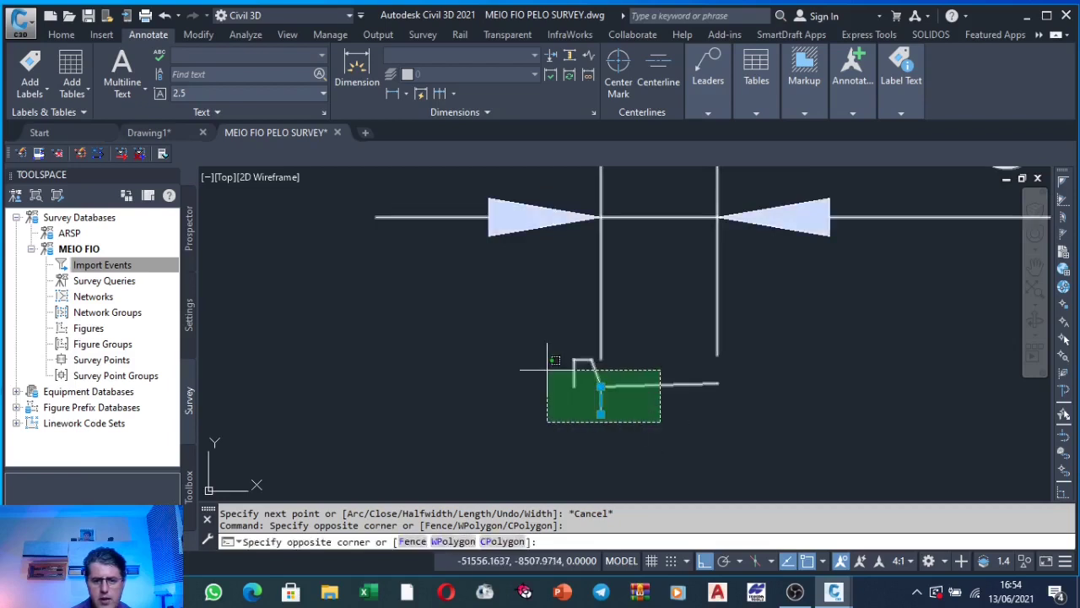
{"action": "left_click", "coordinate": [547, 372]}
{"action": "scroll", "coordinate": [547, 390], "scroll_direction": "down", "scroll_amount": 3}
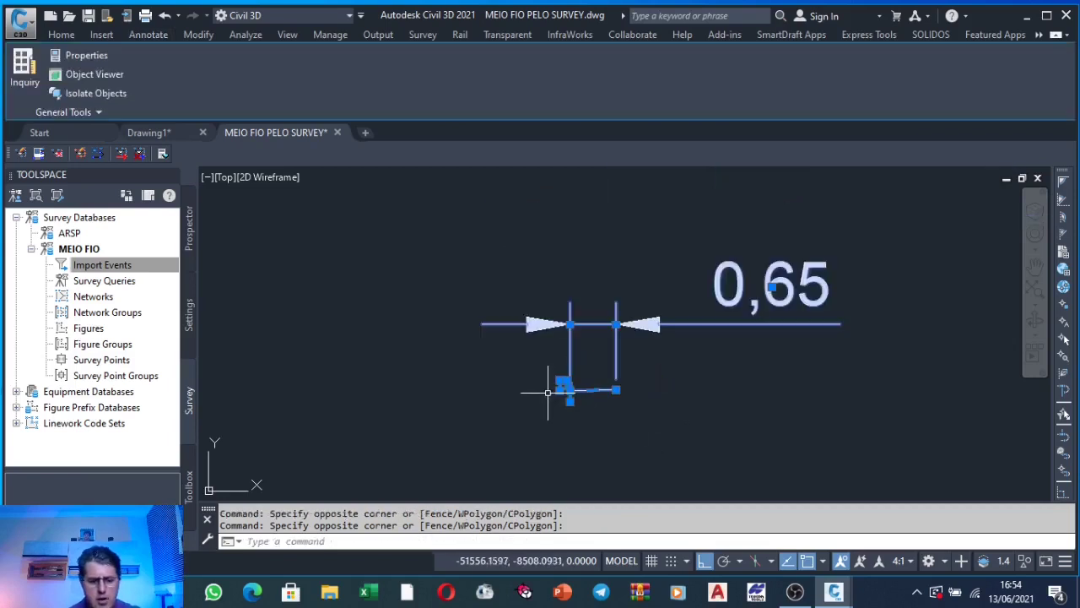
{"action": "type", "text": "Mmi"}
{"action": "key", "text": "Return"}
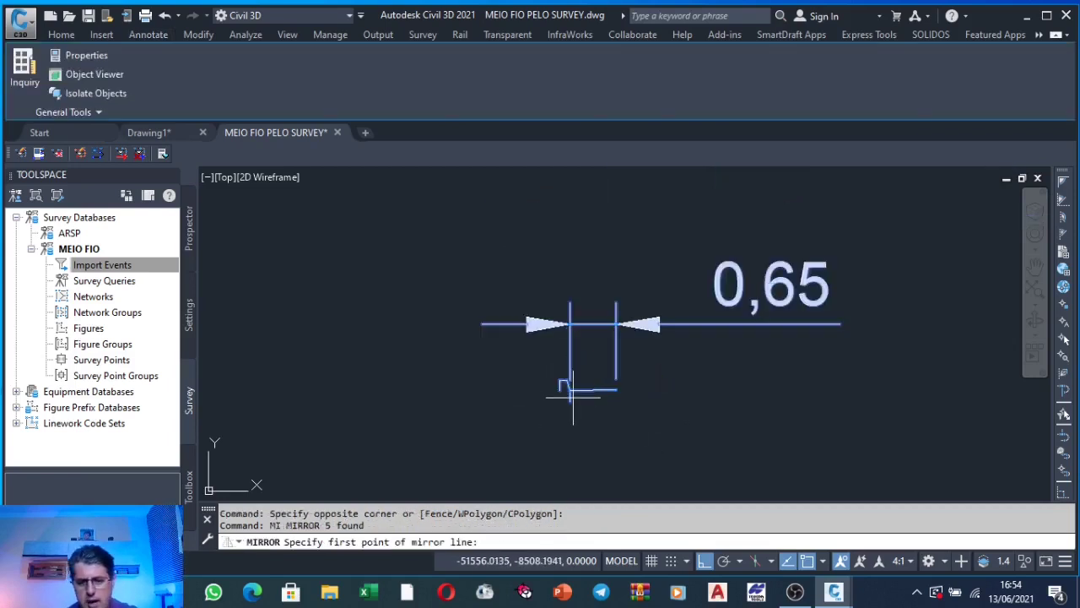
{"action": "left_click", "coordinate": [616, 389]}
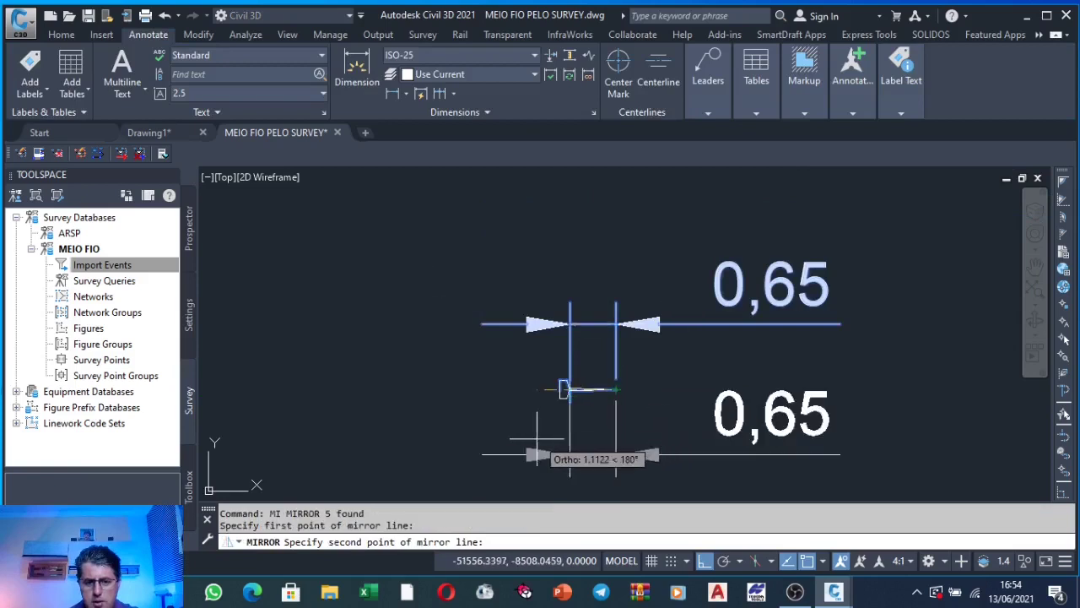
{"action": "left_click", "coordinate": [624, 431]}
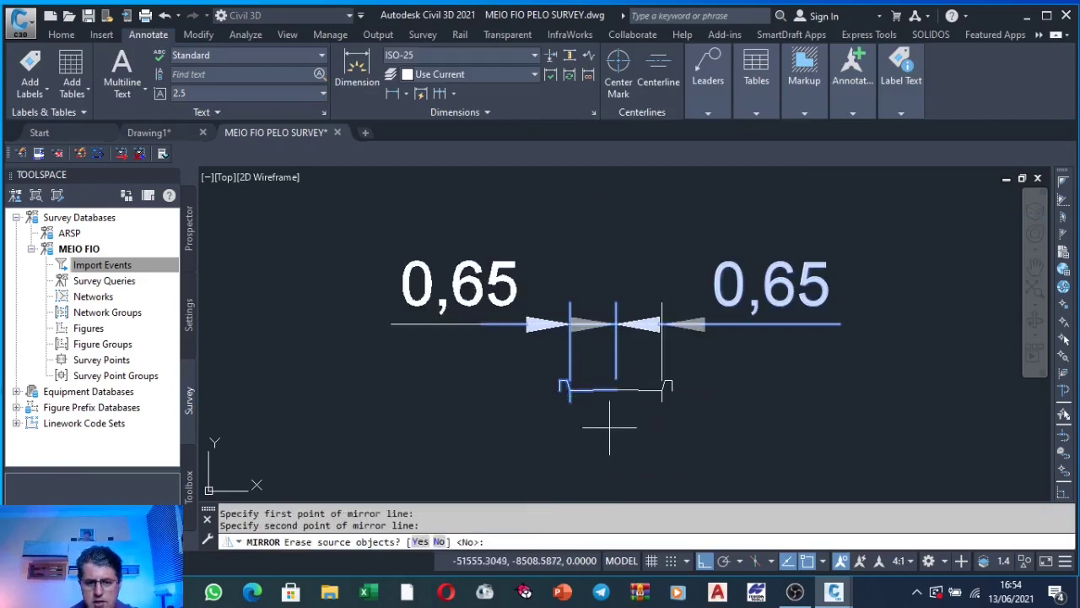
{"action": "type", "text": "y"}
{"action": "key", "text": "Return"}
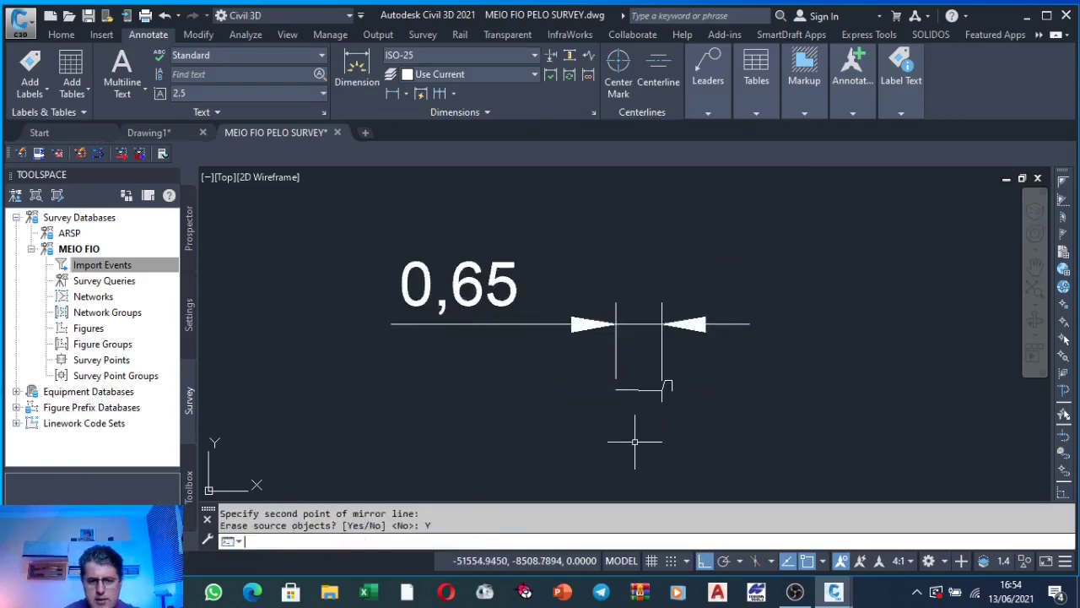
{"action": "scroll", "coordinate": [635, 440], "scroll_direction": "up", "scroll_amount": 2}
{"action": "scroll", "coordinate": [637, 405], "scroll_direction": "down", "scroll_amount": 4}
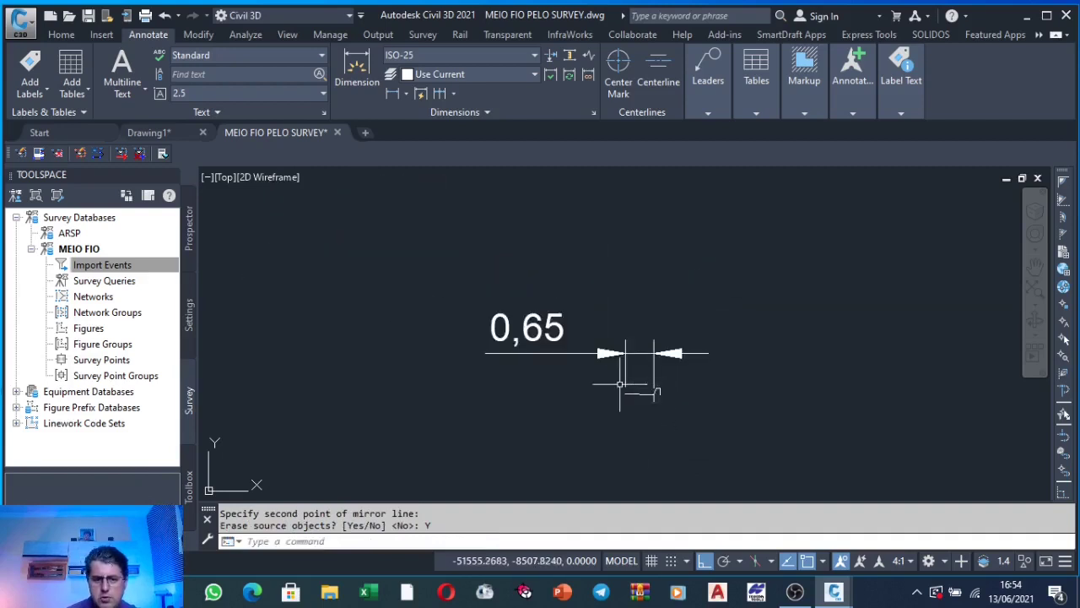
{"action": "scroll", "coordinate": [626, 386], "scroll_direction": "up", "scroll_amount": 1}
{"action": "scroll", "coordinate": [666, 392], "scroll_direction": "up", "scroll_amount": 1}
{"action": "scroll", "coordinate": [659, 372], "scroll_direction": "up", "scroll_amount": 2}
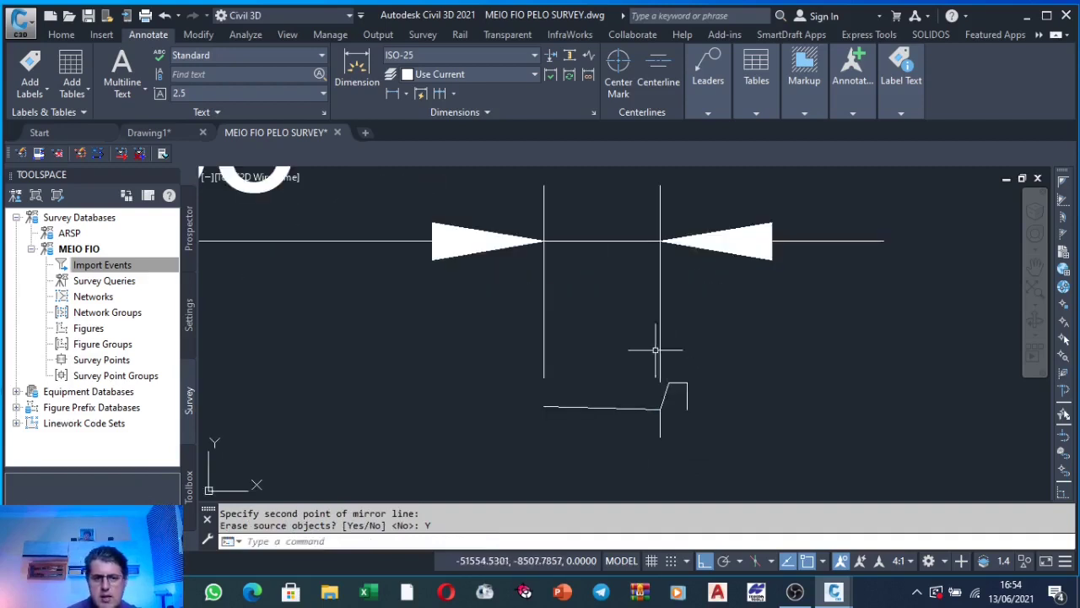
Step: Add a 0.1 linear dimension between two curb corners beside the curb
{"action": "left_click", "coordinate": [393, 93]}
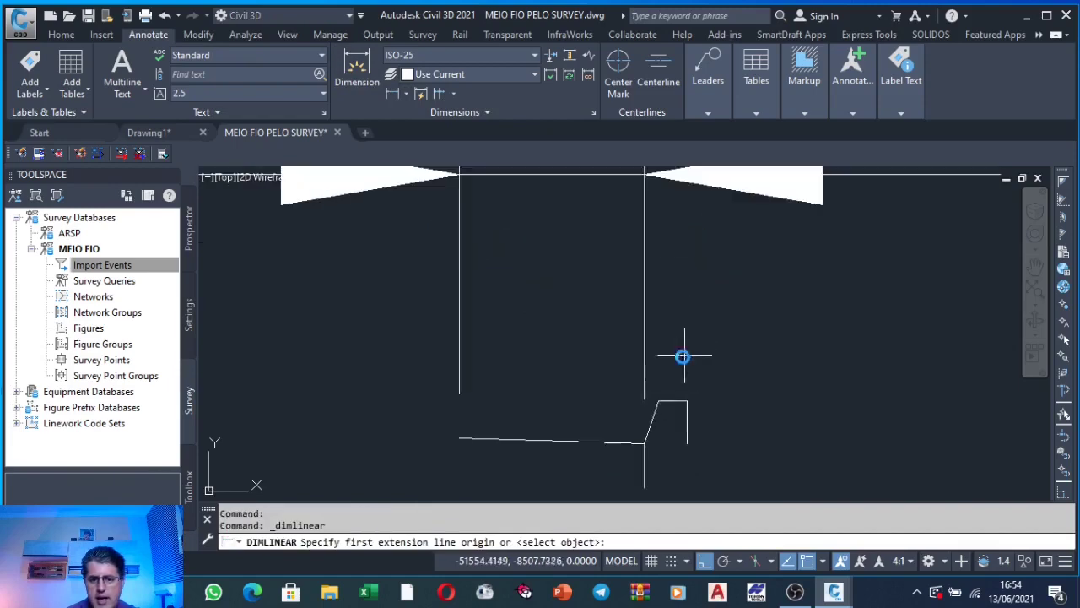
{"action": "scroll", "coordinate": [675, 371], "scroll_direction": "up", "scroll_amount": 1}
{"action": "left_click", "coordinate": [658, 402]}
{"action": "left_click", "coordinate": [687, 402]}
{"action": "scroll", "coordinate": [681, 380], "scroll_direction": "down", "scroll_amount": 2}
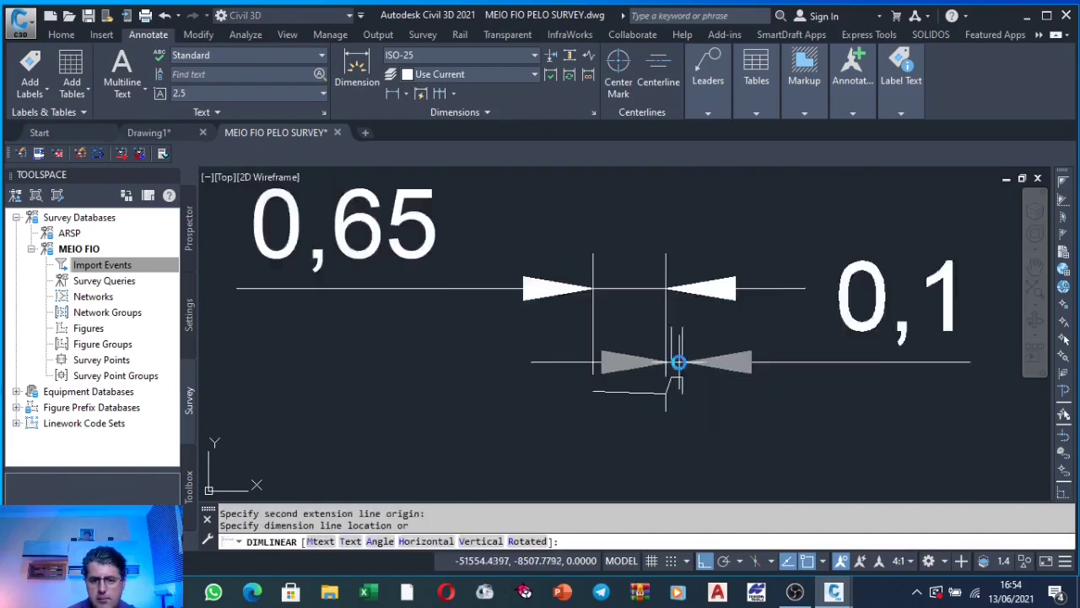
{"action": "scroll", "coordinate": [688, 371], "scroll_direction": "down", "scroll_amount": 2}
{"action": "scroll", "coordinate": [687, 371], "scroll_direction": "up", "scroll_amount": 2}
{"action": "left_click", "coordinate": [666, 371]}
{"action": "scroll", "coordinate": [646, 266], "scroll_direction": "up", "scroll_amount": 2}
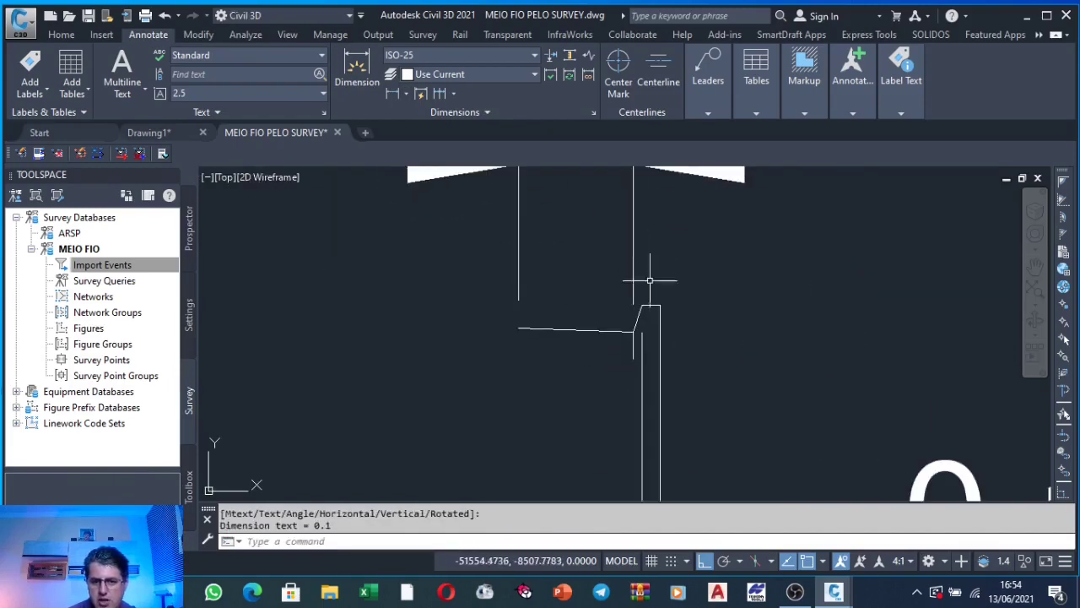
Step: Add a 0.05 linear dimension below the 0.1 one and end dimensioning
{"action": "key", "text": "Return"}
{"action": "scroll", "coordinate": [627, 330], "scroll_direction": "down", "scroll_amount": 2}
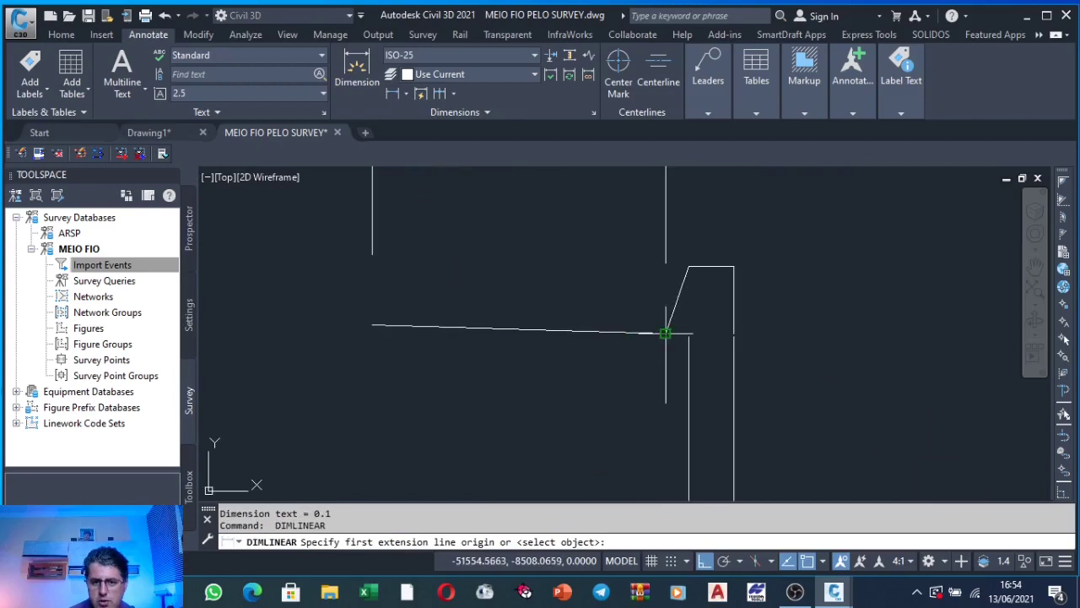
{"action": "left_click", "coordinate": [666, 333]}
{"action": "scroll", "coordinate": [688, 266], "scroll_direction": "up", "scroll_amount": 3}
{"action": "left_click", "coordinate": [690, 264]}
{"action": "scroll", "coordinate": [690, 263], "scroll_direction": "down", "scroll_amount": 3}
{"action": "scroll", "coordinate": [666, 354], "scroll_direction": "down", "scroll_amount": 2}
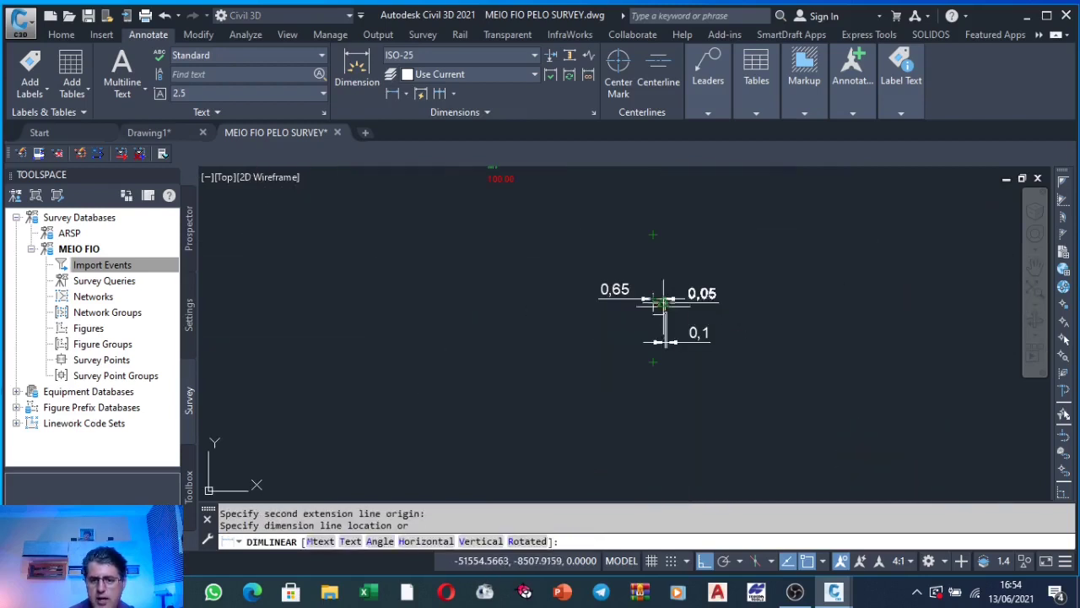
{"action": "scroll", "coordinate": [666, 372], "scroll_direction": "up", "scroll_amount": 2}
{"action": "left_click", "coordinate": [665, 371]}
{"action": "middle_click_drag", "start_coordinate": [663, 229], "coordinate": [666, 265]}
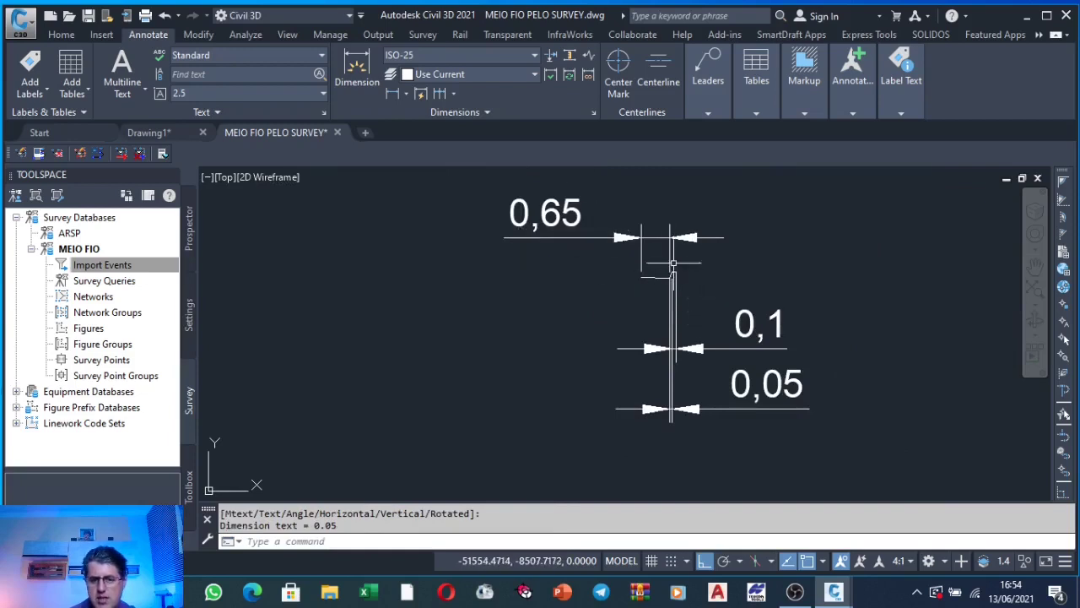
{"action": "scroll", "coordinate": [676, 263], "scroll_direction": "up", "scroll_amount": 3}
{"action": "scroll", "coordinate": [671, 266], "scroll_direction": "down", "scroll_amount": 4}
{"action": "scroll", "coordinate": [709, 287], "scroll_direction": "down", "scroll_amount": 1}
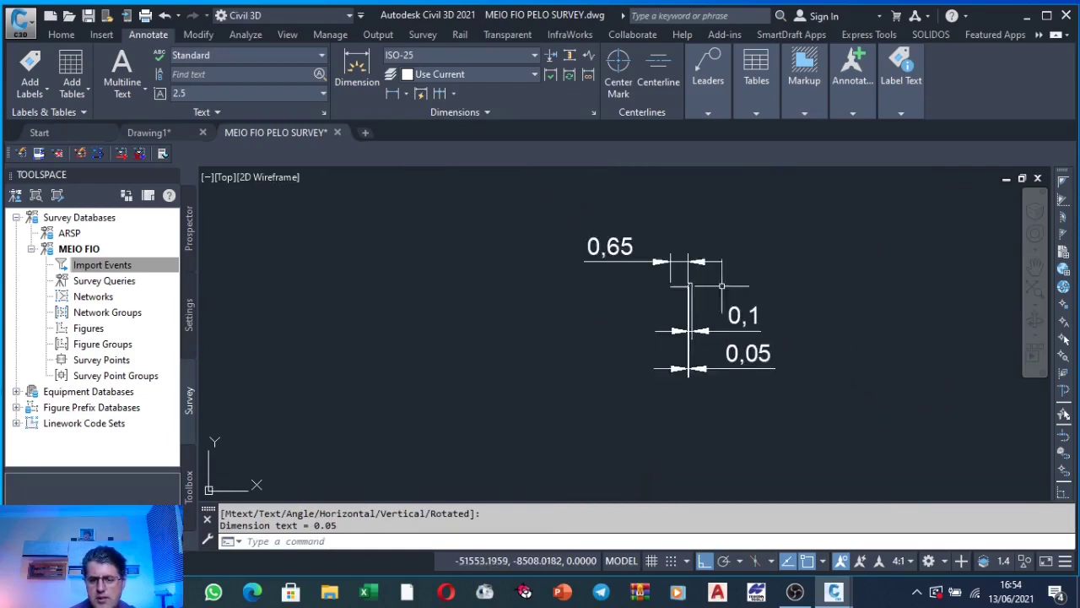
{"action": "scroll", "coordinate": [700, 287], "scroll_direction": "up", "scroll_amount": 2}
{"action": "scroll", "coordinate": [591, 270], "scroll_direction": "down", "scroll_amount": 4}
{"action": "scroll", "coordinate": [622, 294], "scroll_direction": "down", "scroll_amount": 6}
{"action": "scroll", "coordinate": [583, 270], "scroll_direction": "up", "scroll_amount": 10}
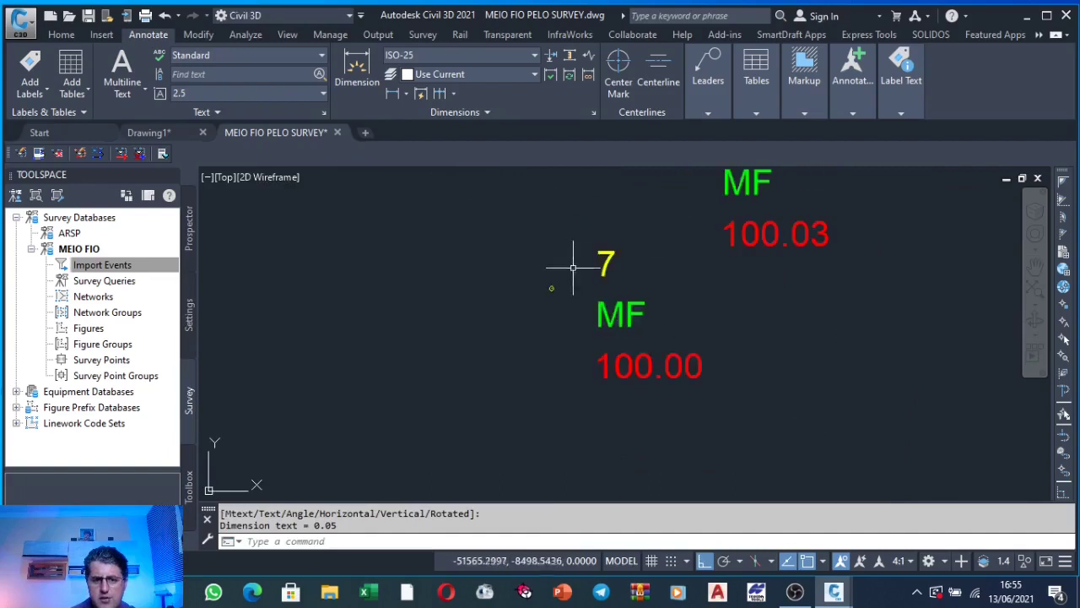
{"action": "scroll", "coordinate": [531, 299], "scroll_direction": "down", "scroll_amount": 3}
{"action": "scroll", "coordinate": [536, 291], "scroll_direction": "up", "scroll_amount": 3}
{"action": "key", "text": "Escape"}
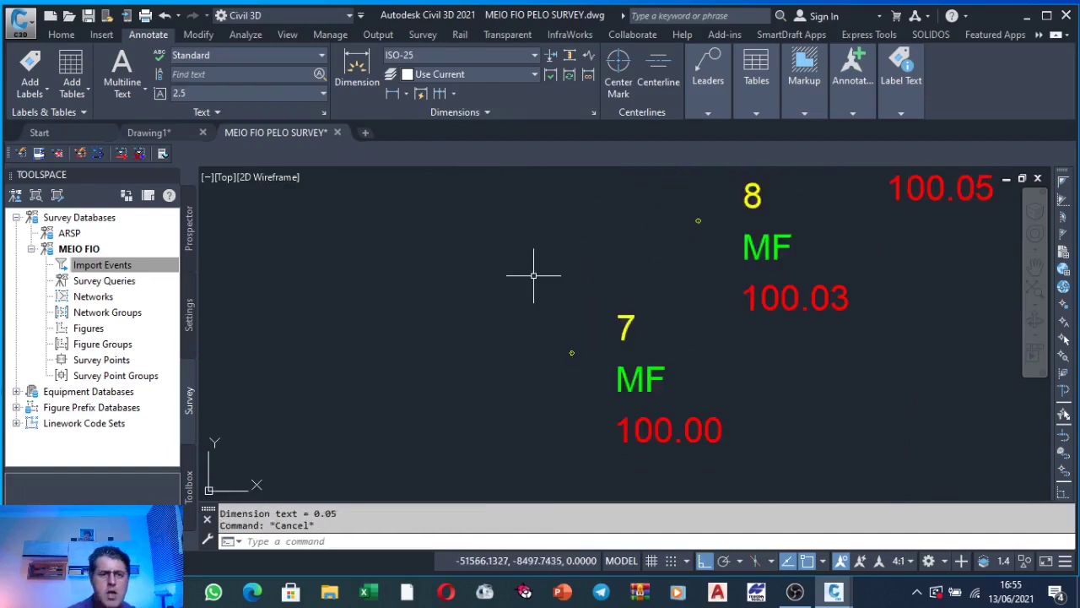
{"action": "scroll", "coordinate": [558, 307], "scroll_direction": "down", "scroll_amount": 6}
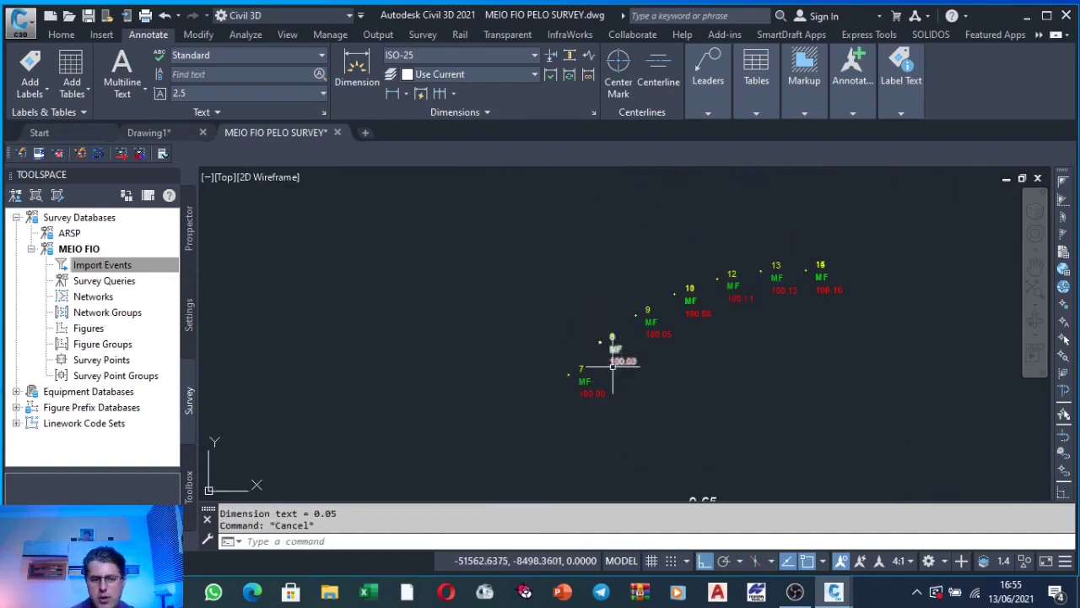
Step: Select survey point 7 and list it in the Point Editor with Edit/List Points
{"action": "left_click", "coordinate": [583, 376]}
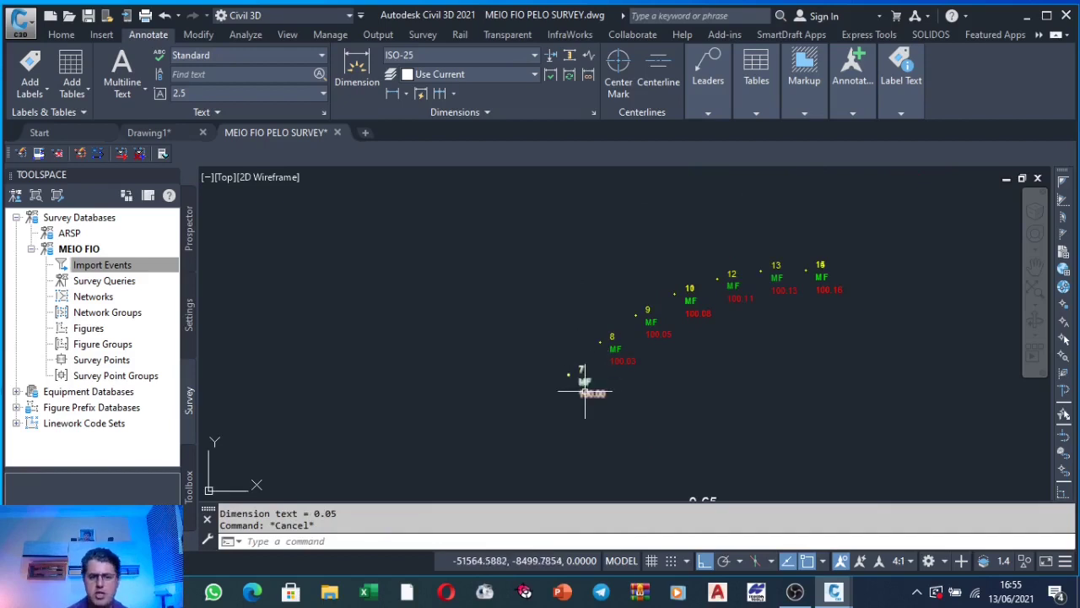
{"action": "scroll", "coordinate": [549, 330], "scroll_direction": "down", "scroll_amount": 2}
{"action": "scroll", "coordinate": [616, 295], "scroll_direction": "up", "scroll_amount": 2}
{"action": "scroll", "coordinate": [625, 334], "scroll_direction": "up", "scroll_amount": 1}
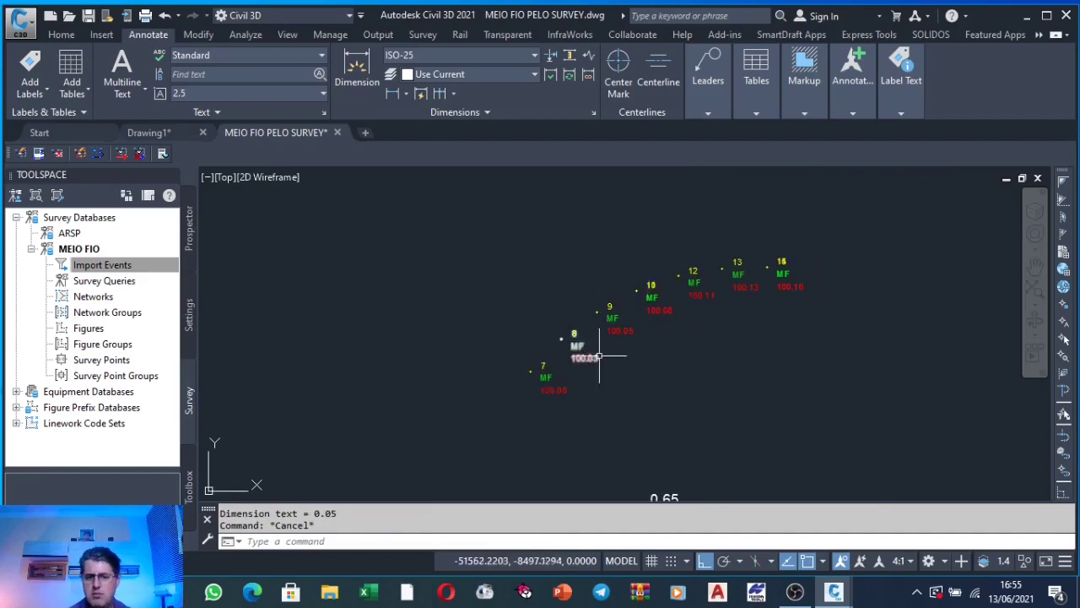
{"action": "scroll", "coordinate": [574, 372], "scroll_direction": "up", "scroll_amount": 4}
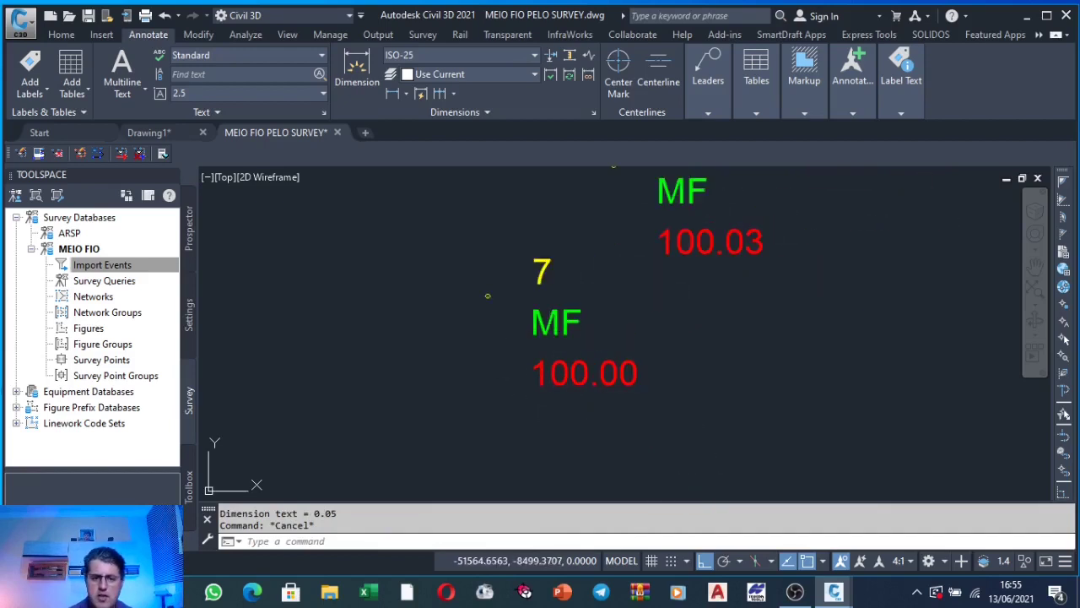
{"action": "left_click", "coordinate": [550, 330]}
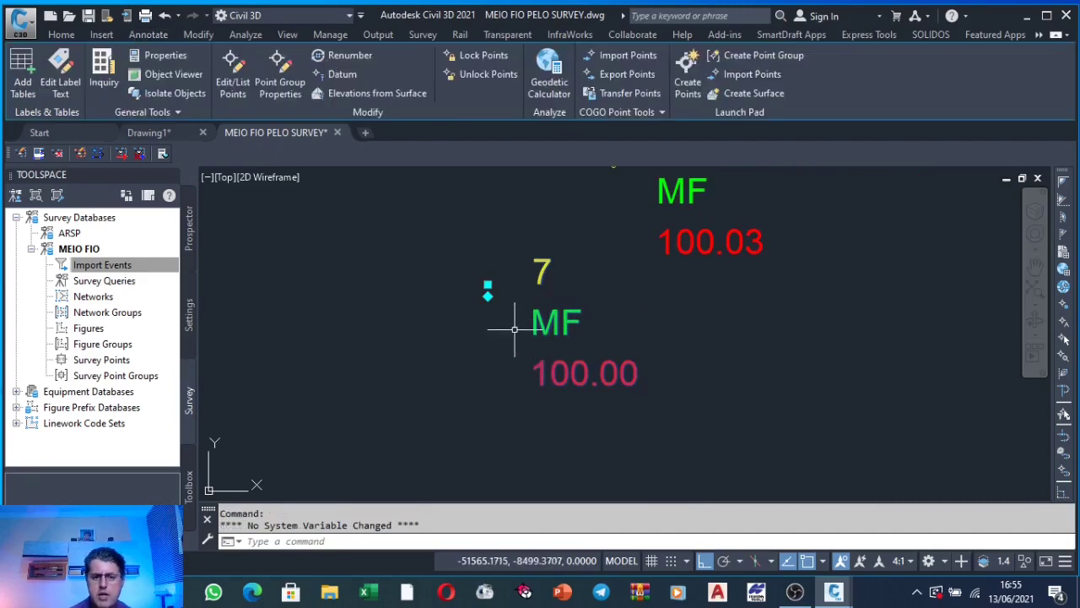
{"action": "left_click", "coordinate": [236, 72]}
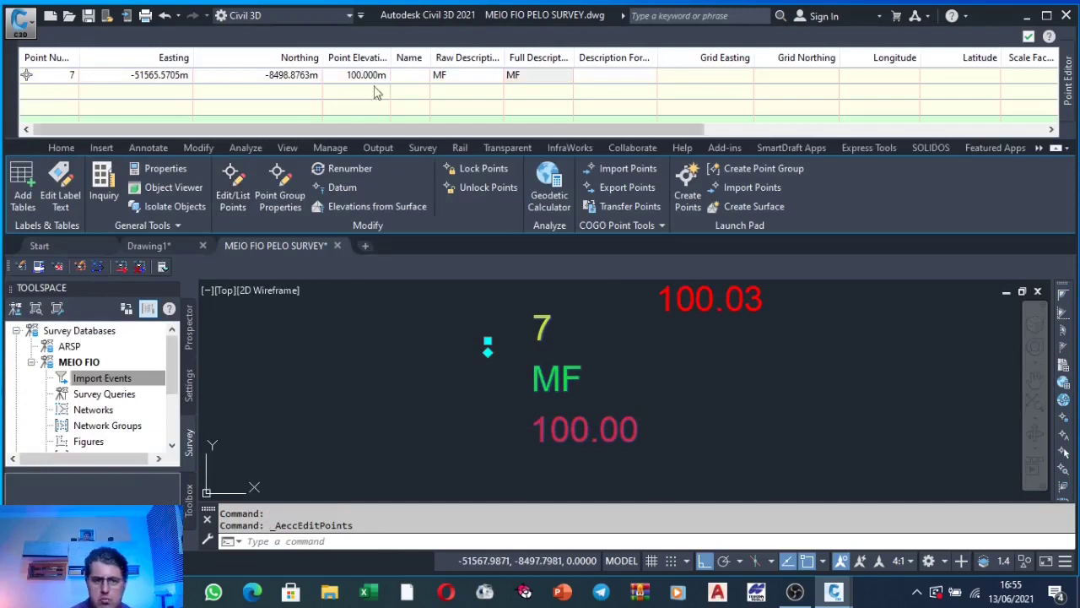
Step: Append offset codes H-0.65 V0.02 H0.05 after MF in point 7's raw description
{"action": "left_click", "coordinate": [451, 74]}
{"action": "left_click", "coordinate": [464, 74]}
{"action": "type", "text": "H-0.65 V0."}
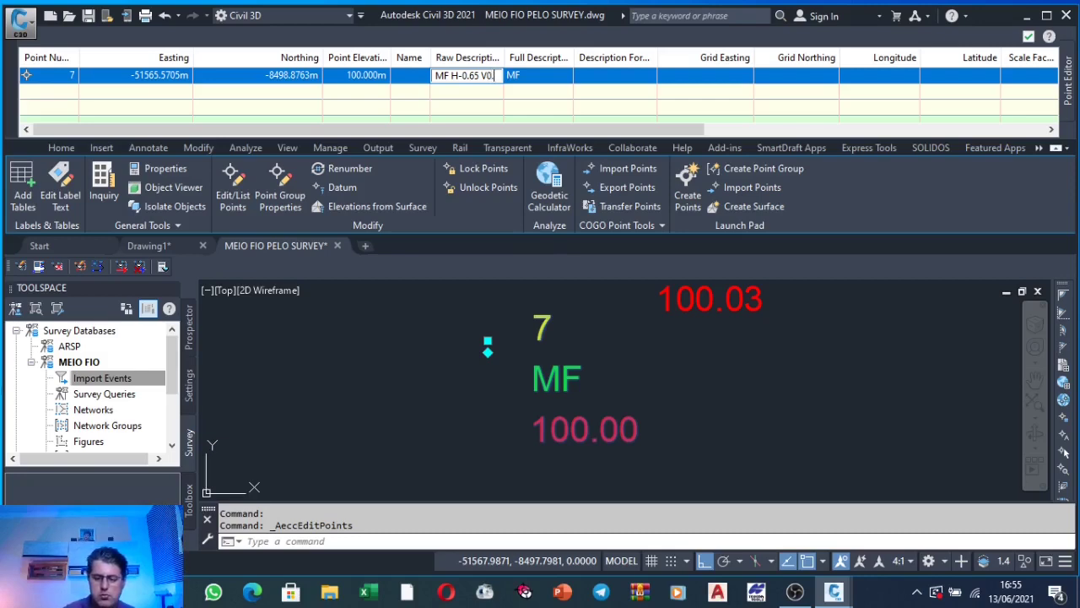
{"action": "type", "text": "02"}
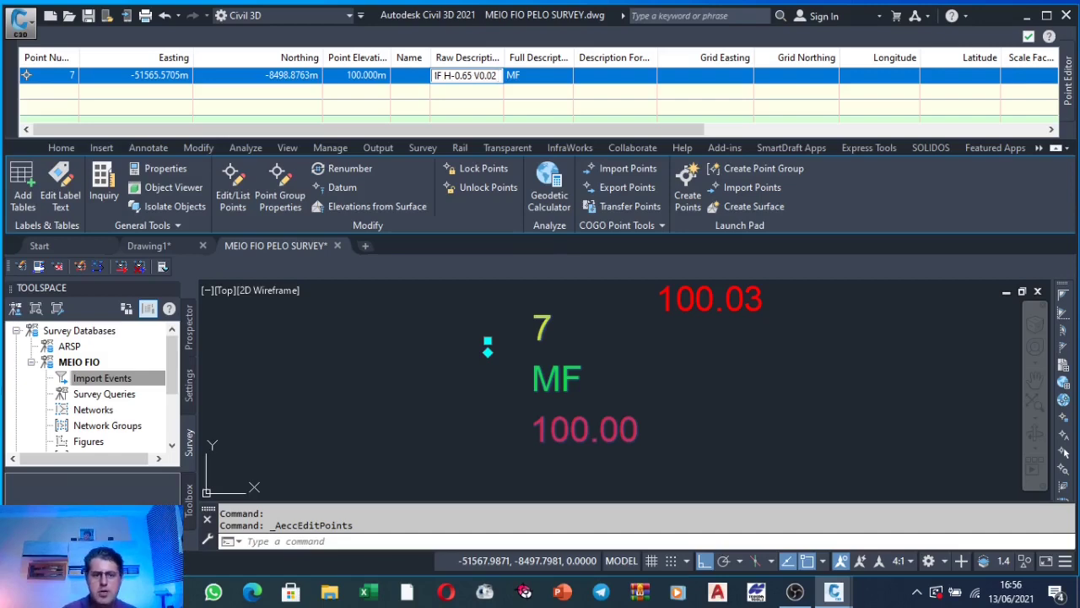
{"action": "type", "text": "H"}
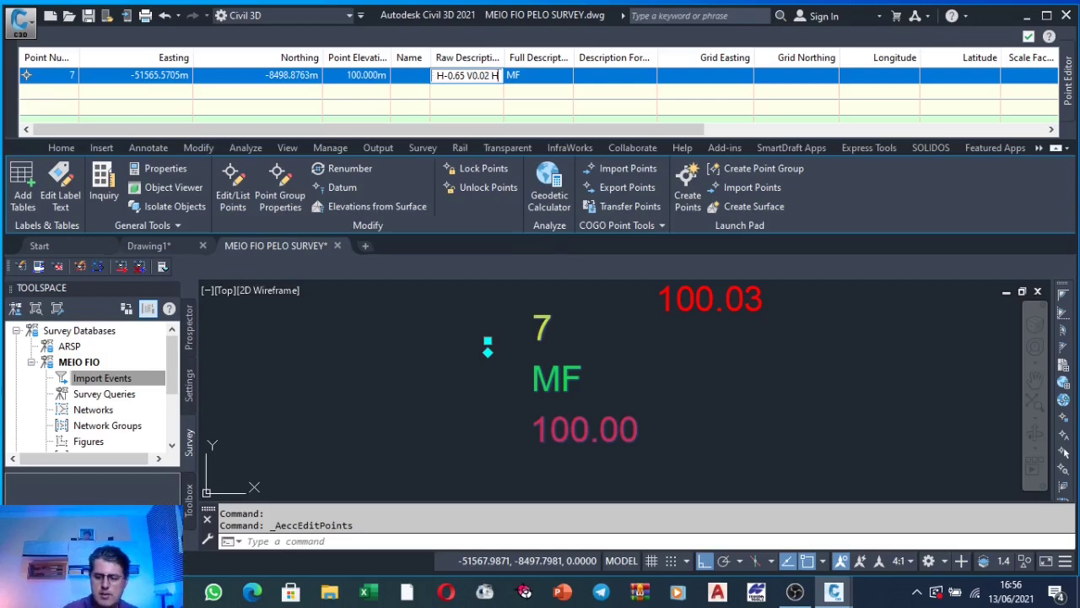
{"action": "type", "text": "0.05"}
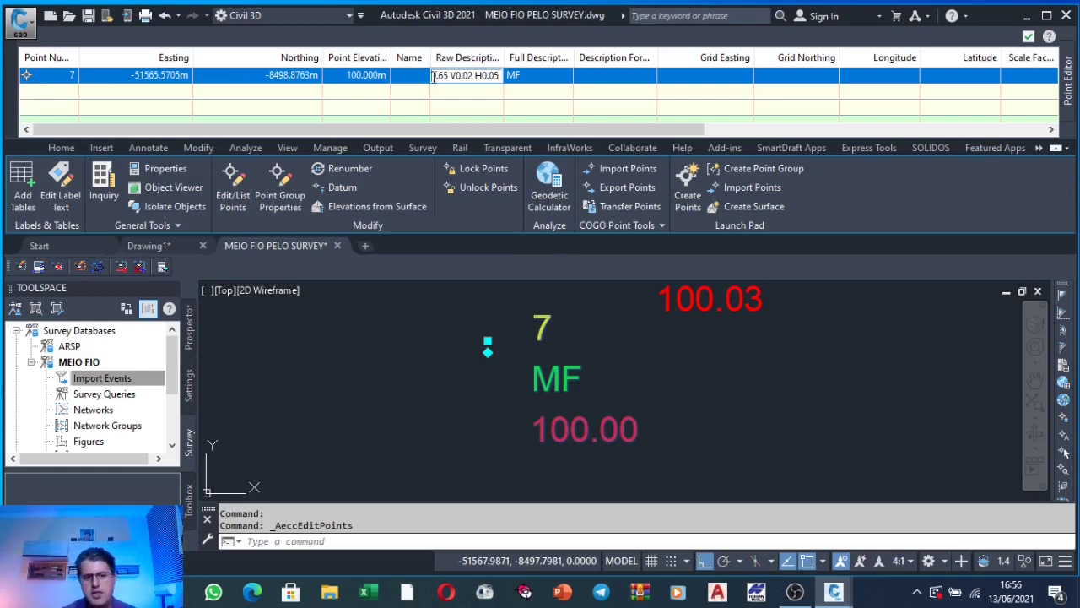
Step: Continue point 7's codes with V0.15 H0.15 V0.15 H0.16, correcting typos, and commit the description
{"action": "scroll", "coordinate": [561, 385], "scroll_direction": "down", "scroll_amount": 5}
{"action": "scroll", "coordinate": [598, 422], "scroll_direction": "up", "scroll_amount": 5}
{"action": "scroll", "coordinate": [615, 384], "scroll_direction": "up", "scroll_amount": 2}
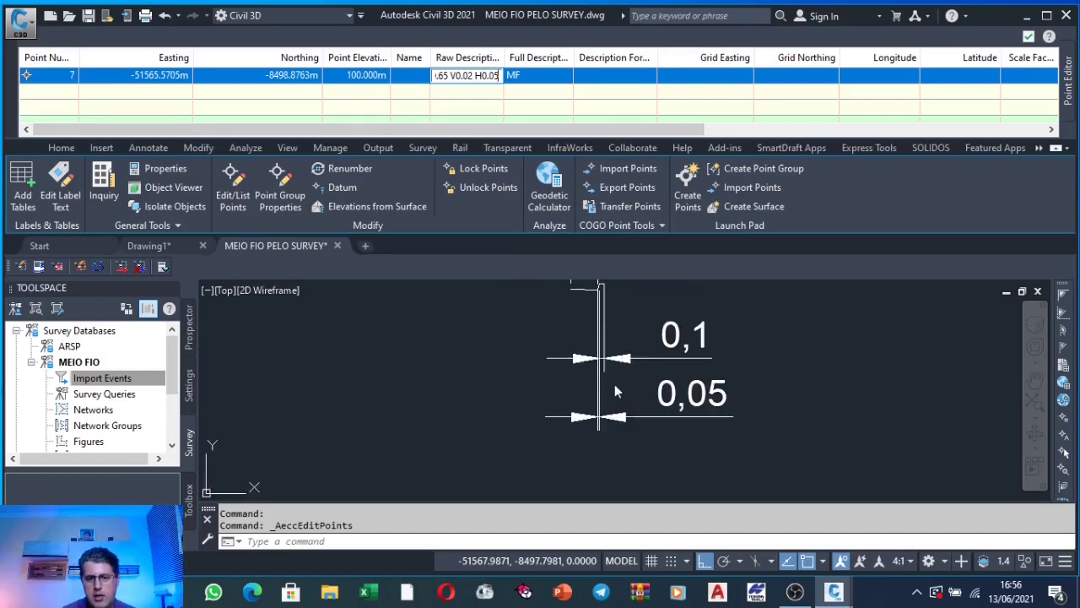
{"action": "scroll", "coordinate": [596, 329], "scroll_direction": "down", "scroll_amount": 2}
{"action": "scroll", "coordinate": [595, 338], "scroll_direction": "up", "scroll_amount": 4}
{"action": "scroll", "coordinate": [588, 376], "scroll_direction": "up", "scroll_amount": 5}
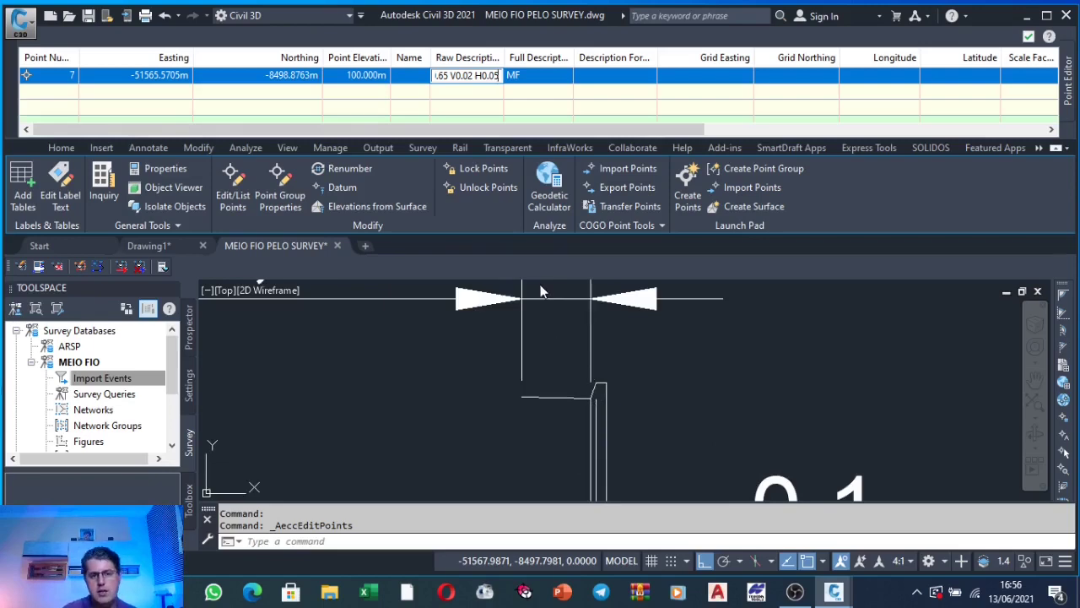
{"action": "type", "text": "V0"}
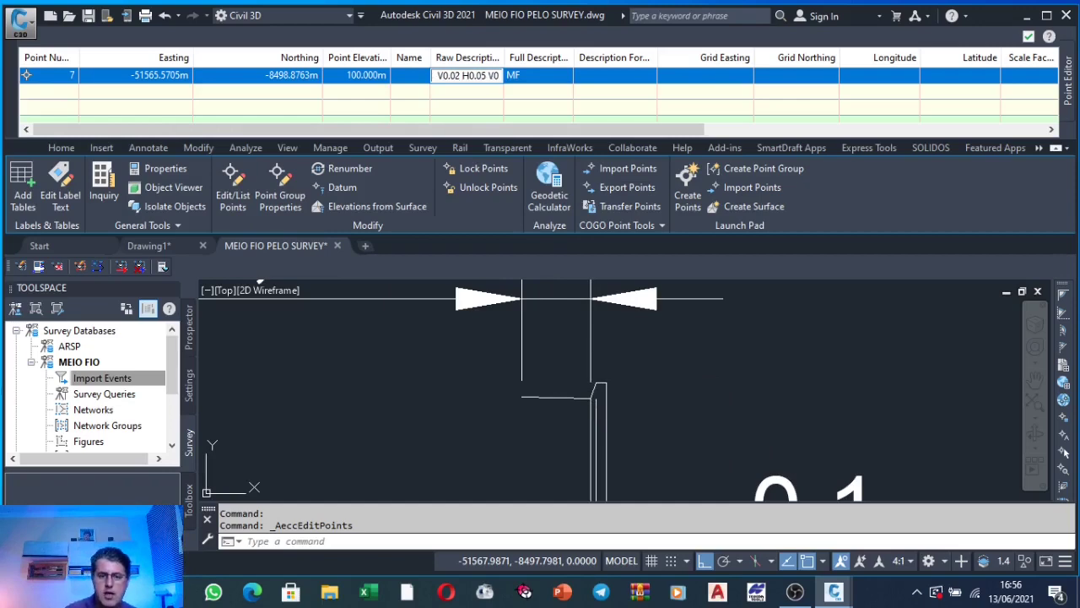
{"action": "type", "text": ".15"}
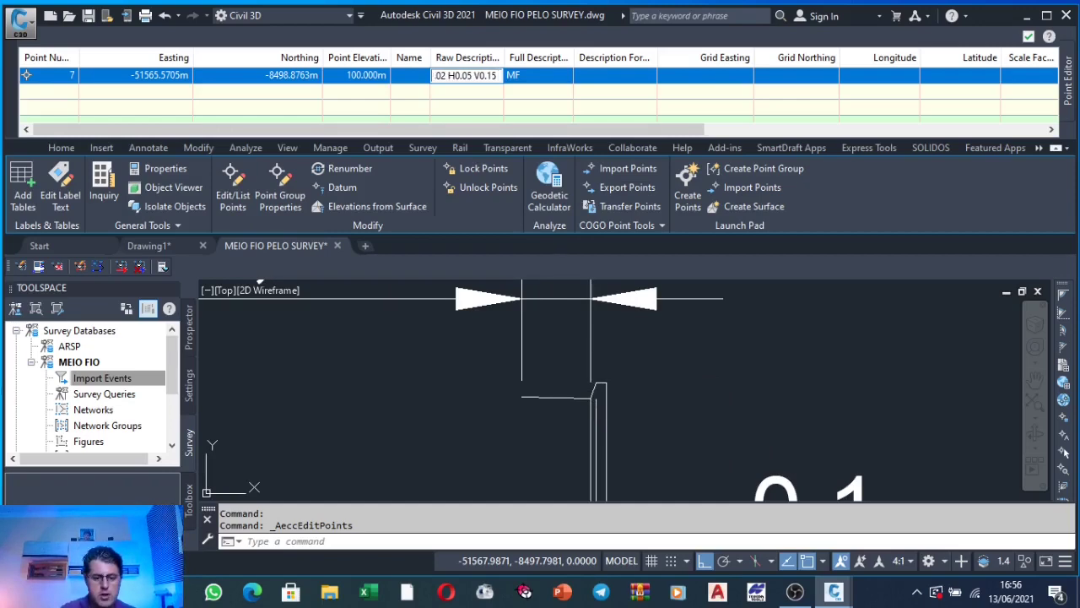
{"action": "type", "text": " H"}
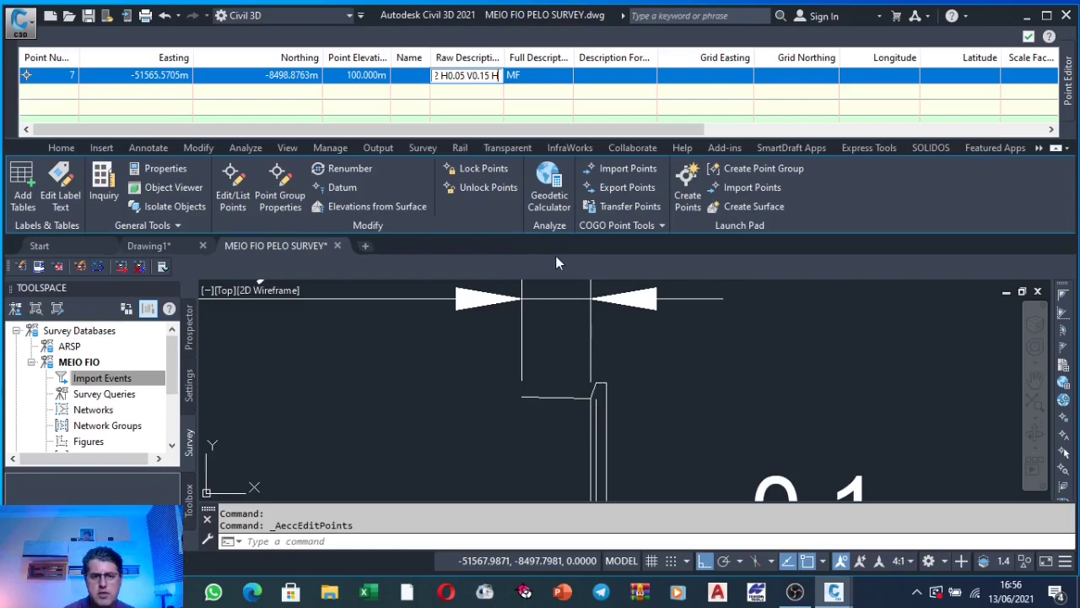
{"action": "type", "text": "1"}
{"action": "key", "text": "BackSpace"}
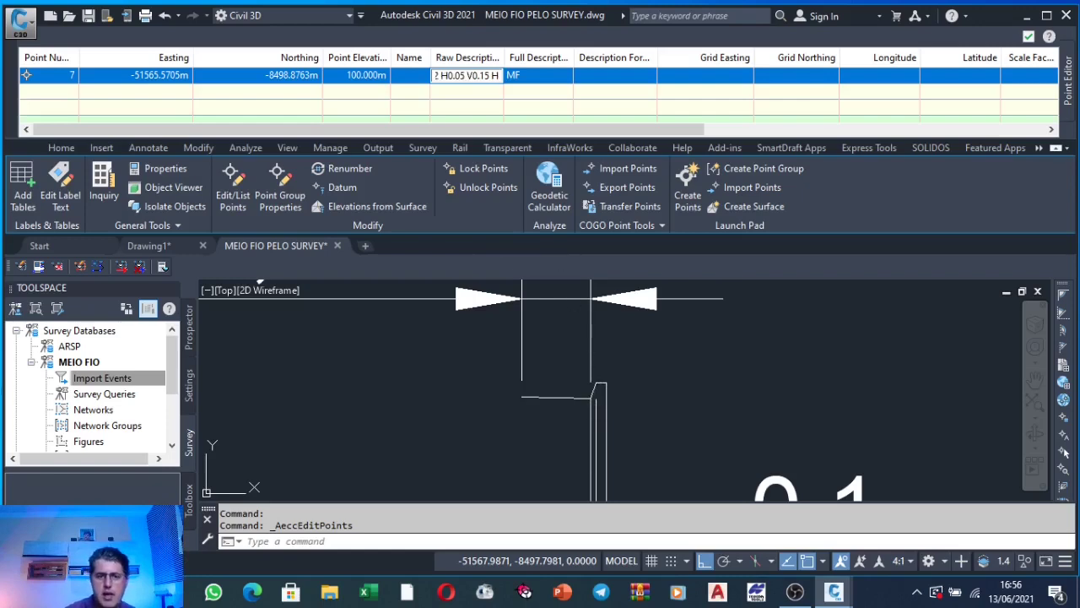
{"action": "type", "text": "0.15"}
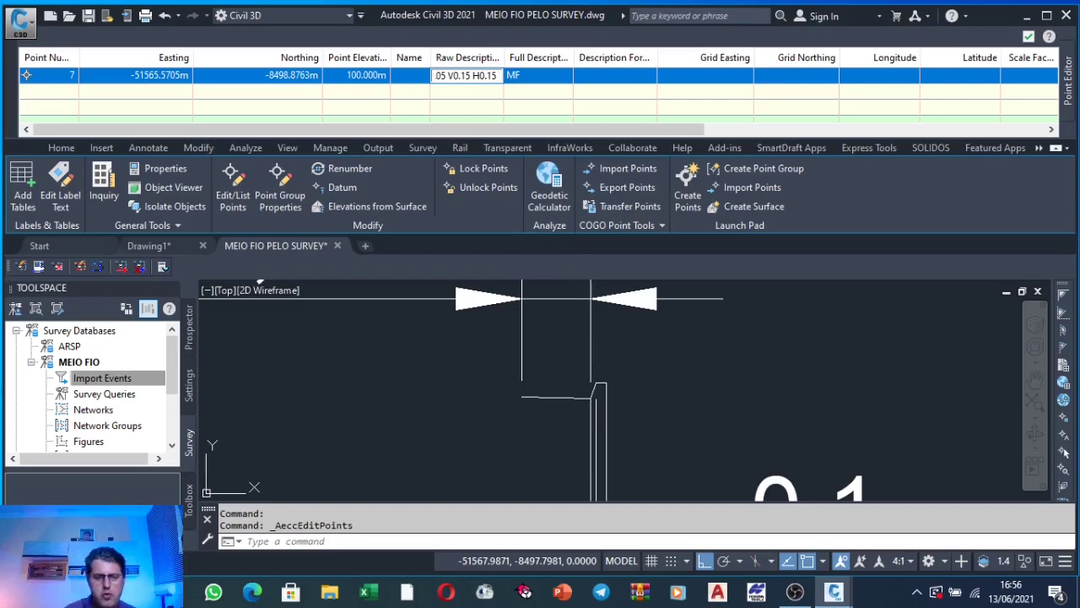
{"action": "type", "text": " V"}
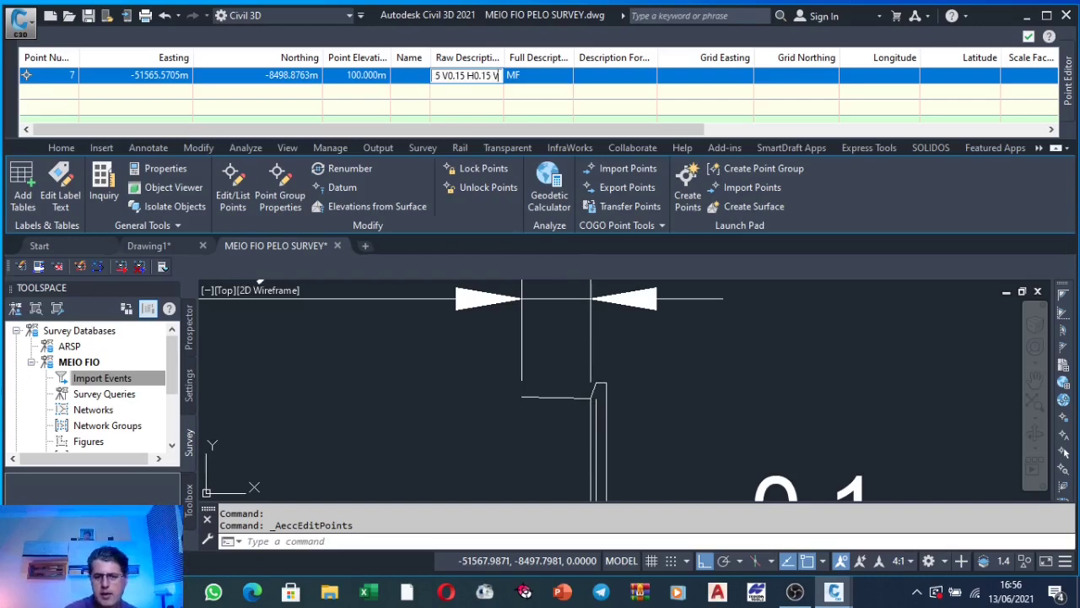
{"action": "type", "text": "0."}
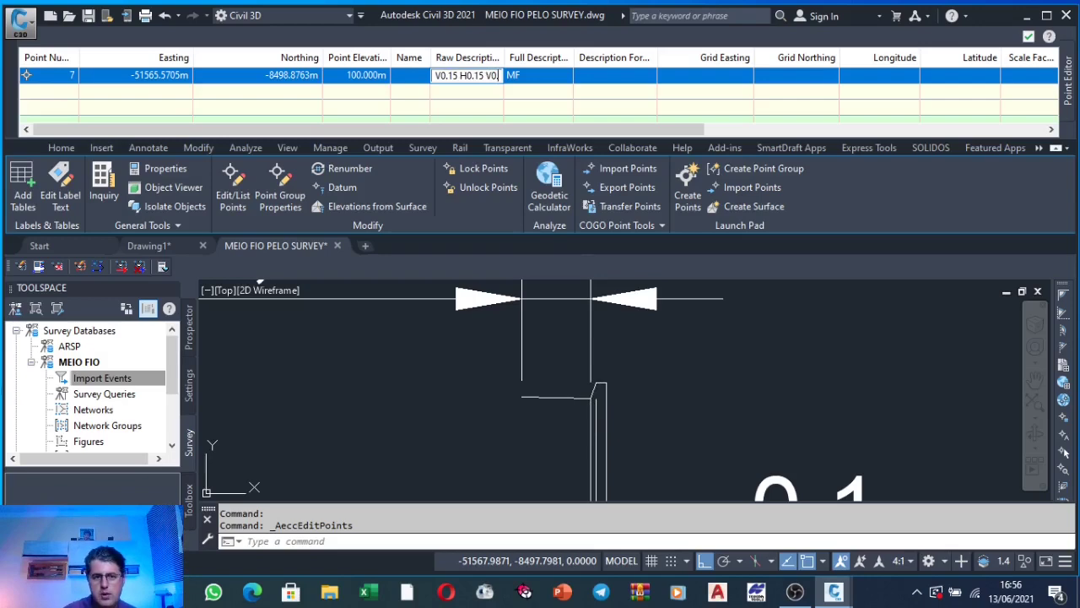
{"action": "type", "text": "15"}
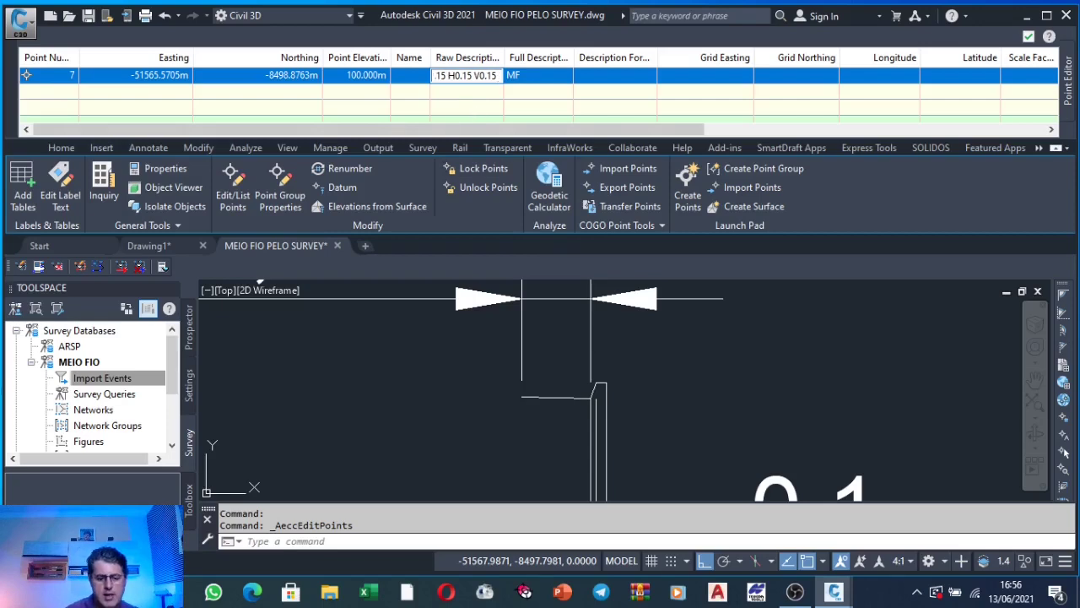
{"action": "type", "text": "H0.16"}
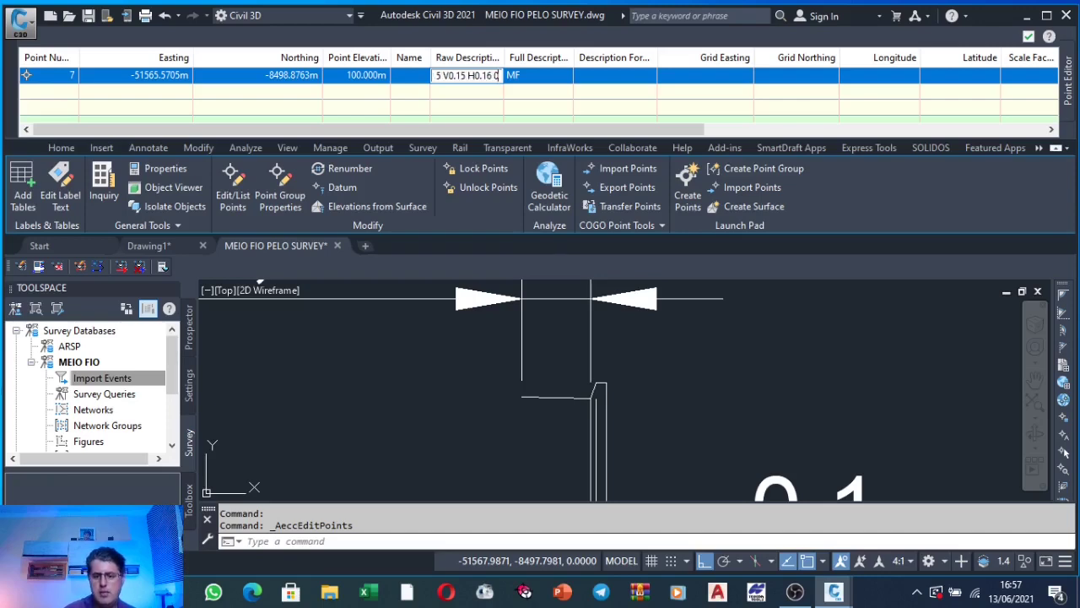
{"action": "key", "text": "BackSpace"}
{"action": "key", "text": "BackSpace"}
{"action": "type", "text": "V"}
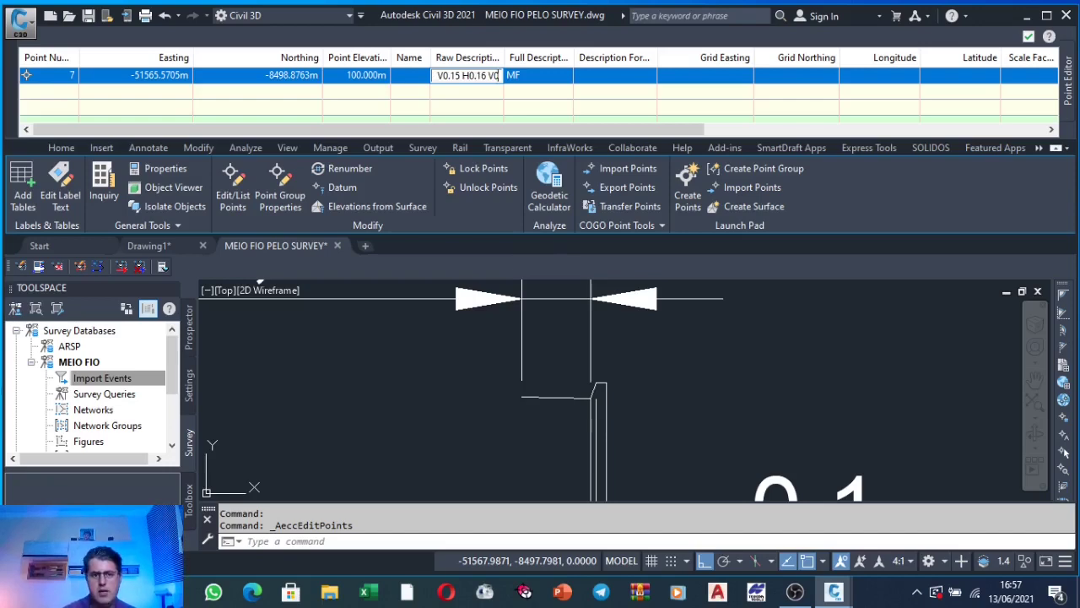
{"action": "key", "text": "Return"}
Step: Exit point editing and zoom around point 7 to check its curb code label
{"action": "scroll", "coordinate": [675, 334], "scroll_direction": "down", "scroll_amount": 2}
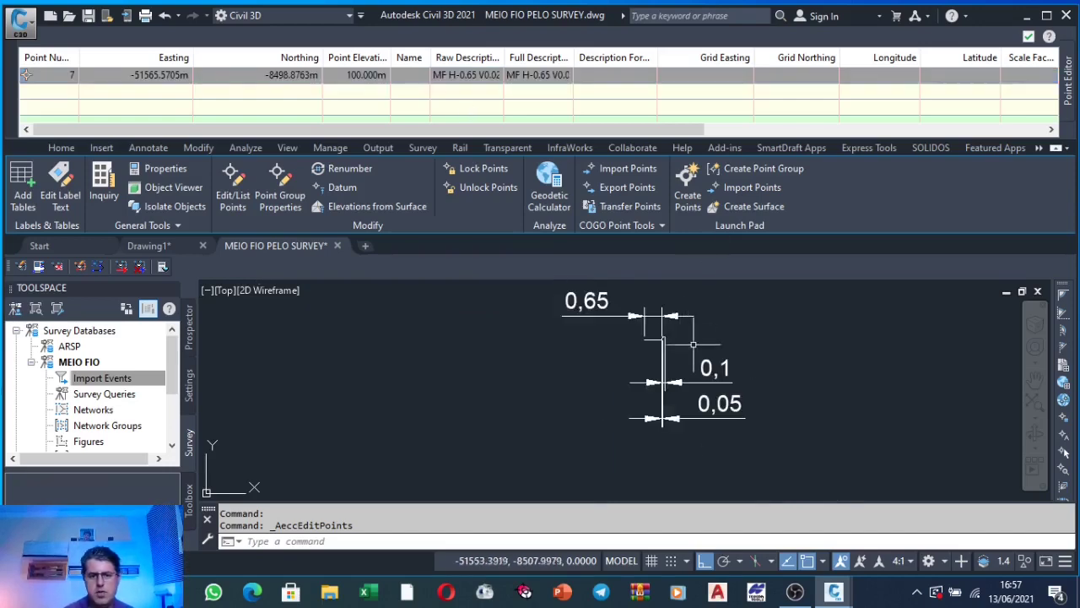
{"action": "scroll", "coordinate": [692, 341], "scroll_direction": "down", "scroll_amount": 2}
{"action": "scroll", "coordinate": [657, 326], "scroll_direction": "down", "scroll_amount": 2}
{"action": "scroll", "coordinate": [663, 333], "scroll_direction": "up", "scroll_amount": 3}
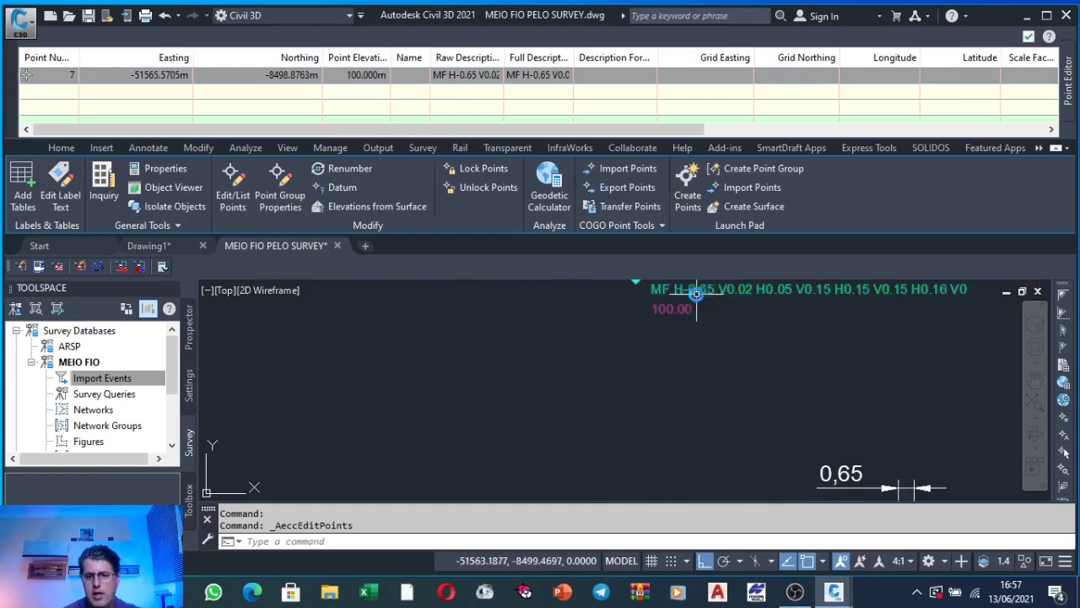
{"action": "scroll", "coordinate": [654, 348], "scroll_direction": "down", "scroll_amount": 2}
{"action": "scroll", "coordinate": [684, 364], "scroll_direction": "up", "scroll_amount": 2}
{"action": "key", "text": "Escape"}
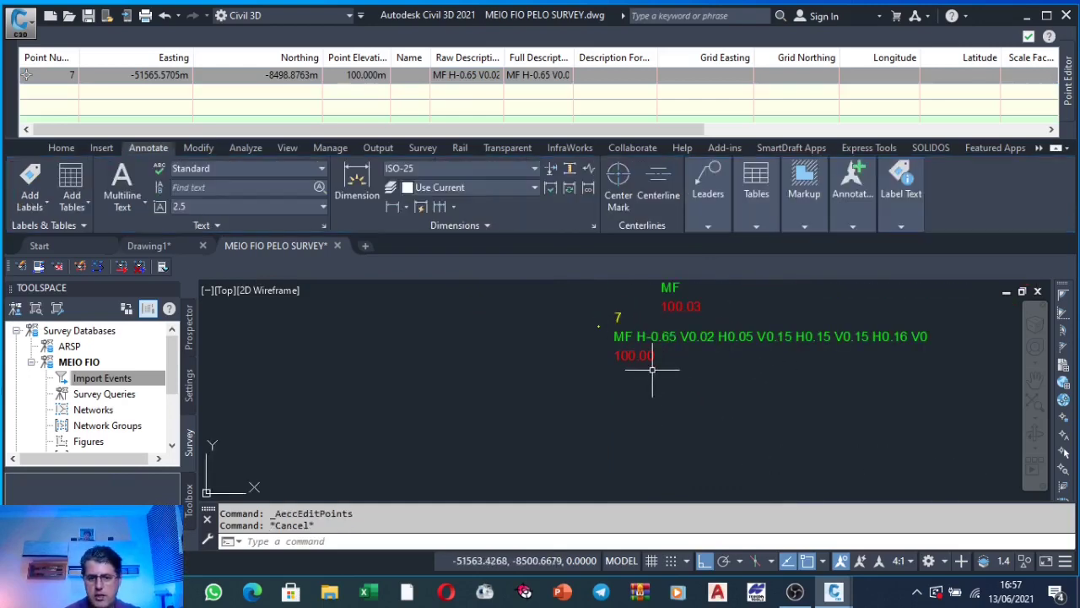
{"action": "scroll", "coordinate": [639, 356], "scroll_direction": "down", "scroll_amount": 2}
{"action": "scroll", "coordinate": [626, 378], "scroll_direction": "up", "scroll_amount": 2}
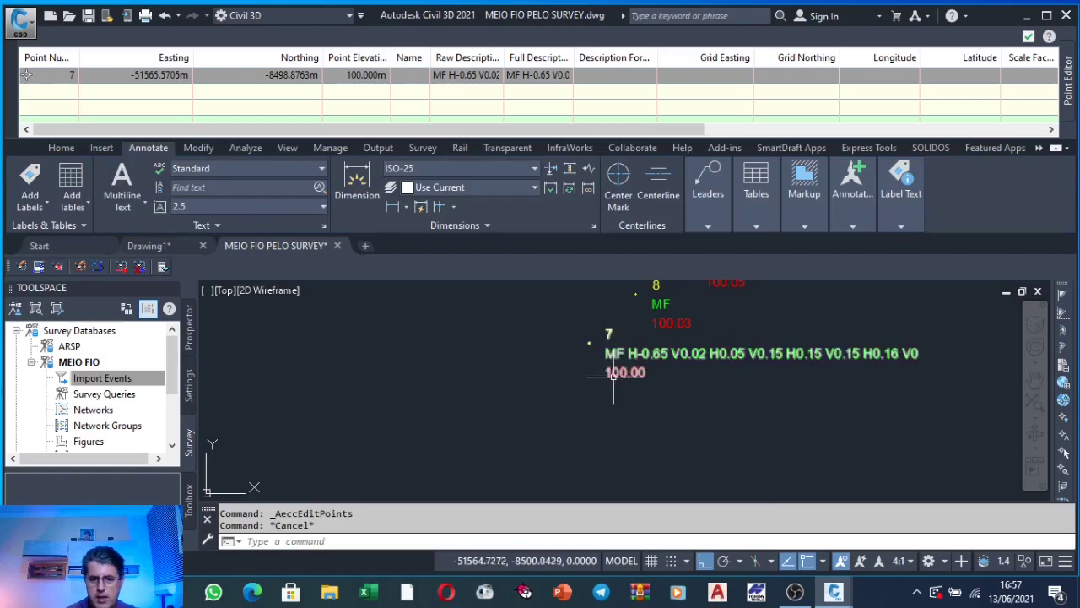
{"action": "scroll", "coordinate": [646, 367], "scroll_direction": "down", "scroll_amount": 2}
{"action": "scroll", "coordinate": [643, 360], "scroll_direction": "down", "scroll_amount": 2}
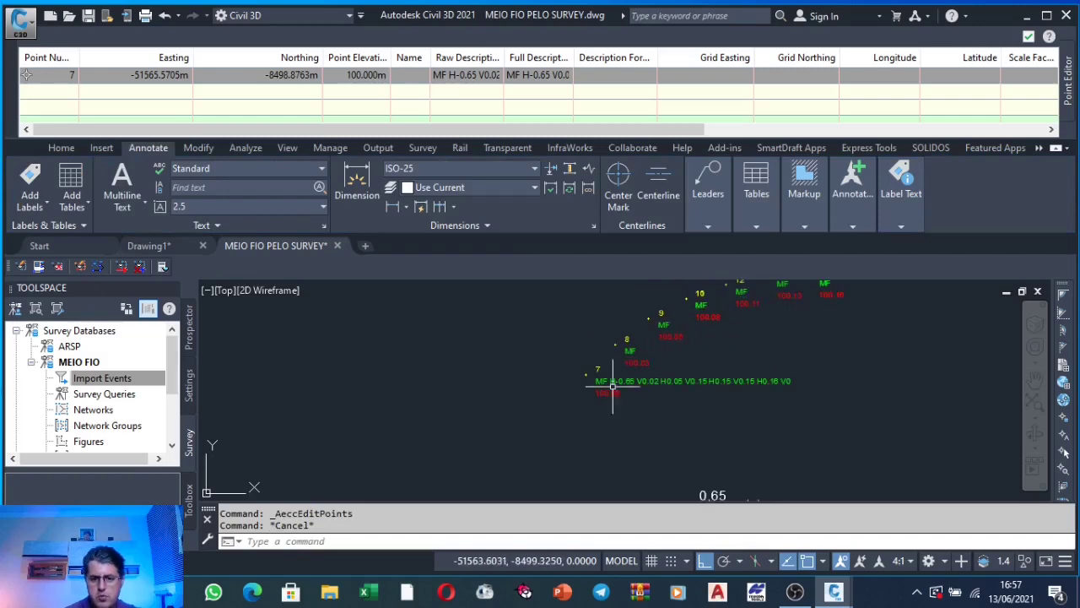
{"action": "scroll", "coordinate": [615, 379], "scroll_direction": "up", "scroll_amount": 2}
{"action": "scroll", "coordinate": [616, 384], "scroll_direction": "down", "scroll_amount": 2}
{"action": "scroll", "coordinate": [616, 383], "scroll_direction": "up", "scroll_amount": 1}
{"action": "scroll", "coordinate": [601, 382], "scroll_direction": "down", "scroll_amount": 1}
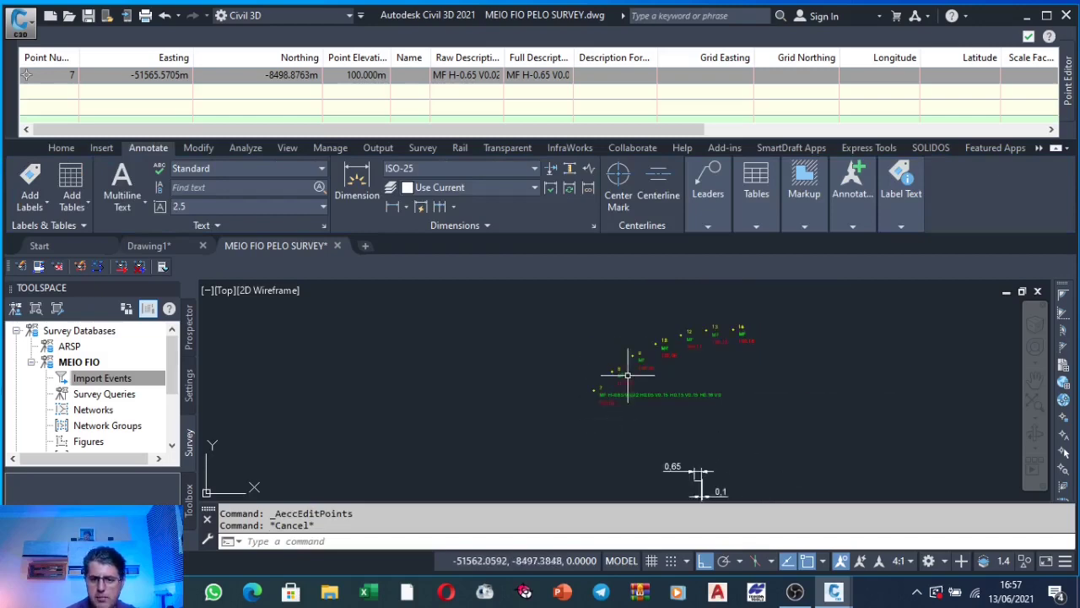
{"action": "scroll", "coordinate": [591, 380], "scroll_direction": "up", "scroll_amount": 3}
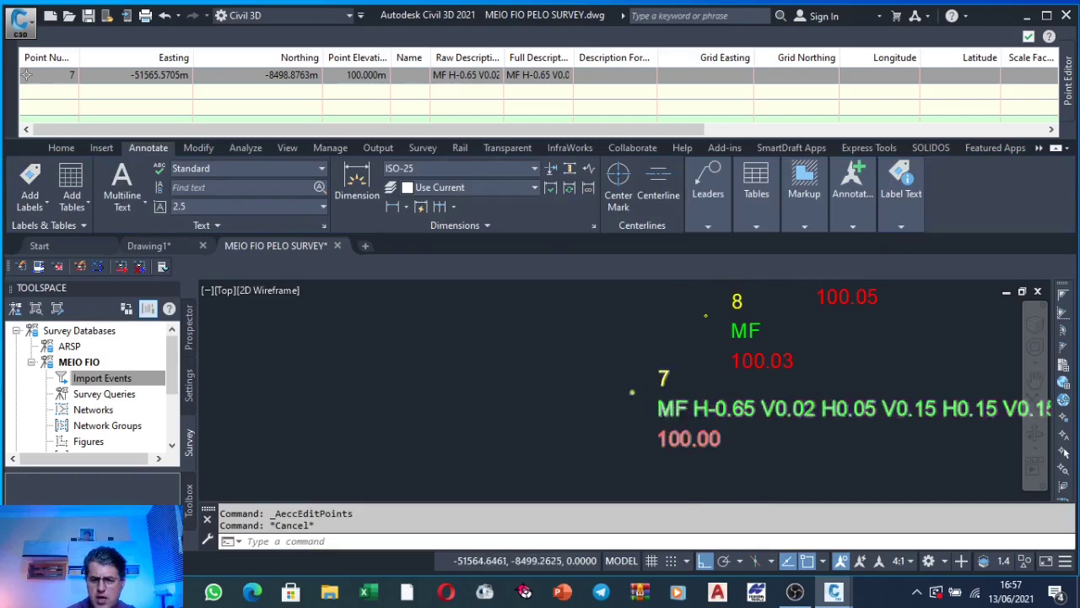
{"action": "scroll", "coordinate": [667, 401], "scroll_direction": "down", "scroll_amount": 3}
{"action": "scroll", "coordinate": [821, 317], "scroll_direction": "down", "scroll_amount": 1}
{"action": "scroll", "coordinate": [827, 366], "scroll_direction": "up", "scroll_amount": 1}
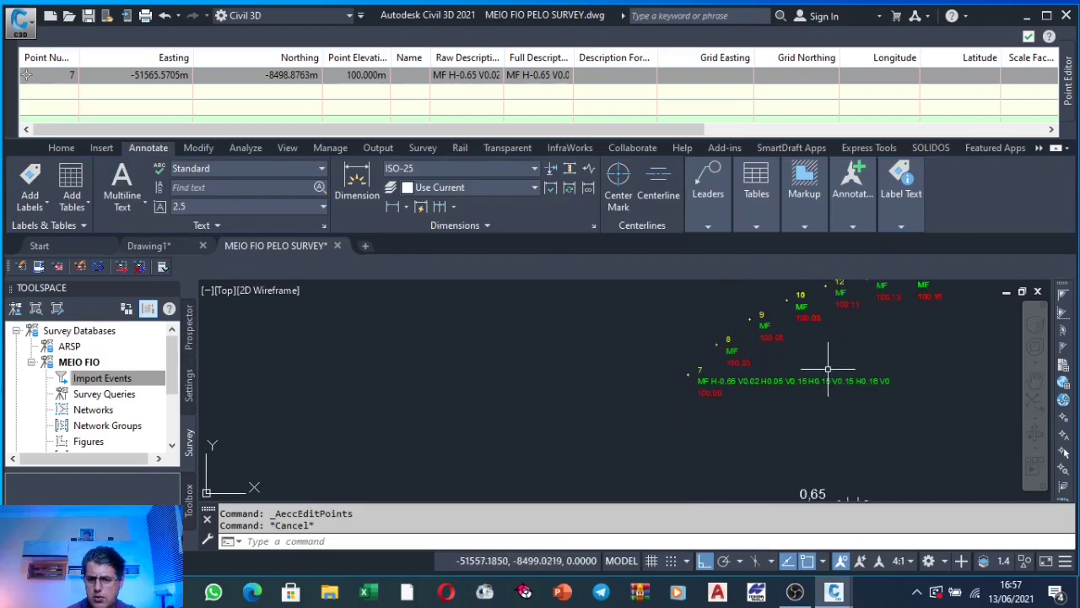
{"action": "scroll", "coordinate": [793, 371], "scroll_direction": "up", "scroll_amount": 2}
{"action": "scroll", "coordinate": [626, 388], "scroll_direction": "down", "scroll_amount": 3}
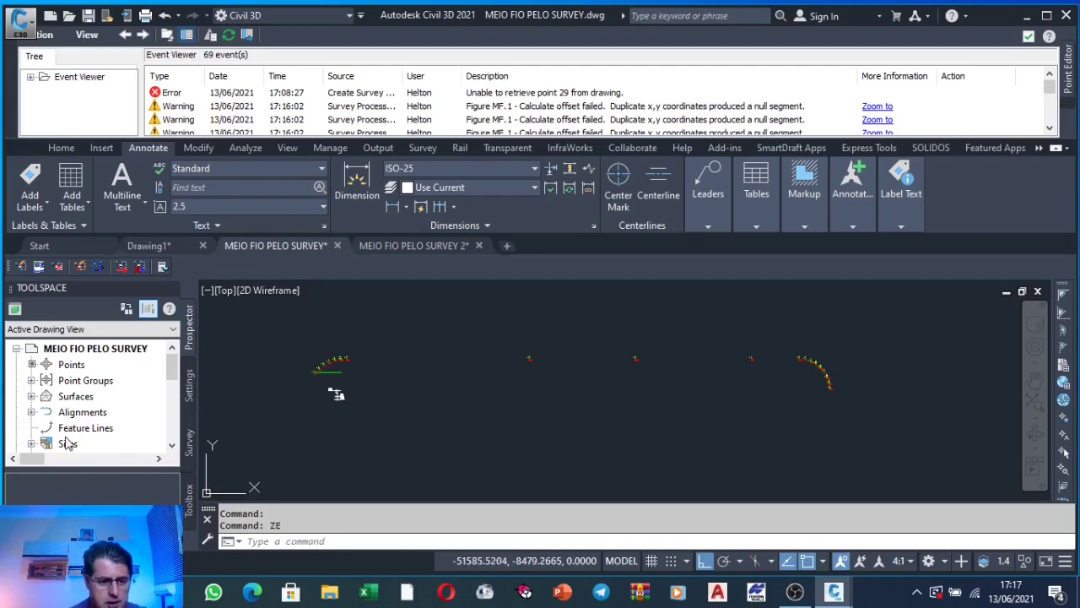
Step: Create a new local survey database named MEIO FIO VIDEO under Survey Databases
{"action": "left_click", "coordinate": [190, 456]}
{"action": "scroll", "coordinate": [84, 380], "scroll_direction": "up", "scroll_amount": 5}
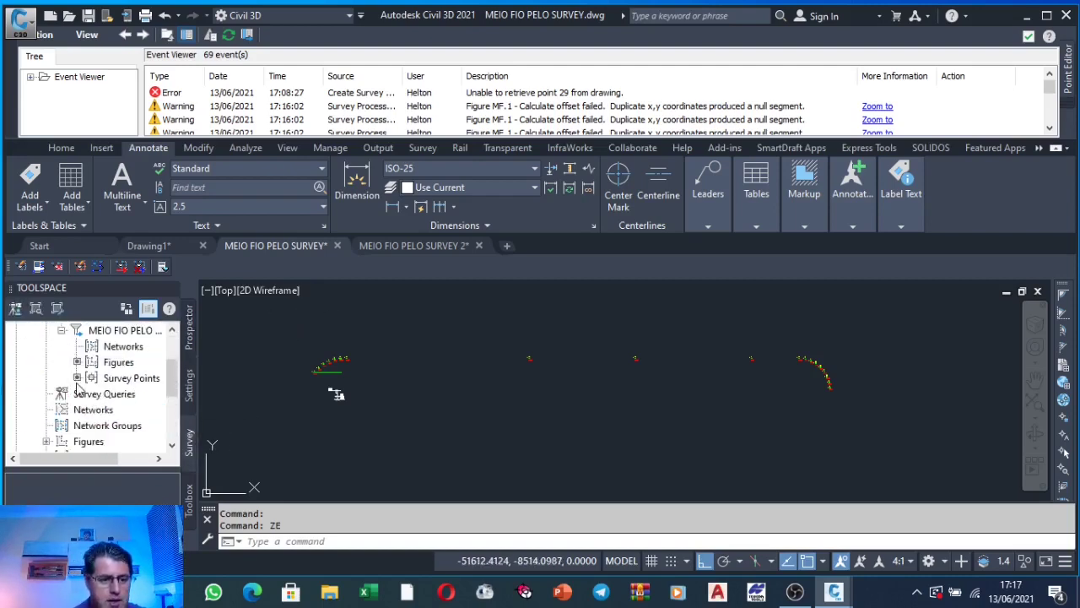
{"action": "scroll", "coordinate": [74, 365], "scroll_direction": "up", "scroll_amount": 5}
{"action": "left_click", "coordinate": [68, 333]}
{"action": "right_click", "coordinate": [88, 336]}
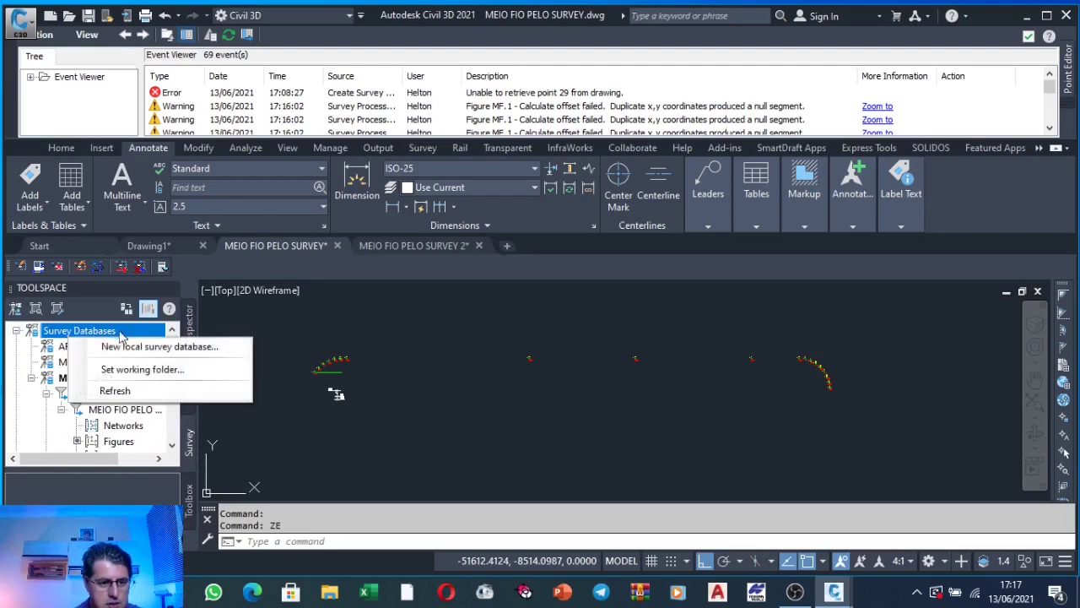
{"action": "left_click", "coordinate": [120, 347]}
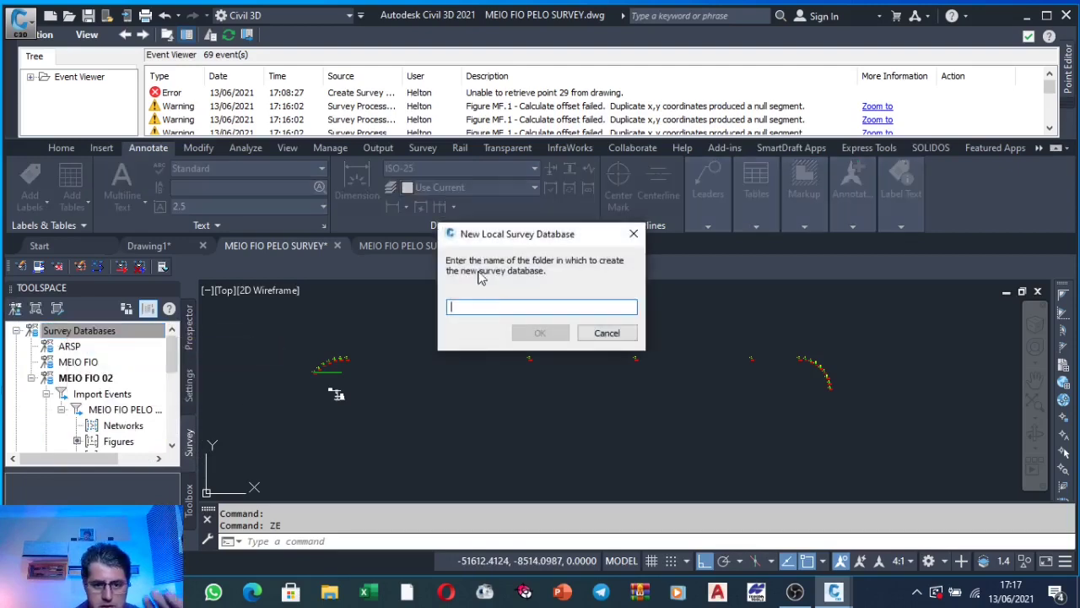
{"action": "type", "text": "MEF"}
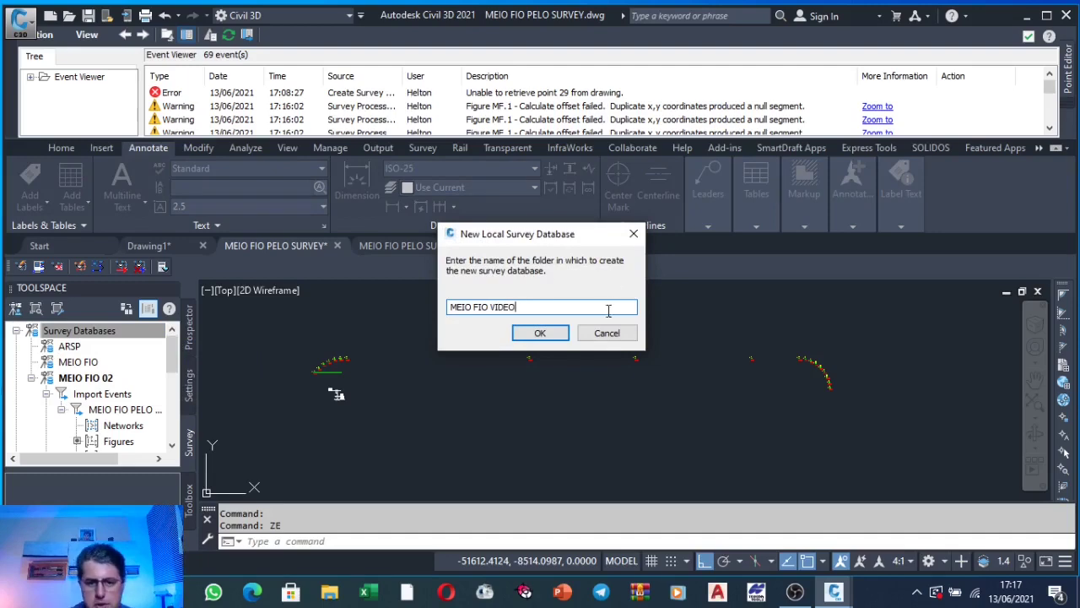
{"action": "left_click", "coordinate": [537, 332]}
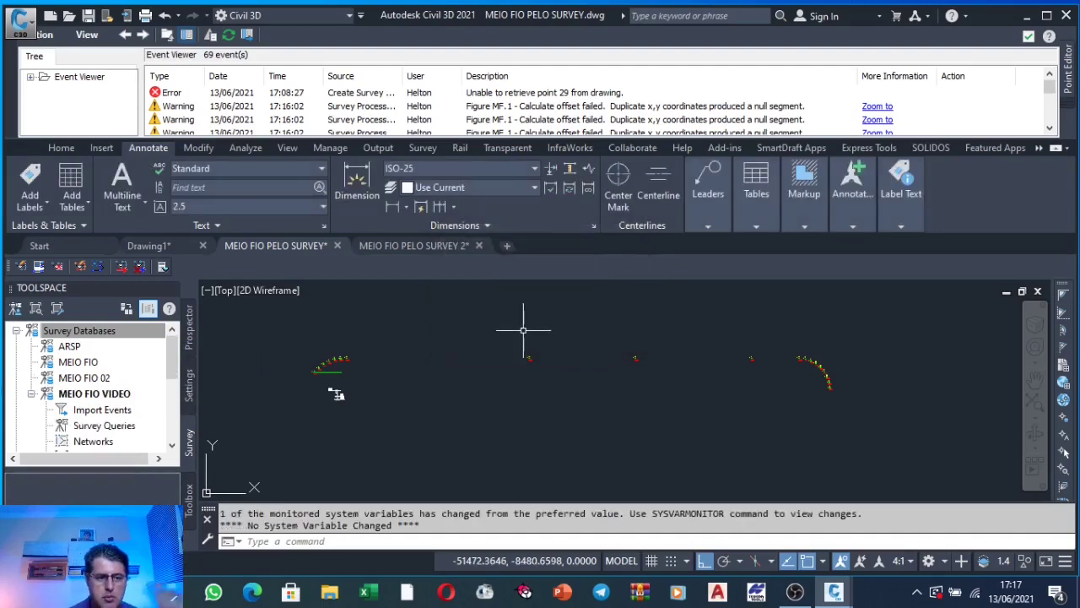
Step: Start an Import survey data wizard from the MEIO FIO VIDEO database's Import Events
{"action": "left_click", "coordinate": [72, 397]}
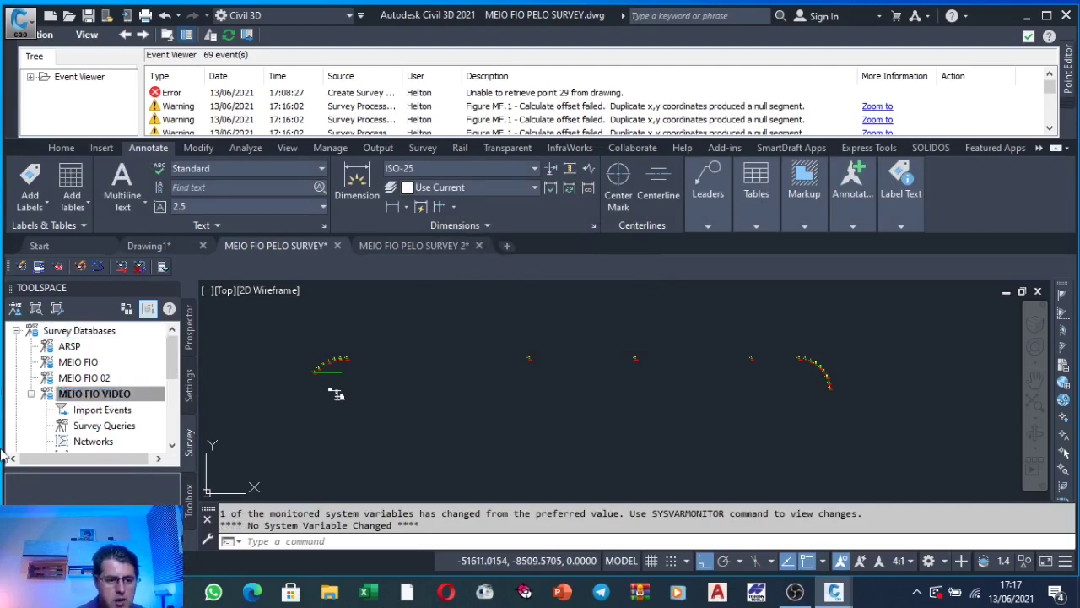
{"action": "right_click", "coordinate": [94, 401]}
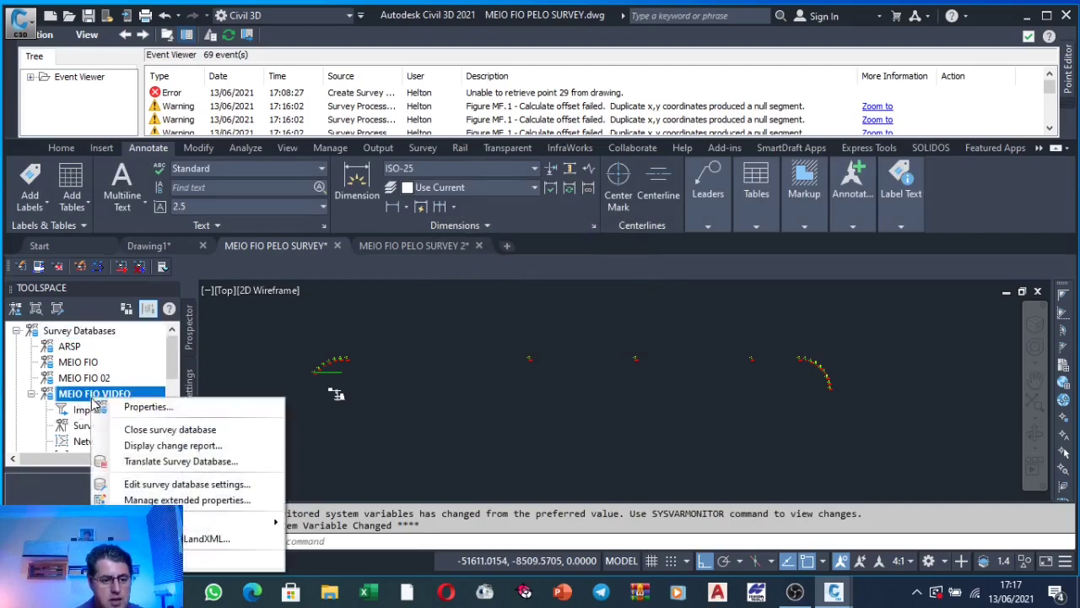
{"action": "left_click", "coordinate": [70, 402]}
{"action": "right_click", "coordinate": [97, 402]}
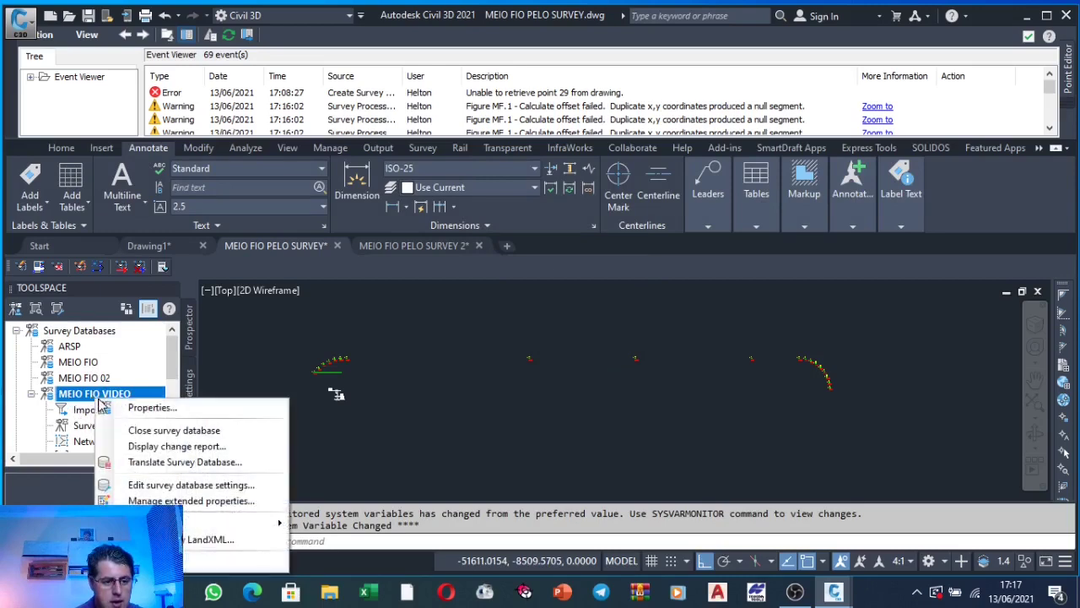
{"action": "left_click", "coordinate": [75, 412]}
{"action": "right_click", "coordinate": [76, 412]}
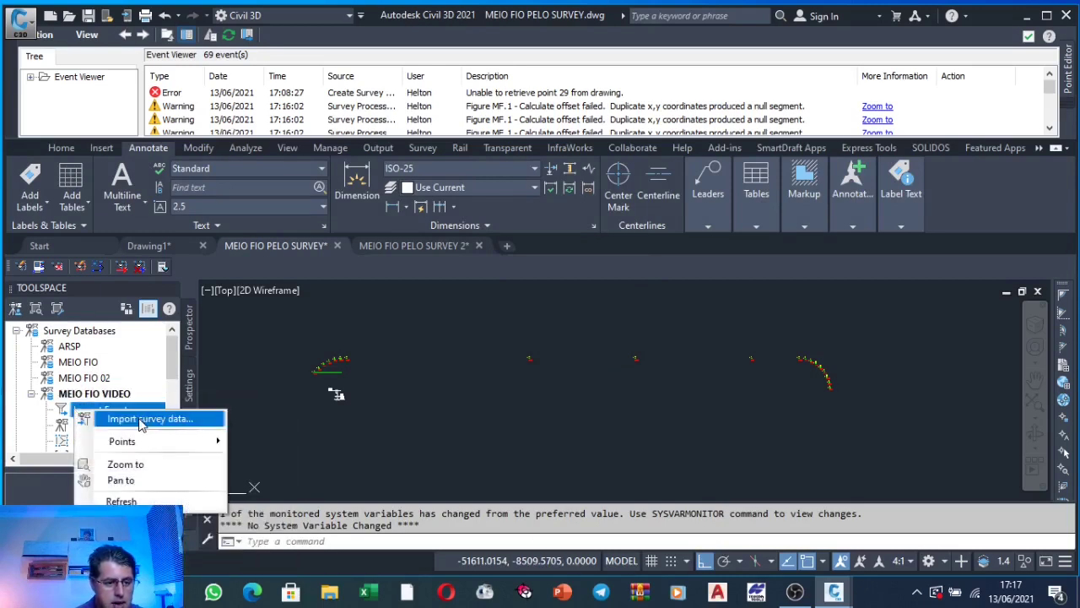
{"action": "left_click", "coordinate": [141, 420]}
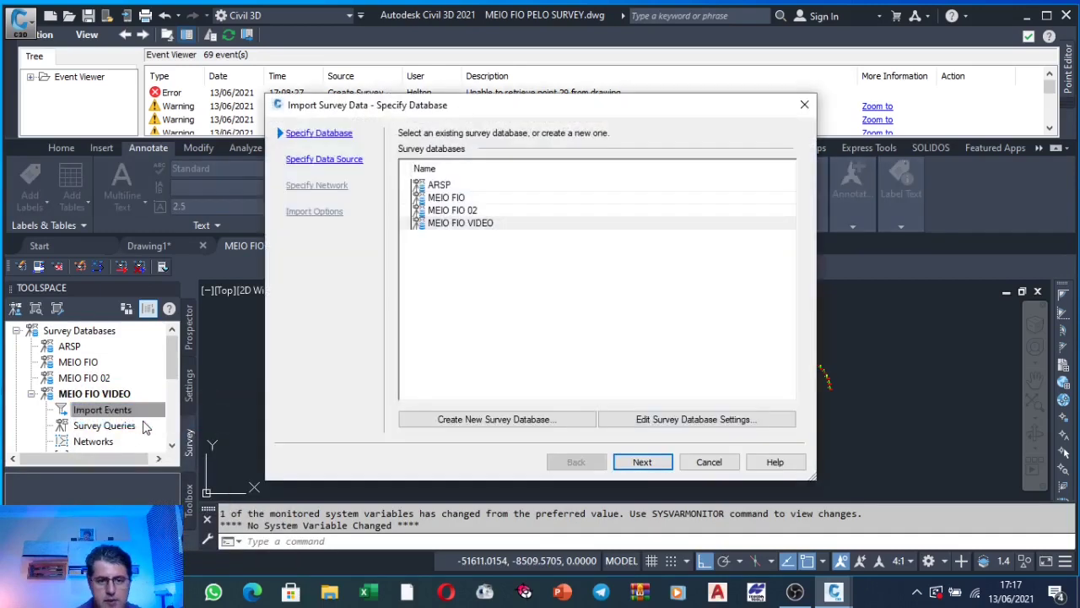
Step: Target MEIO FIO VIDEO and use all Points From Drawing as the import source
{"action": "left_click", "coordinate": [447, 225]}
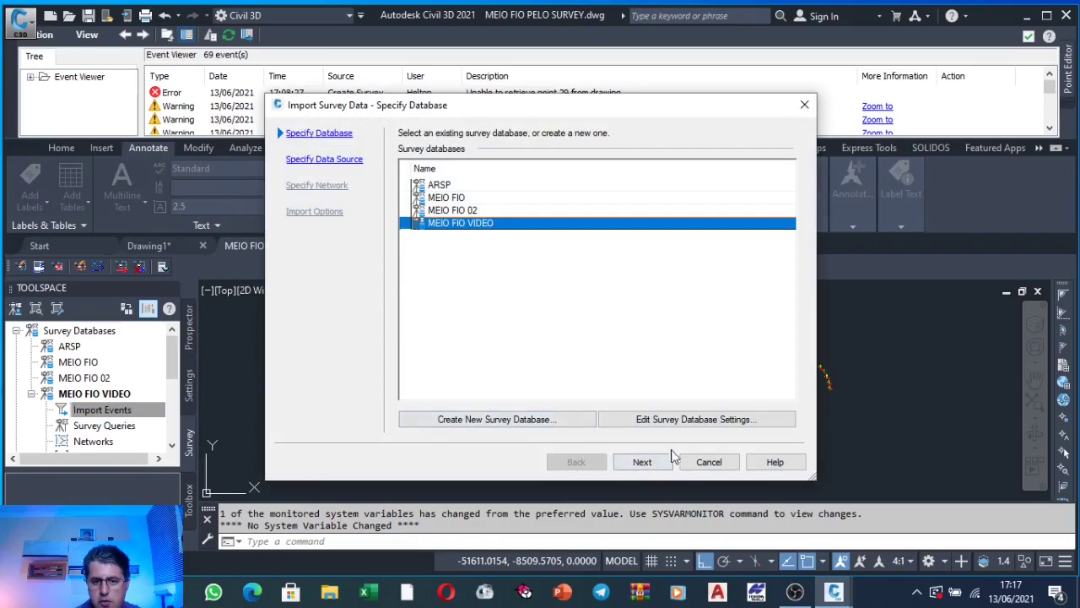
{"action": "left_click", "coordinate": [643, 463]}
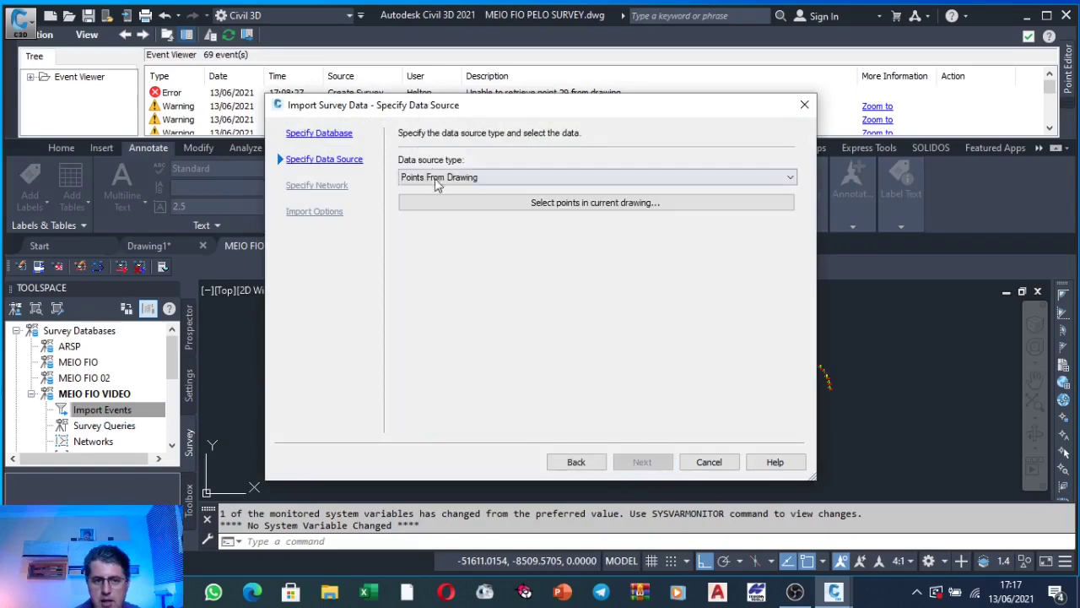
{"action": "left_click", "coordinate": [455, 181]}
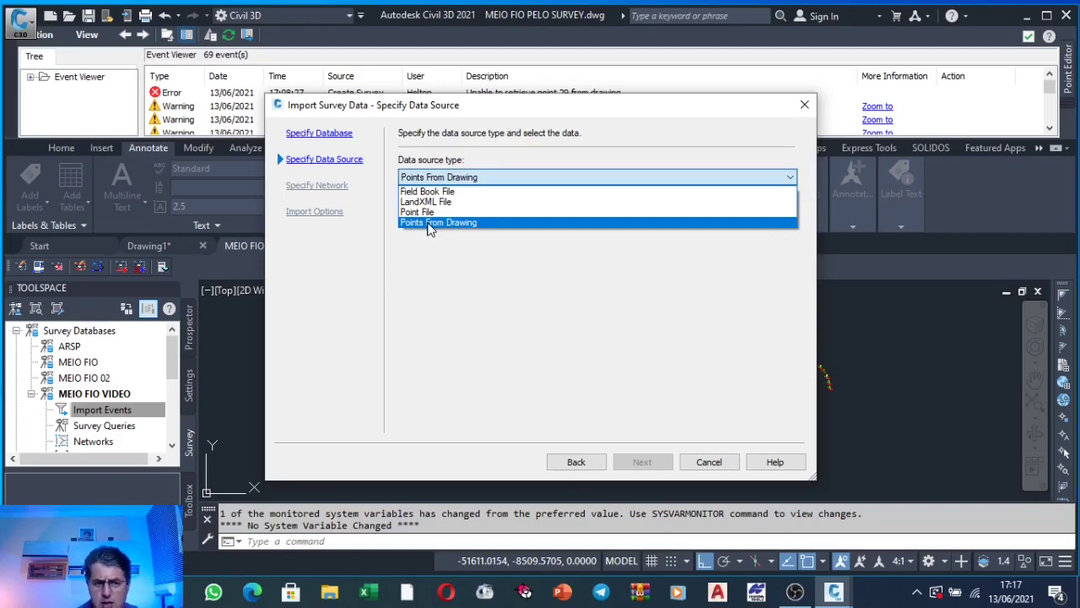
{"action": "left_click", "coordinate": [428, 223]}
{"action": "left_click", "coordinate": [574, 204]}
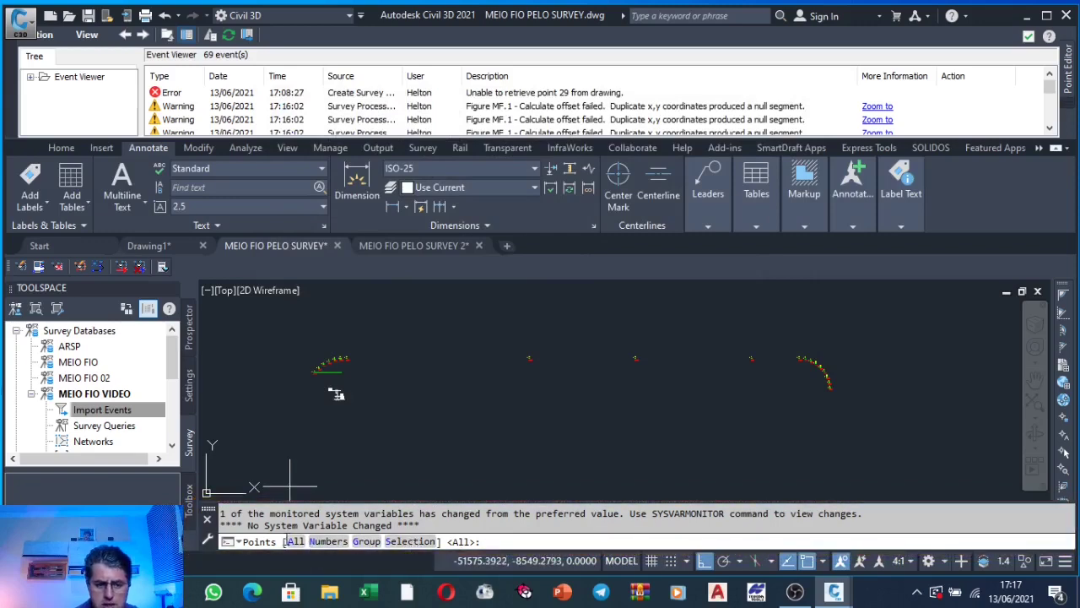
{"action": "left_click", "coordinate": [296, 541]}
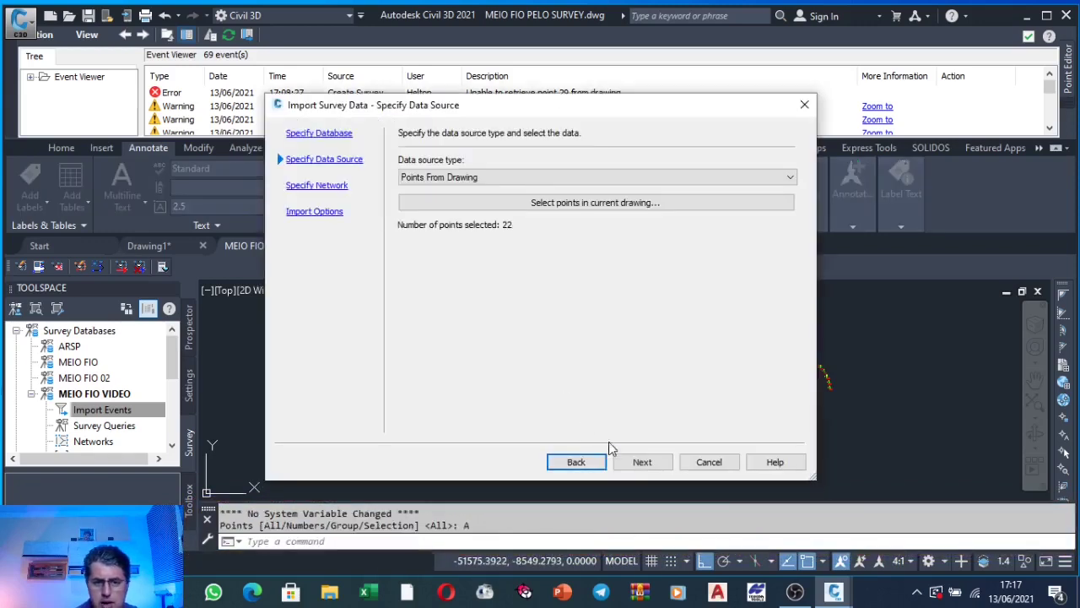
Step: Reselect MEIO FIO VIDEO and all drawing points, then finish importing the 22 points
{"action": "left_click", "coordinate": [577, 466]}
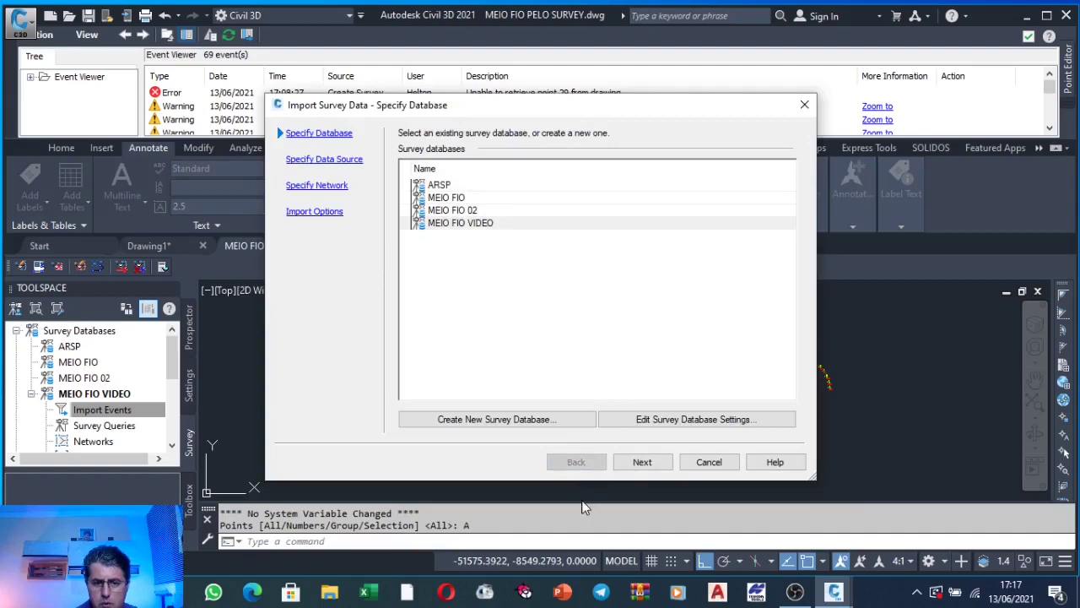
{"action": "left_click", "coordinate": [465, 226]}
{"action": "left_click", "coordinate": [644, 464]}
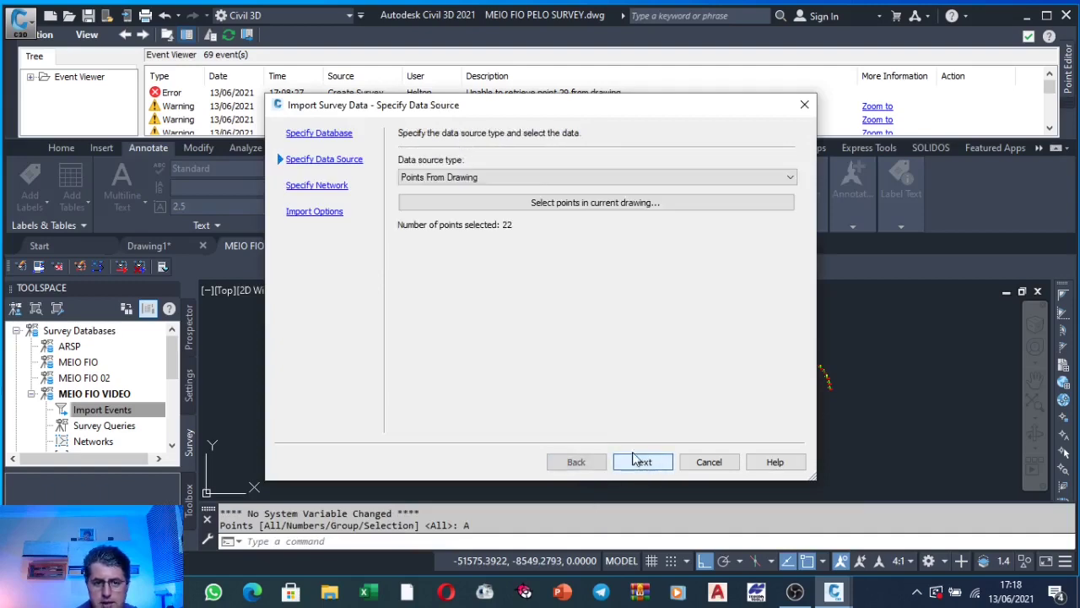
{"action": "left_click", "coordinate": [553, 205]}
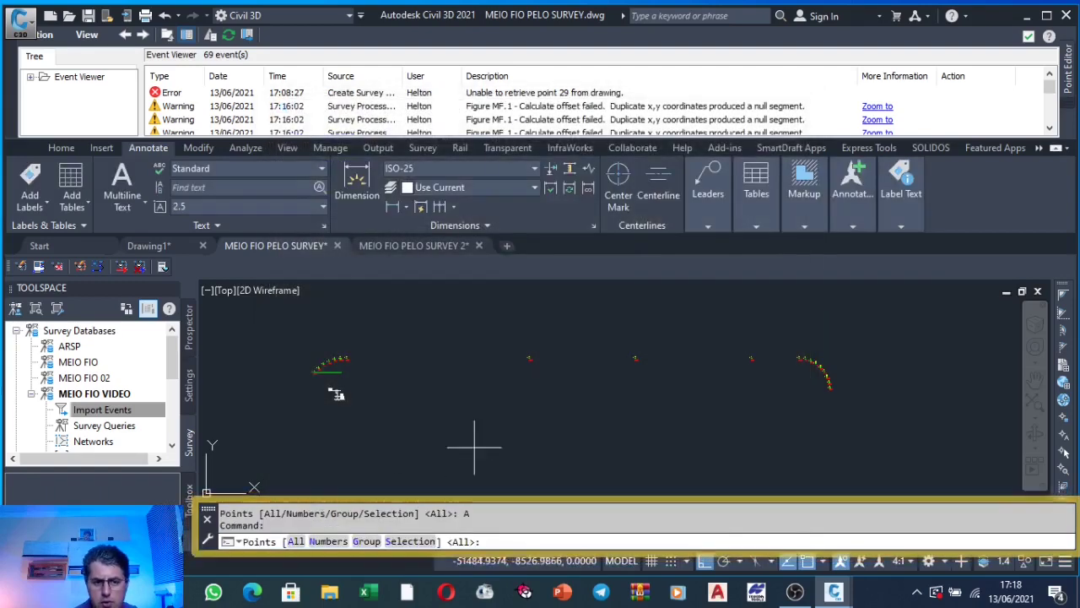
{"action": "left_click", "coordinate": [304, 542]}
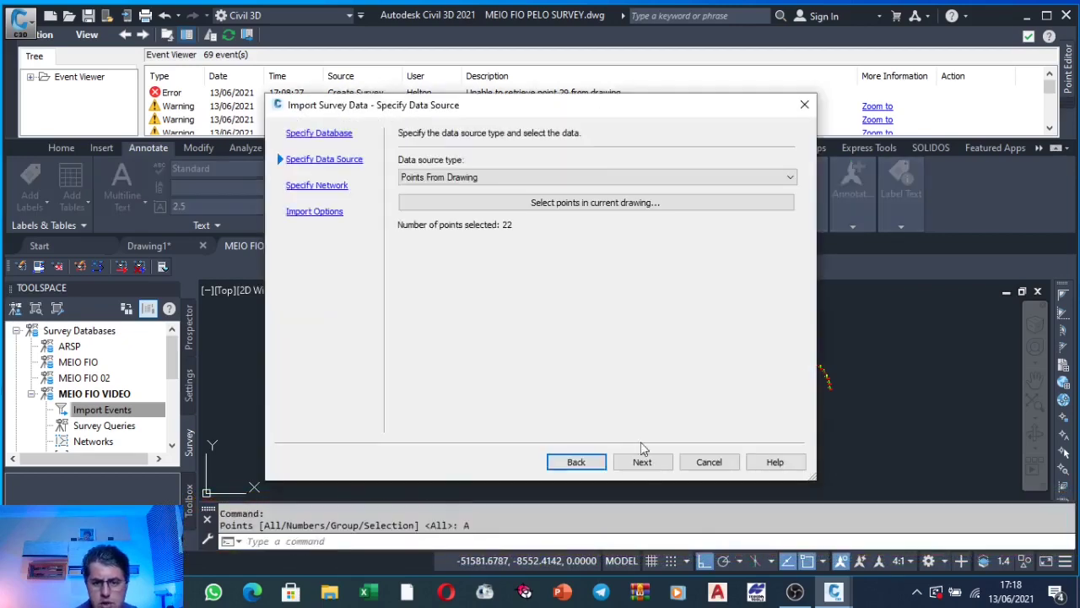
{"action": "left_click", "coordinate": [643, 462]}
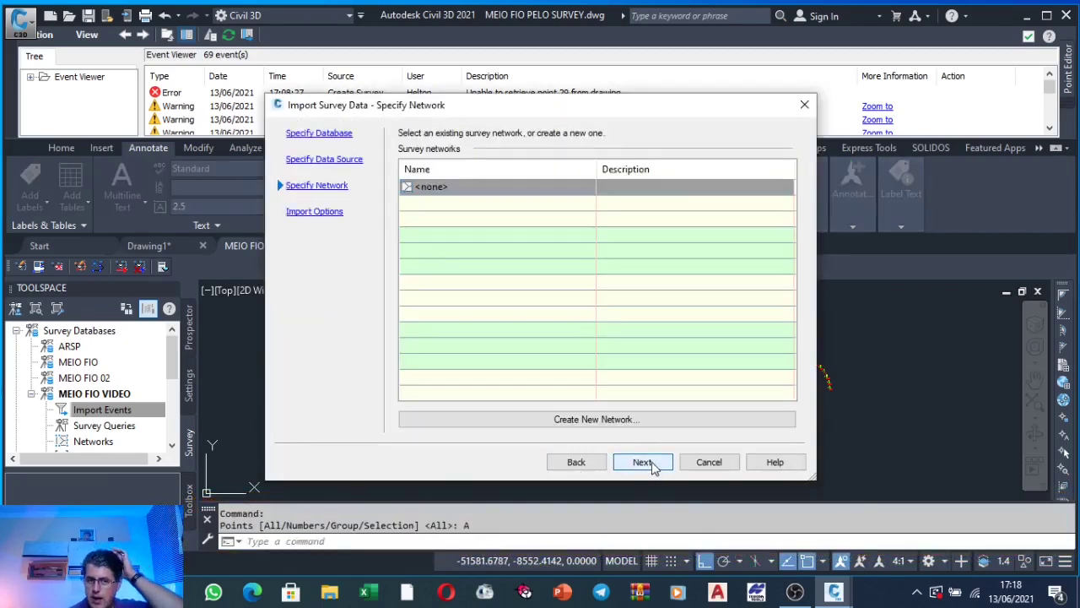
{"action": "left_click", "coordinate": [644, 464]}
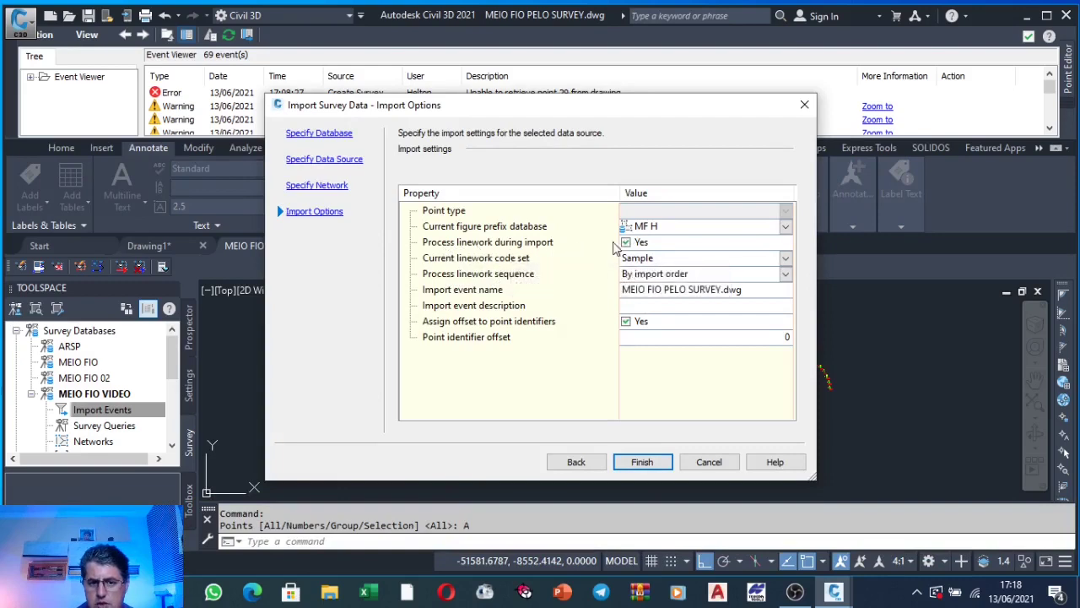
{"action": "left_click", "coordinate": [644, 470]}
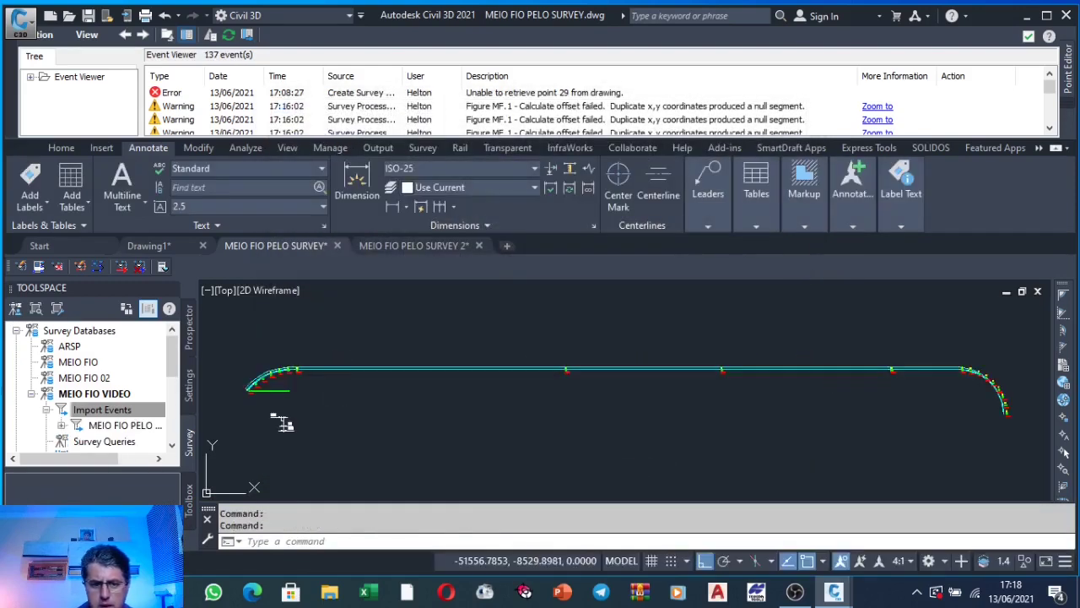
{"action": "scroll", "coordinate": [236, 392], "scroll_direction": "up", "scroll_amount": 4}
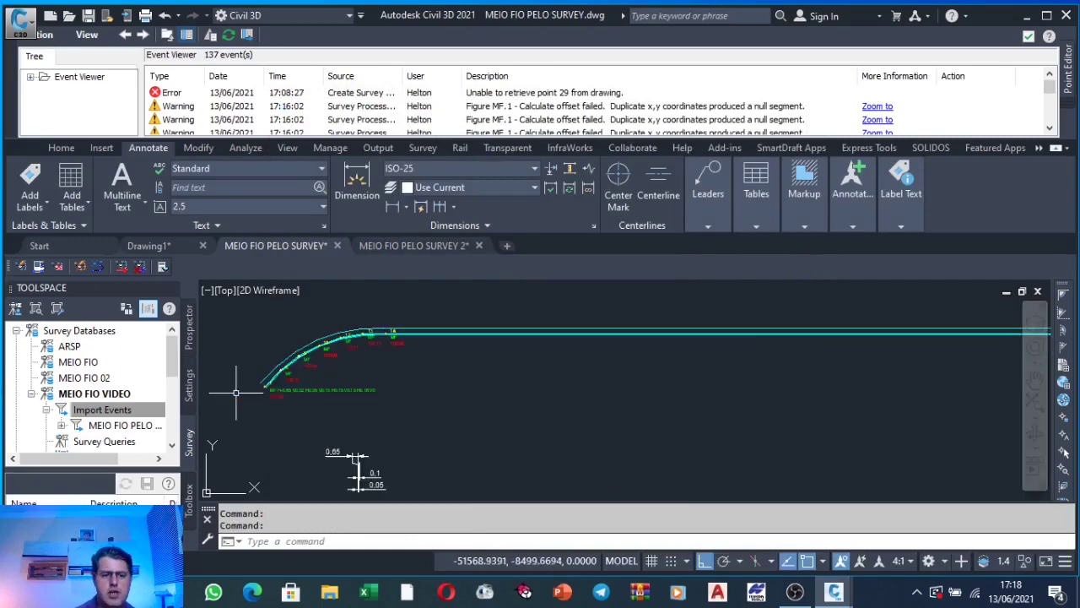
{"action": "scroll", "coordinate": [237, 393], "scroll_direction": "up", "scroll_amount": 3}
{"action": "scroll", "coordinate": [253, 422], "scroll_direction": "down", "scroll_amount": 2}
{"action": "scroll", "coordinate": [333, 385], "scroll_direction": "down", "scroll_amount": 1}
{"action": "scroll", "coordinate": [316, 406], "scroll_direction": "up", "scroll_amount": 4}
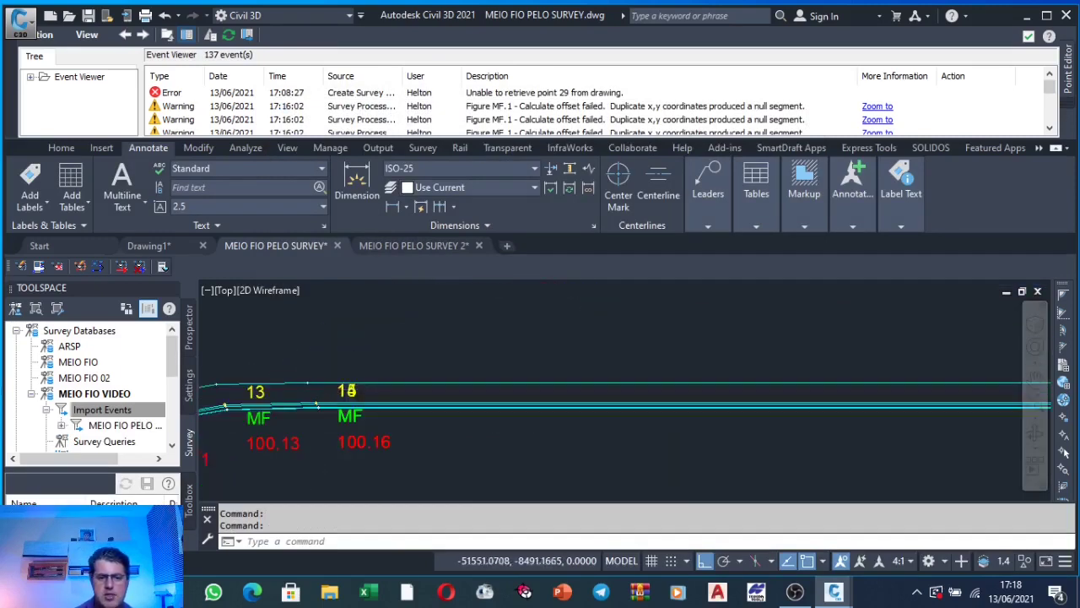
{"action": "scroll", "coordinate": [622, 337], "scroll_direction": "down", "scroll_amount": 3}
{"action": "scroll", "coordinate": [867, 357], "scroll_direction": "up", "scroll_amount": 3}
{"action": "scroll", "coordinate": [748, 394], "scroll_direction": "up", "scroll_amount": 2}
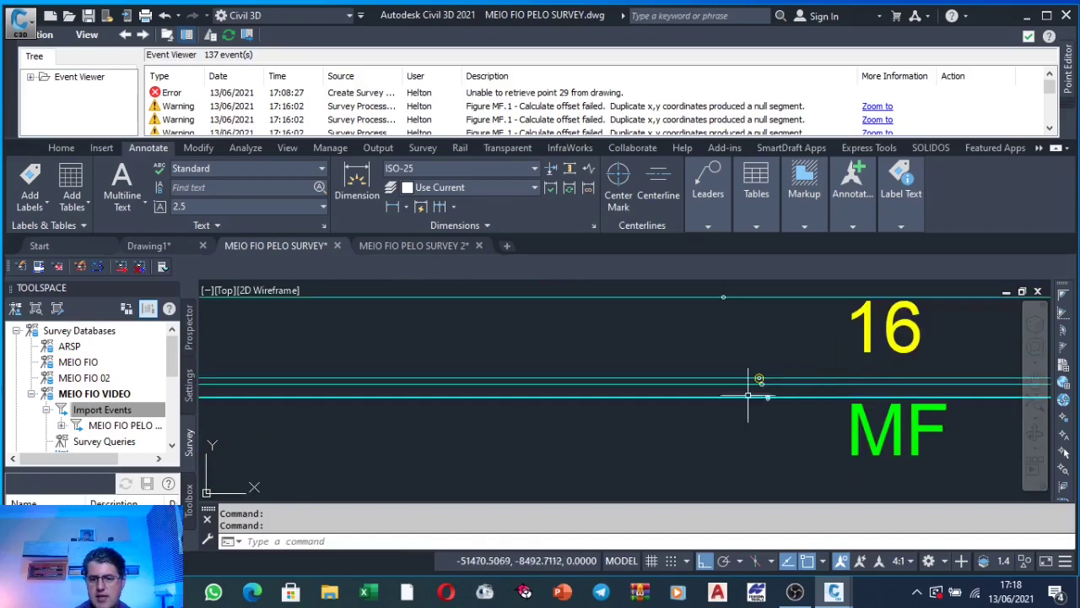
{"action": "scroll", "coordinate": [748, 394], "scroll_direction": "down", "scroll_amount": 2}
{"action": "scroll", "coordinate": [771, 393], "scroll_direction": "down", "scroll_amount": 2}
{"action": "scroll", "coordinate": [318, 393], "scroll_direction": "up", "scroll_amount": 1}
{"action": "scroll", "coordinate": [318, 392], "scroll_direction": "up", "scroll_amount": 1}
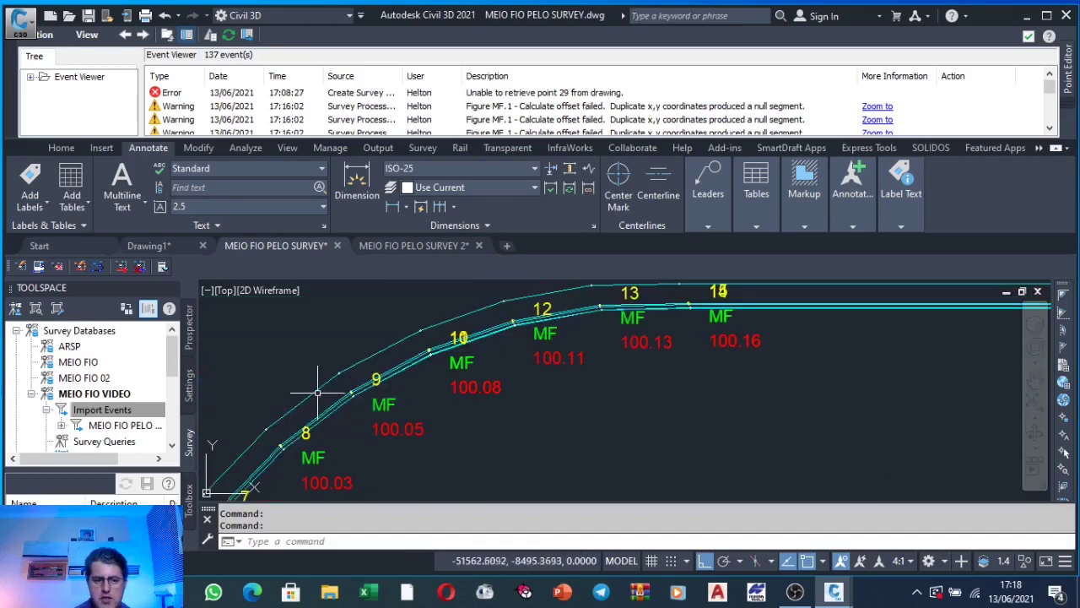
{"action": "scroll", "coordinate": [318, 392], "scroll_direction": "down", "scroll_amount": 2}
{"action": "scroll", "coordinate": [557, 338], "scroll_direction": "up", "scroll_amount": 1}
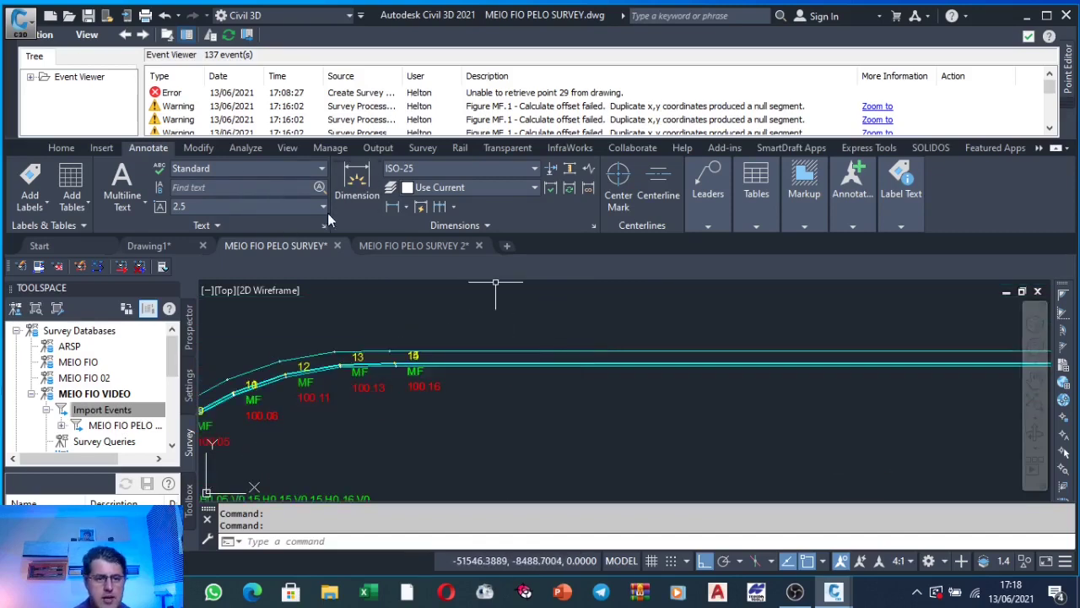
Step: Add a 0.6 linear dimension across the curb lines
{"action": "left_click", "coordinate": [358, 186]}
{"action": "scroll", "coordinate": [566, 317], "scroll_direction": "up", "scroll_amount": 3}
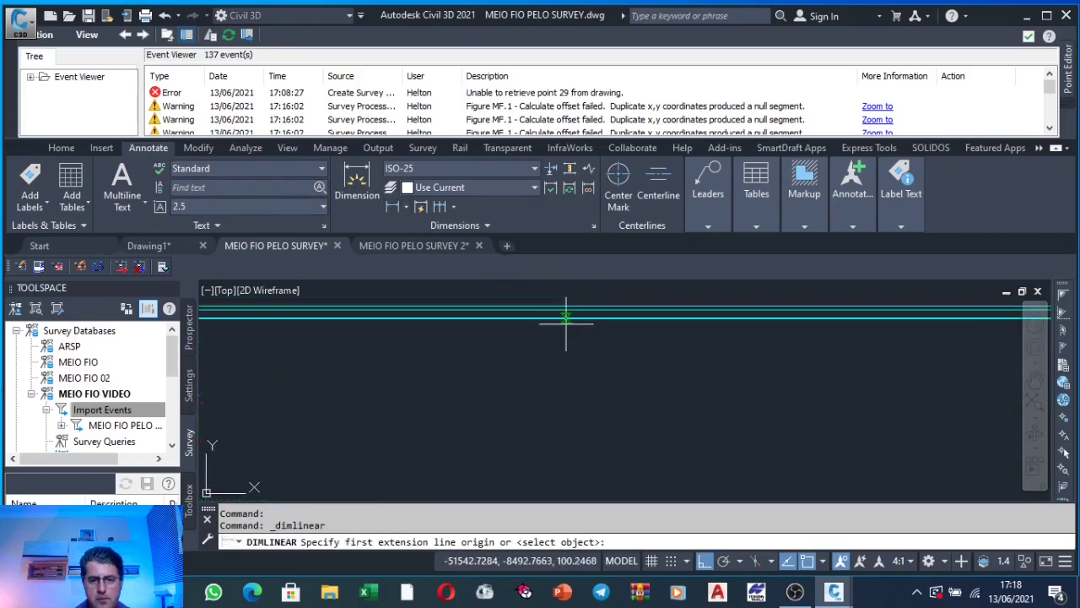
{"action": "scroll", "coordinate": [566, 317], "scroll_direction": "up", "scroll_amount": 2}
{"action": "scroll", "coordinate": [579, 304], "scroll_direction": "down", "scroll_amount": 1}
{"action": "left_click", "coordinate": [589, 356]}
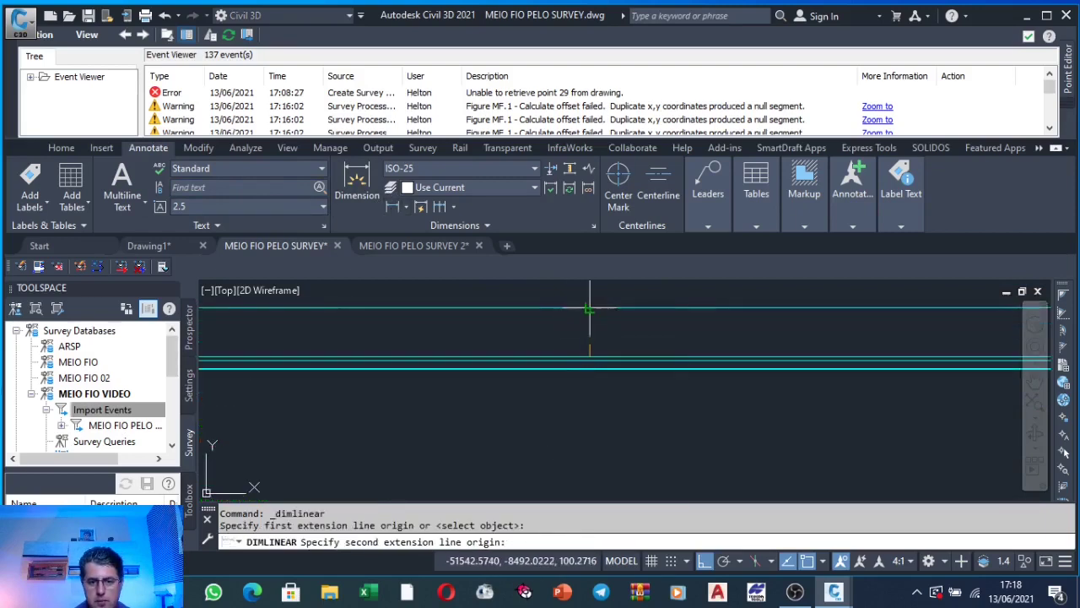
{"action": "left_click", "coordinate": [589, 309]}
{"action": "scroll", "coordinate": [574, 338], "scroll_direction": "down", "scroll_amount": 2}
{"action": "scroll", "coordinate": [565, 338], "scroll_direction": "down", "scroll_amount": 1}
{"action": "scroll", "coordinate": [563, 329], "scroll_direction": "up", "scroll_amount": 3}
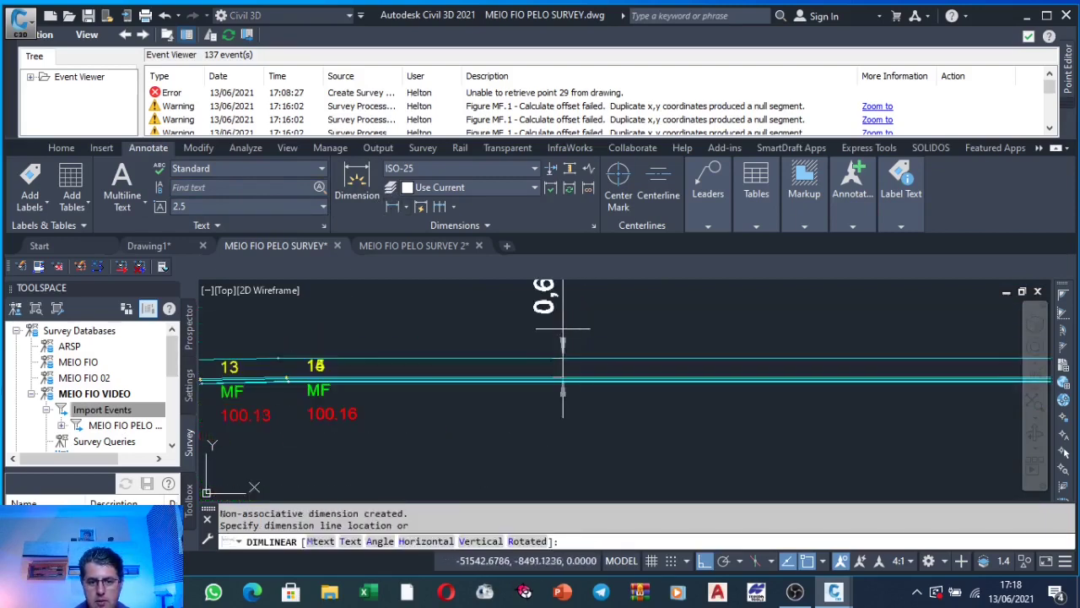
{"action": "left_click", "coordinate": [563, 331]}
{"action": "scroll", "coordinate": [574, 369], "scroll_direction": "down", "scroll_amount": 2}
{"action": "scroll", "coordinate": [599, 367], "scroll_direction": "up", "scroll_amount": 2}
{"action": "scroll", "coordinate": [583, 428], "scroll_direction": "up", "scroll_amount": 1}
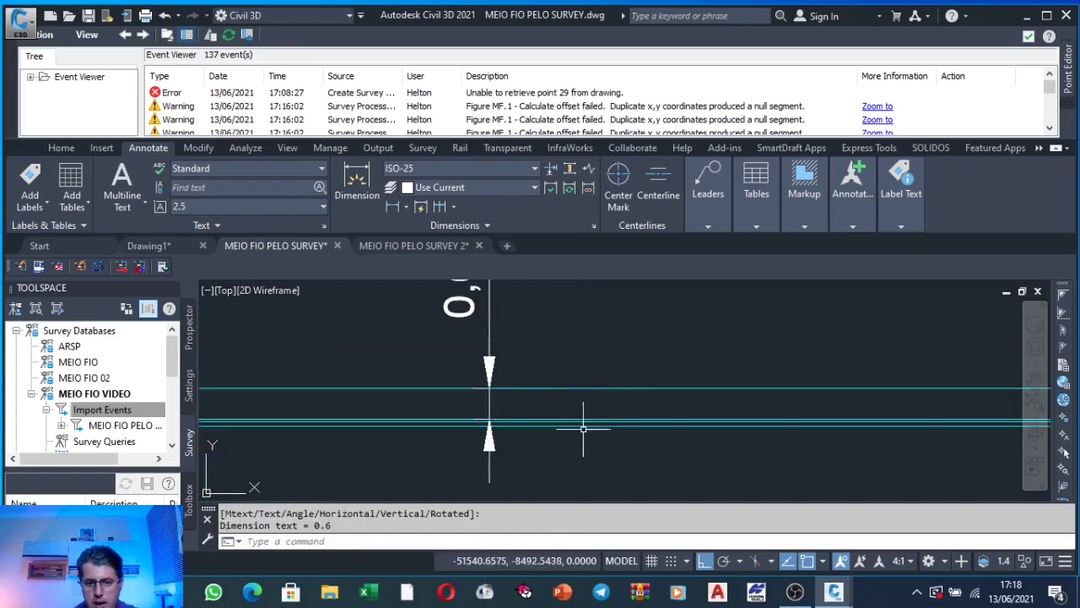
{"action": "scroll", "coordinate": [583, 429], "scroll_direction": "up", "scroll_amount": 1}
Step: Add two more linear dimensions, 0.05 and 0.09, between the curb offset lines
{"action": "key", "text": "Return"}
{"action": "scroll", "coordinate": [578, 408], "scroll_direction": "down", "scroll_amount": 1}
{"action": "left_click", "coordinate": [579, 407]}
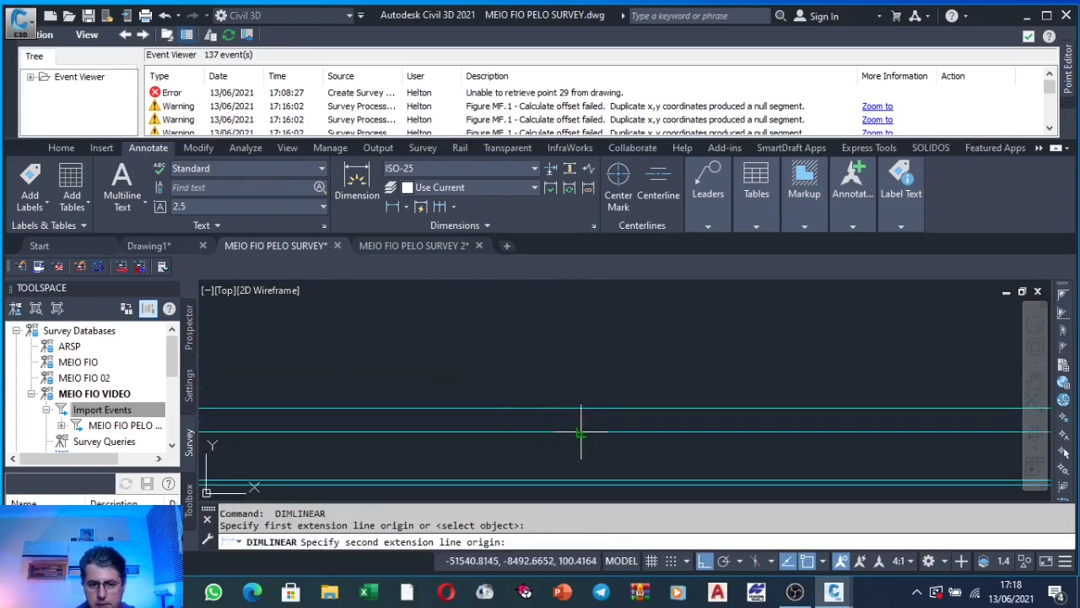
{"action": "left_click", "coordinate": [580, 432]}
{"action": "scroll", "coordinate": [581, 432], "scroll_direction": "up", "scroll_amount": 3}
{"action": "scroll", "coordinate": [578, 426], "scroll_direction": "down", "scroll_amount": 2}
{"action": "scroll", "coordinate": [576, 422], "scroll_direction": "down", "scroll_amount": 1}
{"action": "left_click", "coordinate": [567, 417]}
{"action": "scroll", "coordinate": [573, 417], "scroll_direction": "up", "scroll_amount": 1}
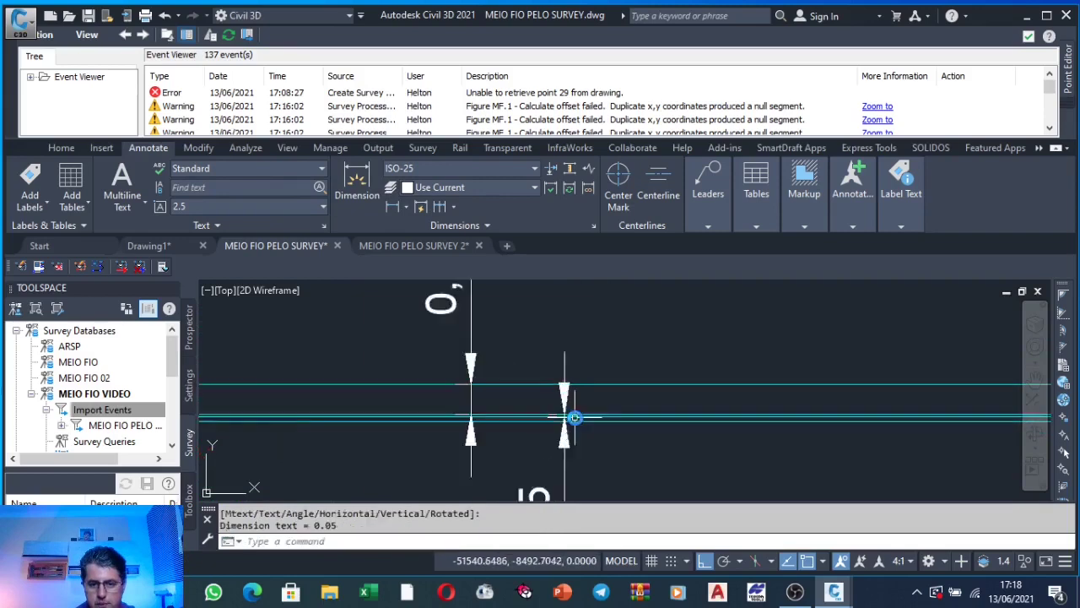
{"action": "scroll", "coordinate": [587, 413], "scroll_direction": "up", "scroll_amount": 2}
{"action": "key", "text": "Return"}
{"action": "left_click", "coordinate": [613, 462]}
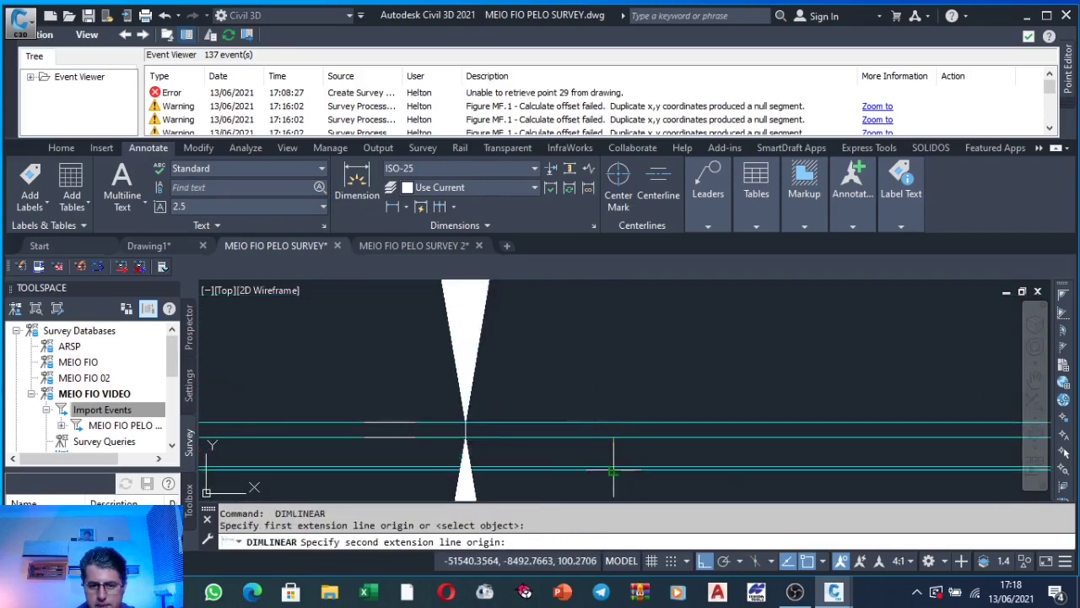
{"action": "left_click", "coordinate": [613, 436]}
{"action": "left_click", "coordinate": [595, 464]}
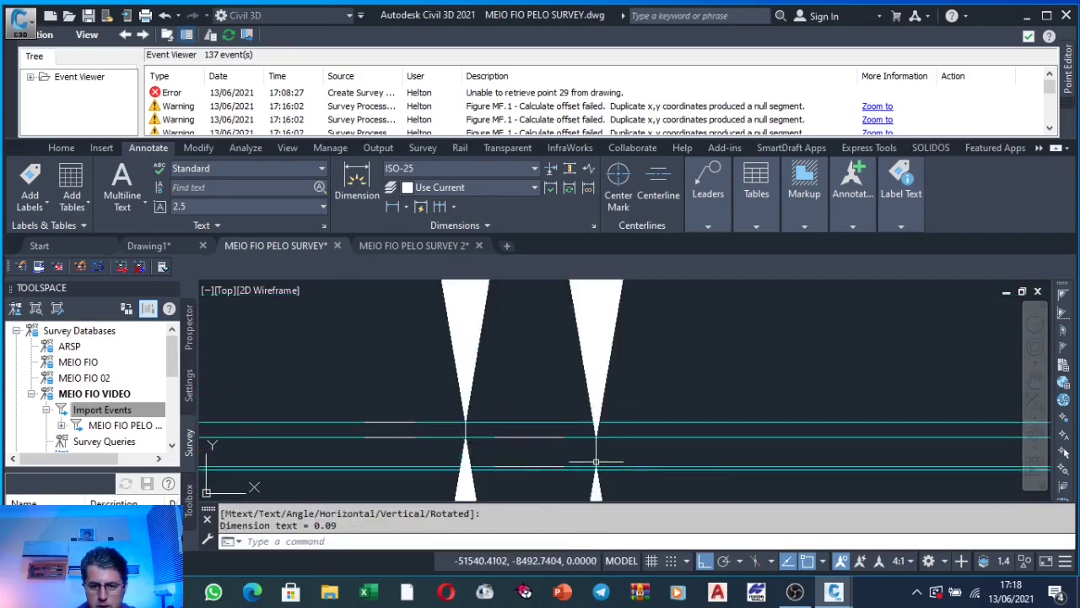
{"action": "scroll", "coordinate": [792, 469], "scroll_direction": "up", "scroll_amount": 1}
Step: Dimension the 0.01 offset at the straight end and zoom to check the labels
{"action": "key", "text": "Return"}
{"action": "left_click", "coordinate": [799, 462]}
{"action": "left_click", "coordinate": [800, 470]}
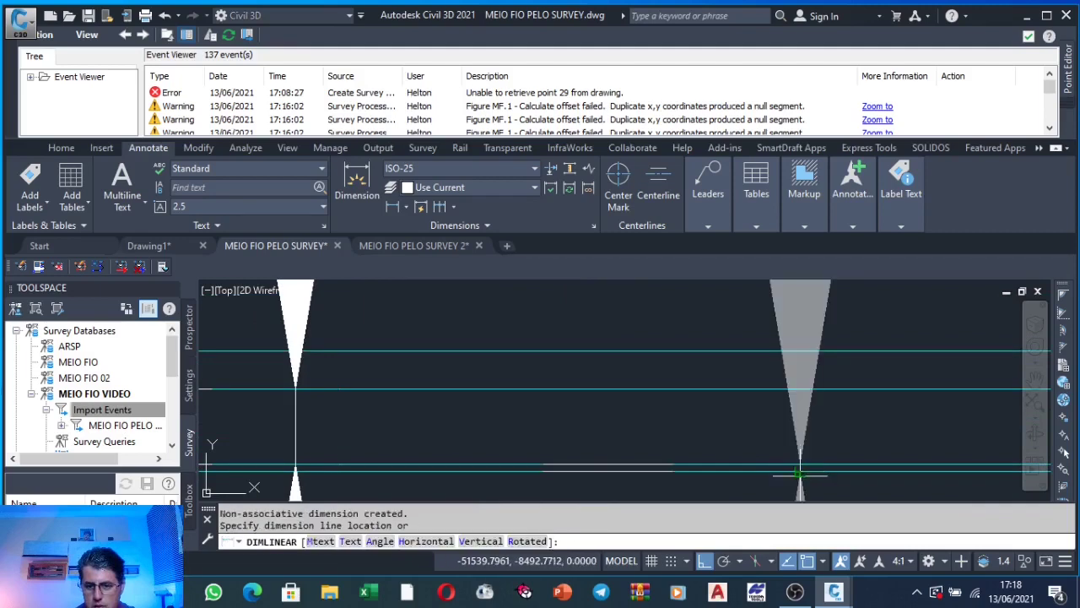
{"action": "left_click", "coordinate": [794, 478]}
{"action": "scroll", "coordinate": [794, 478], "scroll_direction": "down", "scroll_amount": 2}
{"action": "scroll", "coordinate": [759, 473], "scroll_direction": "down", "scroll_amount": 2}
{"action": "scroll", "coordinate": [760, 468], "scroll_direction": "down", "scroll_amount": 1}
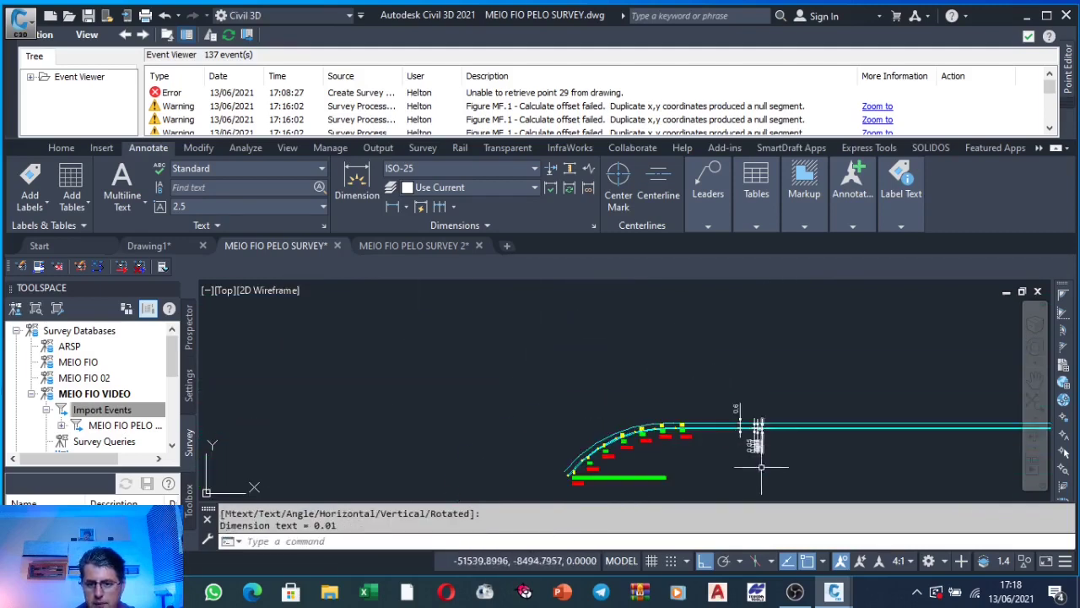
{"action": "scroll", "coordinate": [743, 408], "scroll_direction": "up", "scroll_amount": 2}
{"action": "scroll", "coordinate": [742, 407], "scroll_direction": "down", "scroll_amount": 2}
{"action": "scroll", "coordinate": [743, 408], "scroll_direction": "up", "scroll_amount": 2}
{"action": "scroll", "coordinate": [675, 401], "scroll_direction": "down", "scroll_amount": 3}
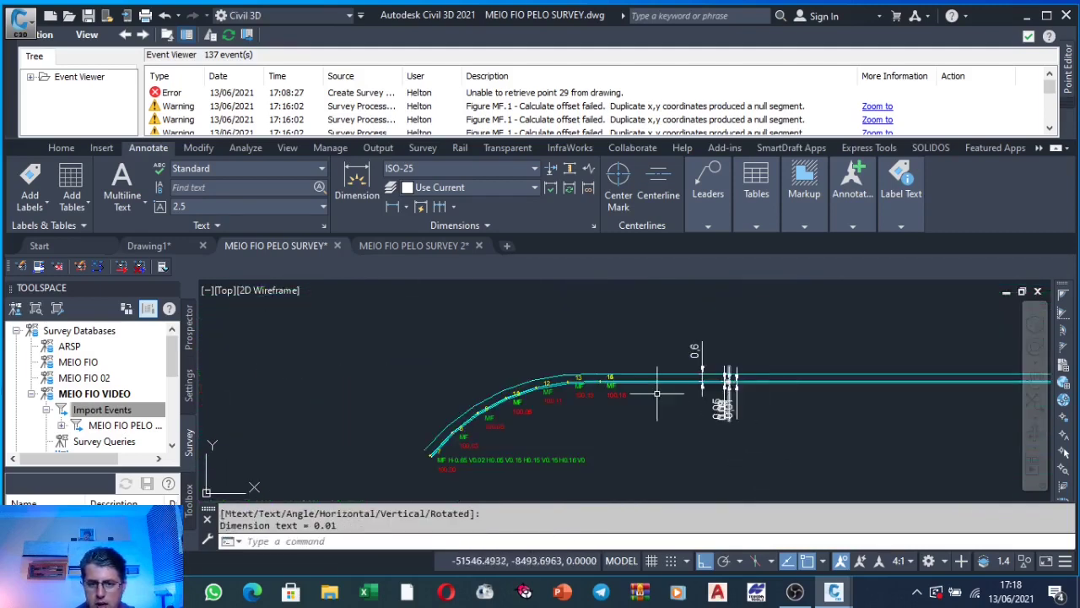
{"action": "scroll", "coordinate": [654, 397], "scroll_direction": "up", "scroll_amount": 1}
{"action": "scroll", "coordinate": [591, 401], "scroll_direction": "down", "scroll_amount": 1}
{"action": "scroll", "coordinate": [506, 409], "scroll_direction": "down", "scroll_amount": 1}
{"action": "scroll", "coordinate": [362, 422], "scroll_direction": "up", "scroll_amount": 3}
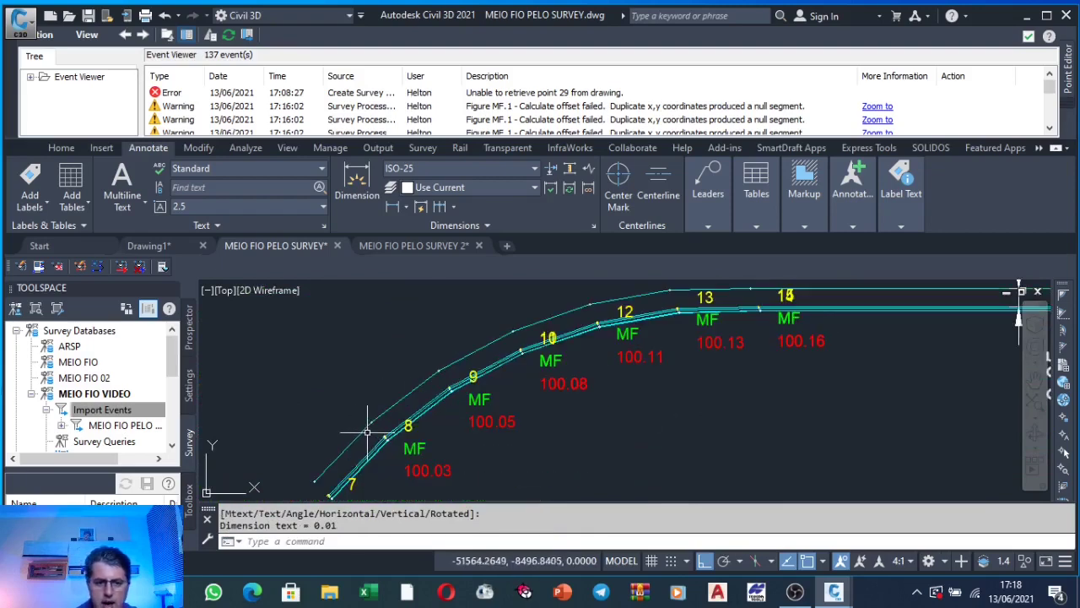
{"action": "scroll", "coordinate": [395, 409], "scroll_direction": "down", "scroll_amount": 2}
{"action": "scroll", "coordinate": [371, 426], "scroll_direction": "up", "scroll_amount": 2}
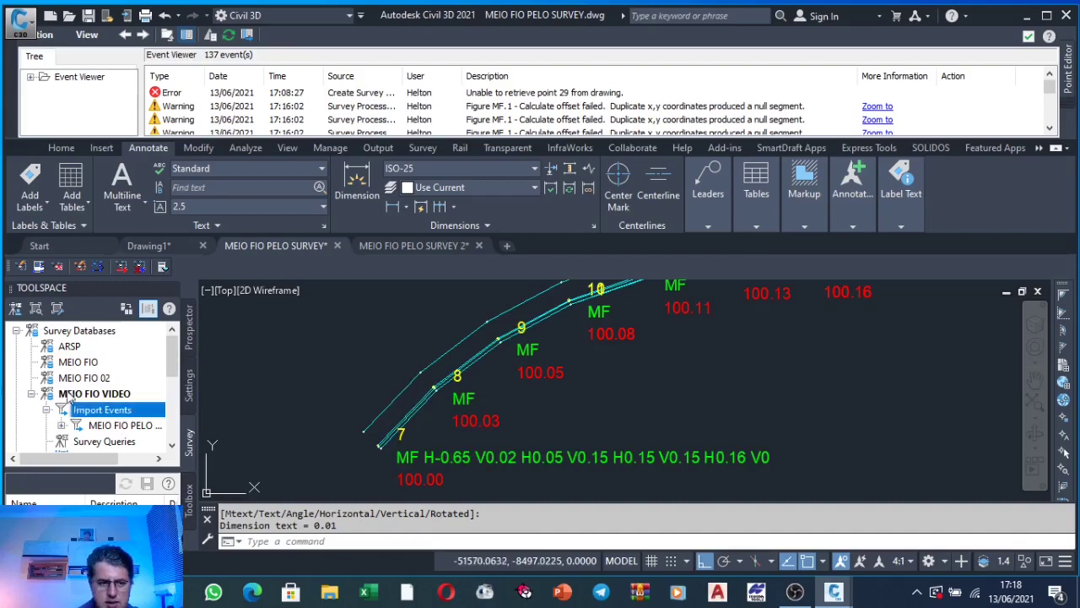
Step: Expand the MEIO FIO PELO import event under MEIO FIO VIDEO and bring up the Figures context menu
{"action": "right_click", "coordinate": [116, 412]}
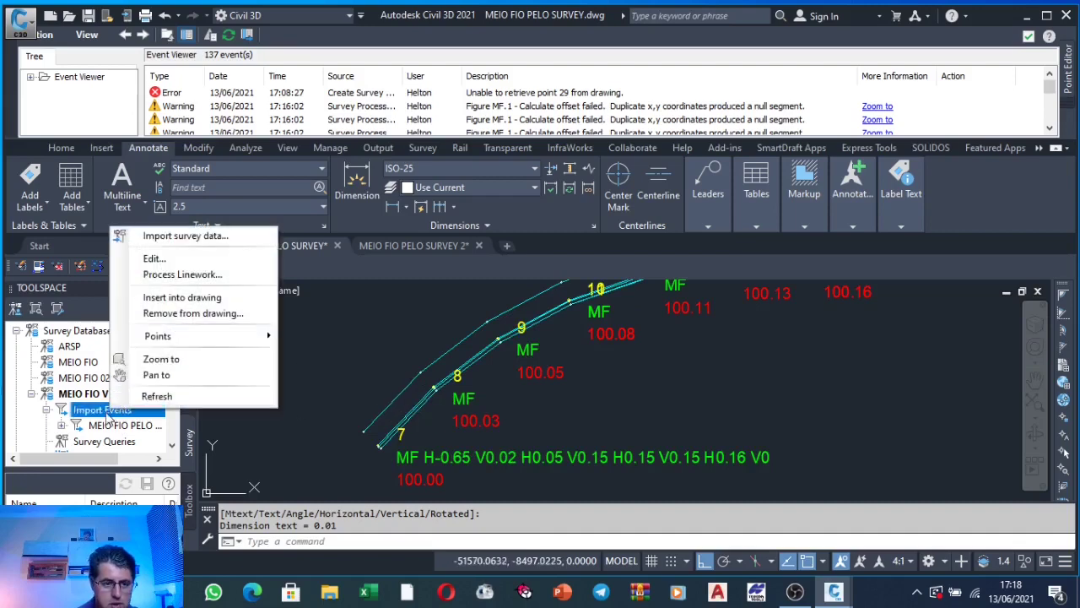
{"action": "left_click", "coordinate": [110, 424]}
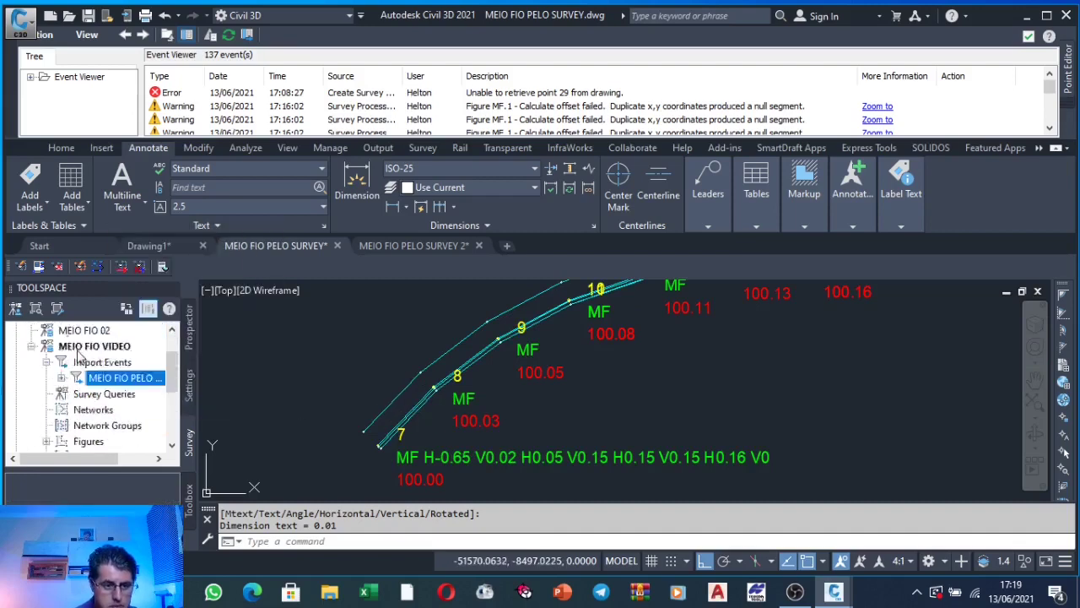
{"action": "scroll", "coordinate": [64, 428], "scroll_direction": "down", "scroll_amount": 1}
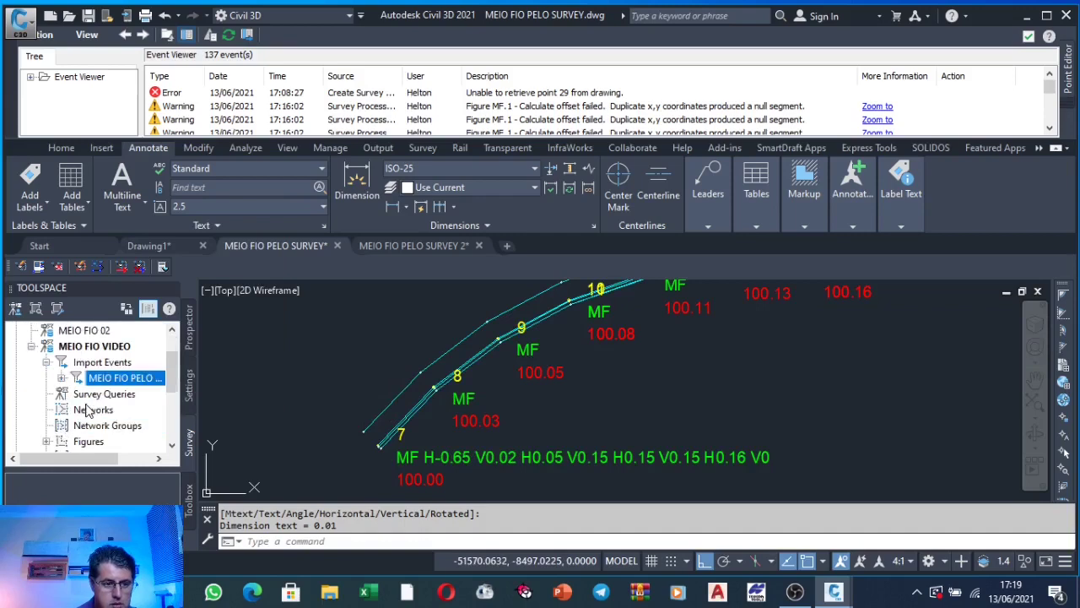
{"action": "right_click", "coordinate": [100, 384]}
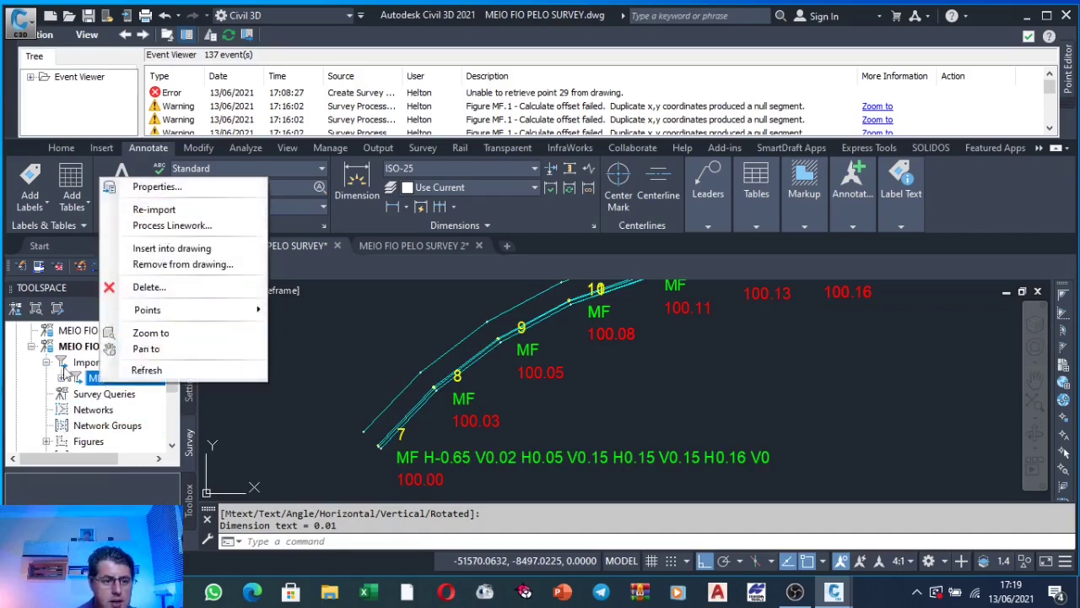
{"action": "left_click", "coordinate": [62, 379]}
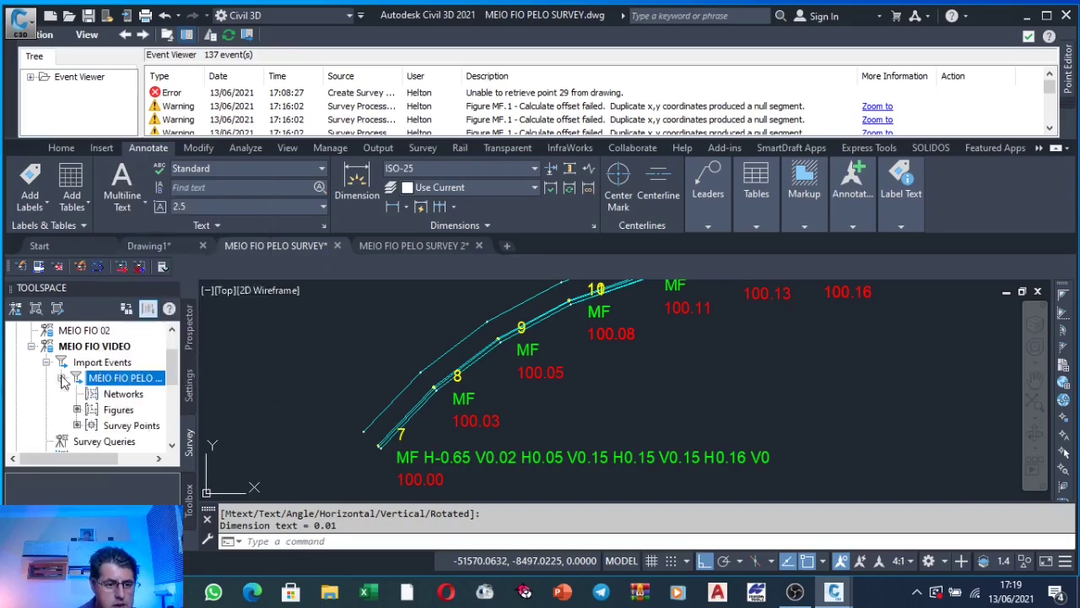
{"action": "right_click", "coordinate": [106, 411]}
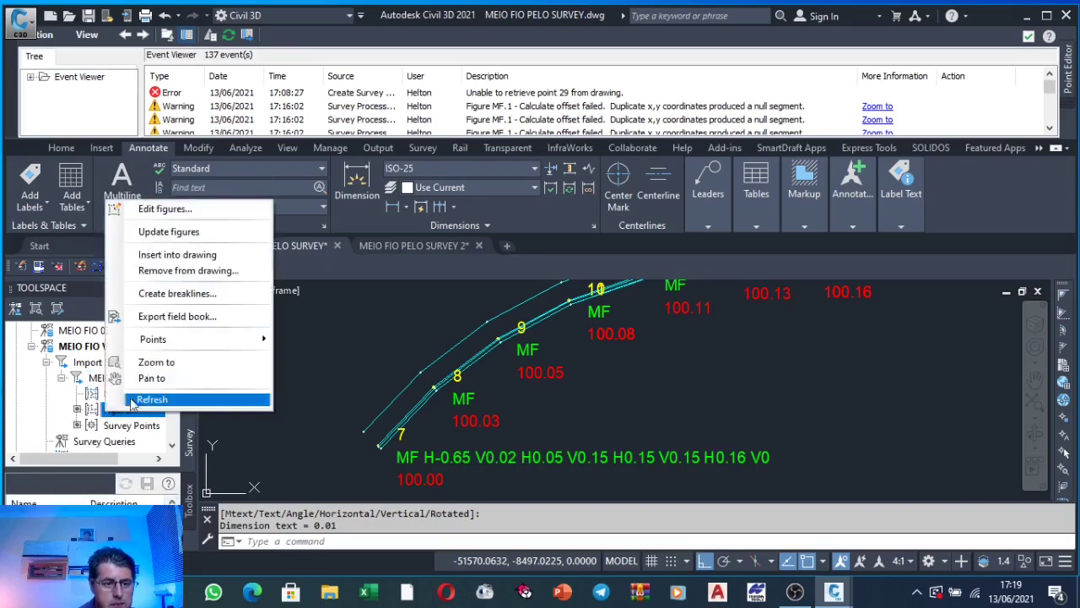
Step: Start creating breaklines from the figures with a new surface named MEIO FIO
{"action": "left_click", "coordinate": [160, 295]}
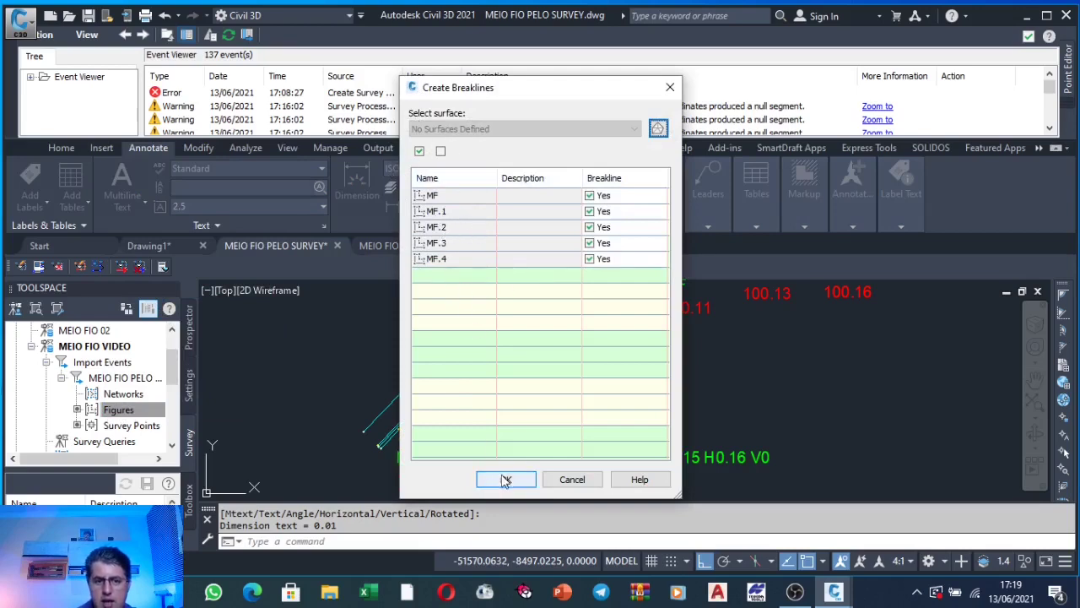
{"action": "left_click", "coordinate": [658, 127]}
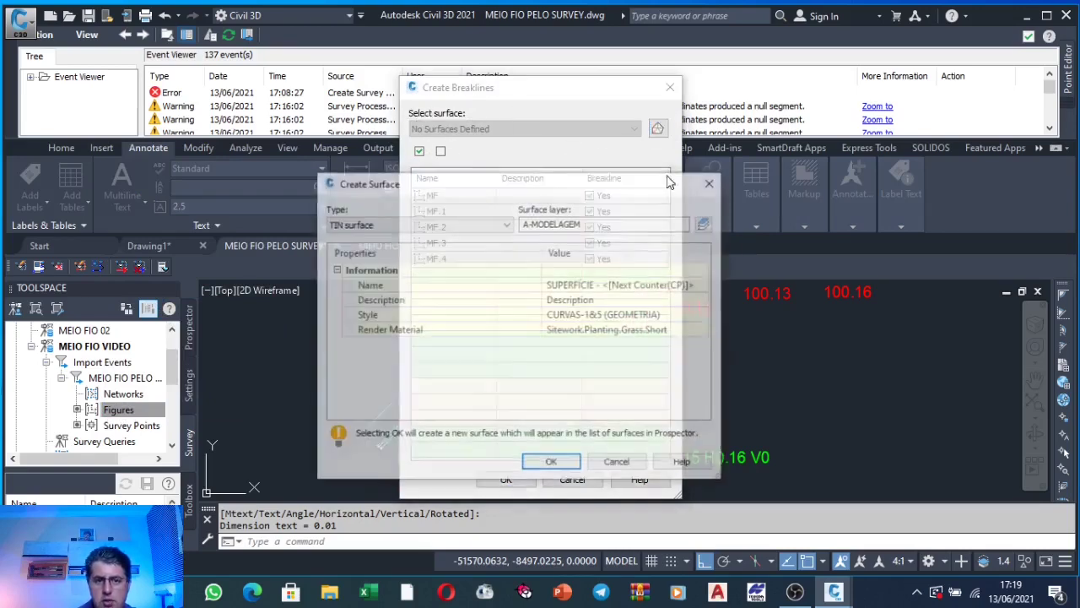
{"action": "left_click", "coordinate": [605, 283]}
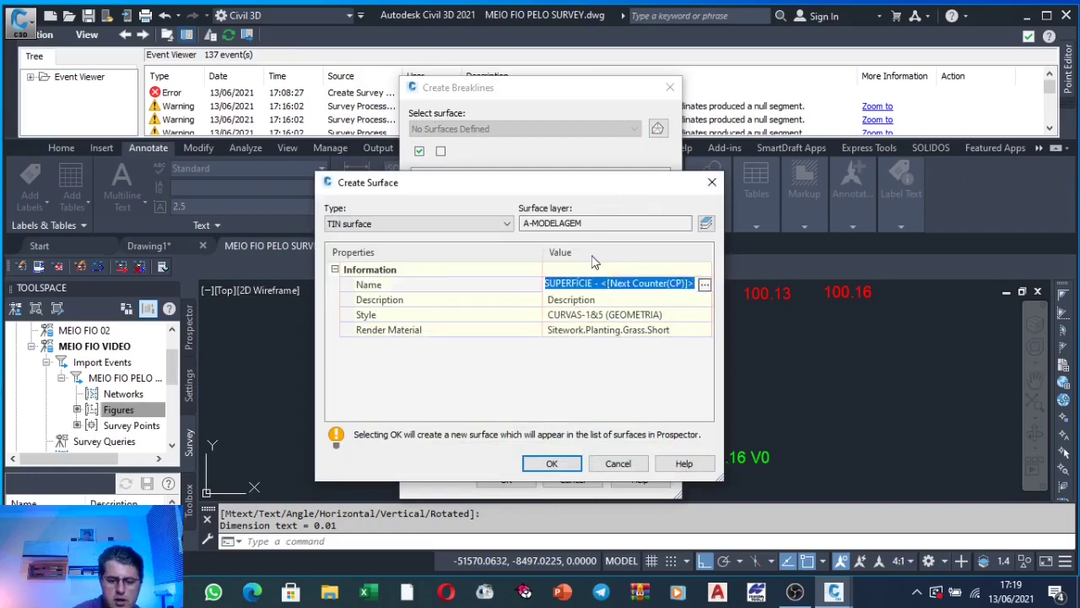
{"action": "type", "text": "MEIO FIO"}
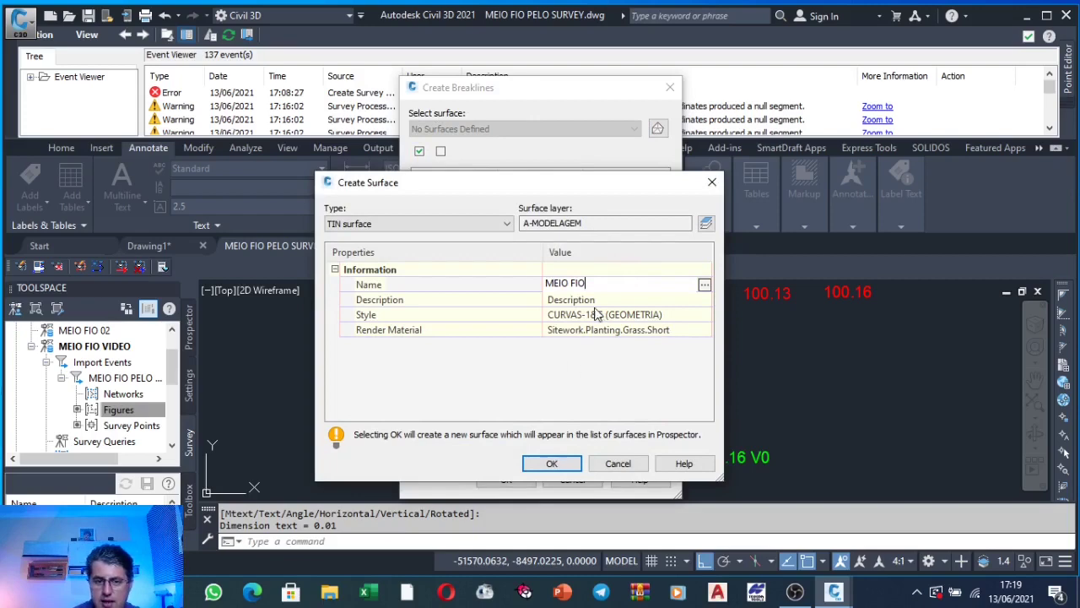
Step: Set the new surface's style to TRI_PTO_BRD
{"action": "left_click", "coordinate": [688, 315]}
{"action": "left_click", "coordinate": [703, 314]}
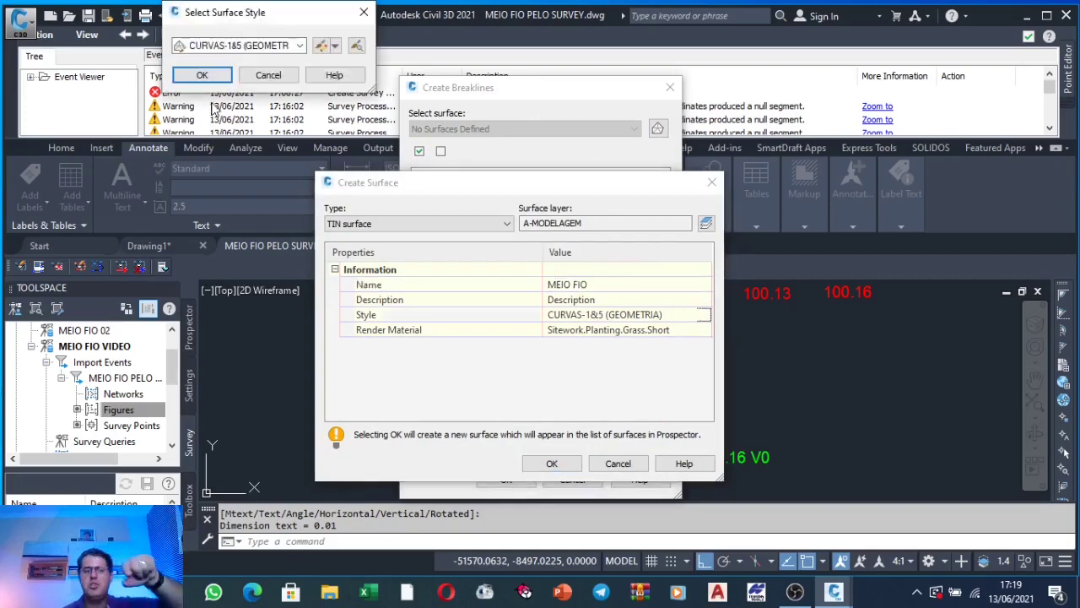
{"action": "left_click", "coordinate": [278, 45]}
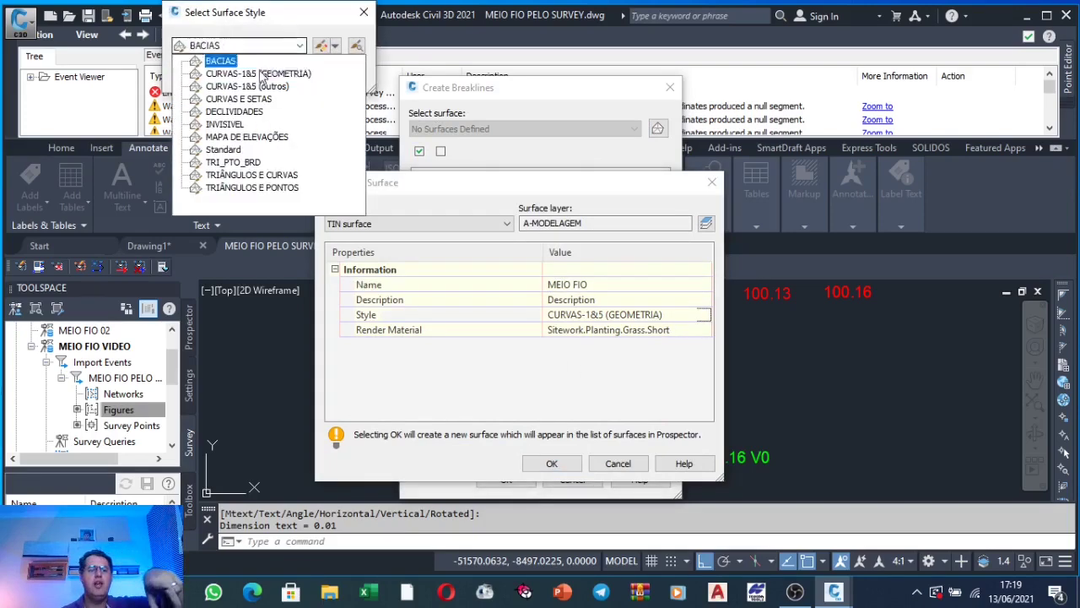
{"action": "left_click", "coordinate": [233, 162]}
{"action": "left_click", "coordinate": [210, 74]}
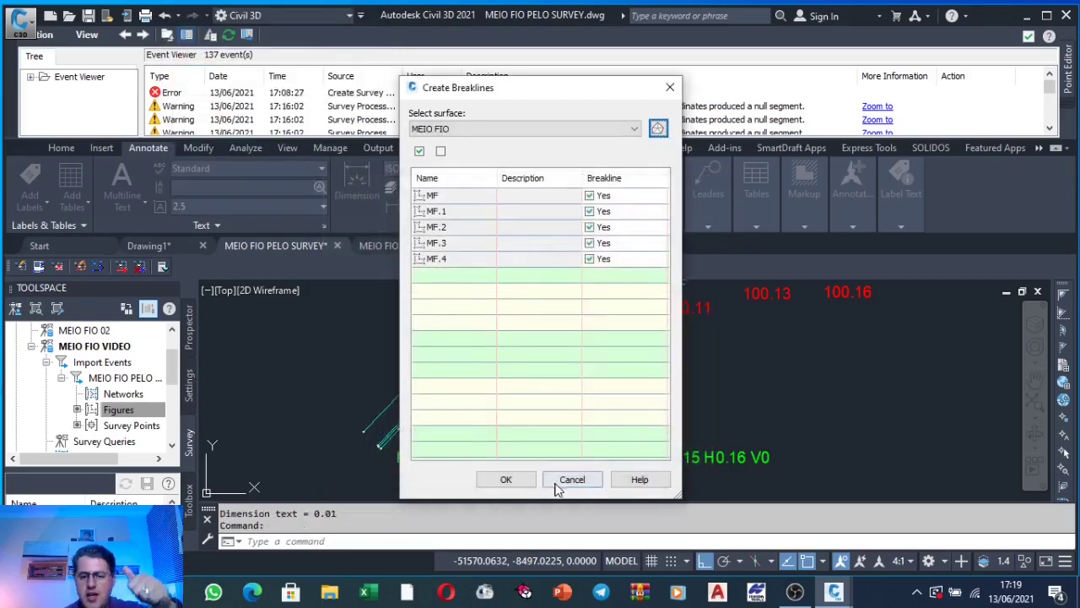
Step: Confirm the surface and add figures MF through MF.4 as its breaklines
{"action": "left_click", "coordinate": [508, 480]}
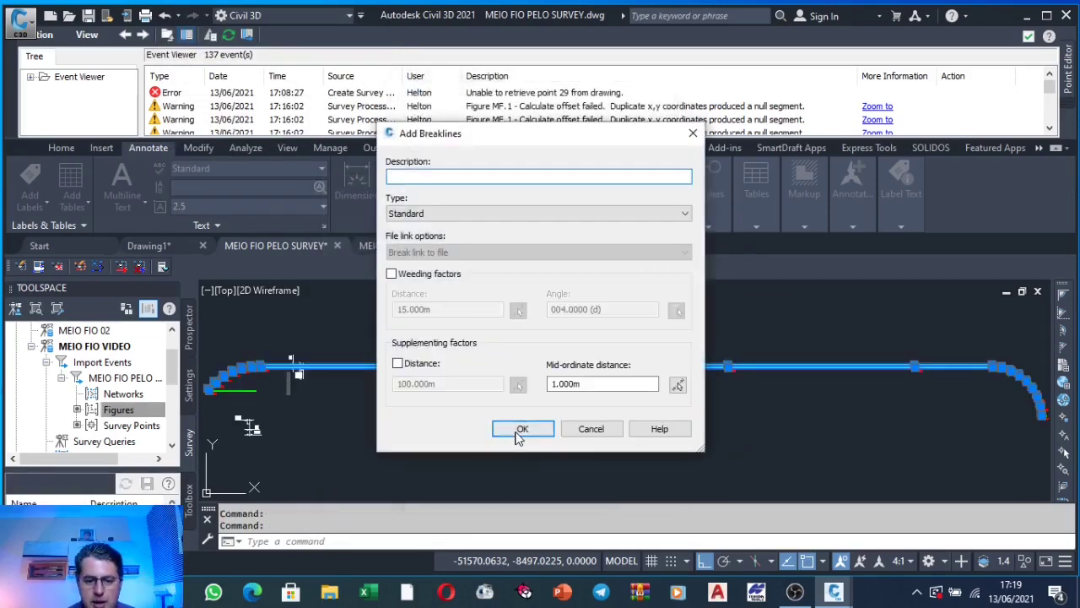
{"action": "left_click", "coordinate": [523, 429]}
{"action": "scroll", "coordinate": [297, 371], "scroll_direction": "up", "scroll_amount": 3}
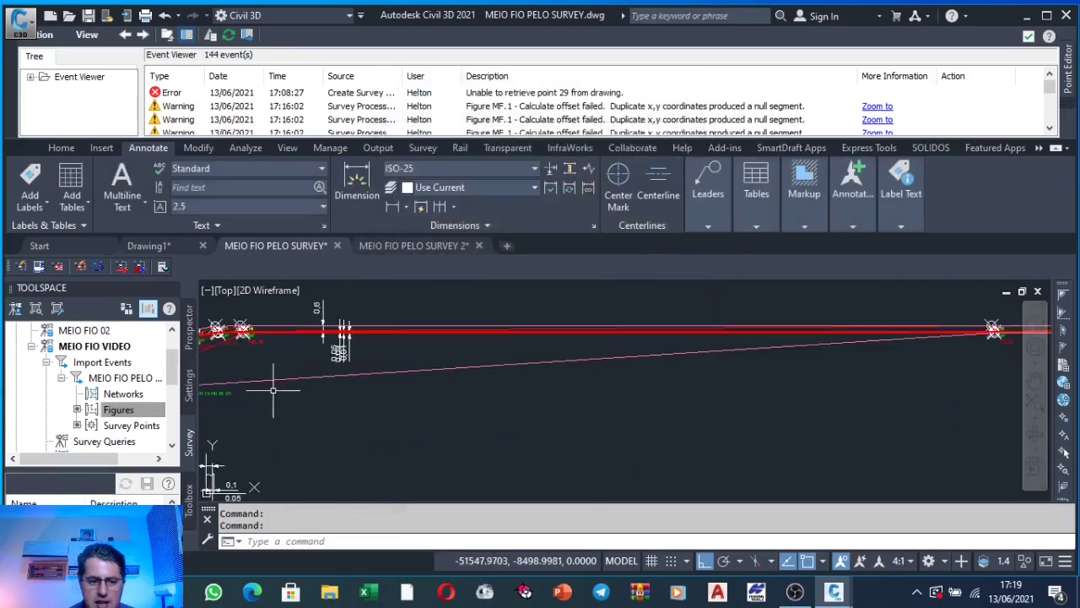
{"action": "left_click", "coordinate": [288, 377]}
{"action": "scroll", "coordinate": [591, 388], "scroll_direction": "down", "scroll_amount": 3}
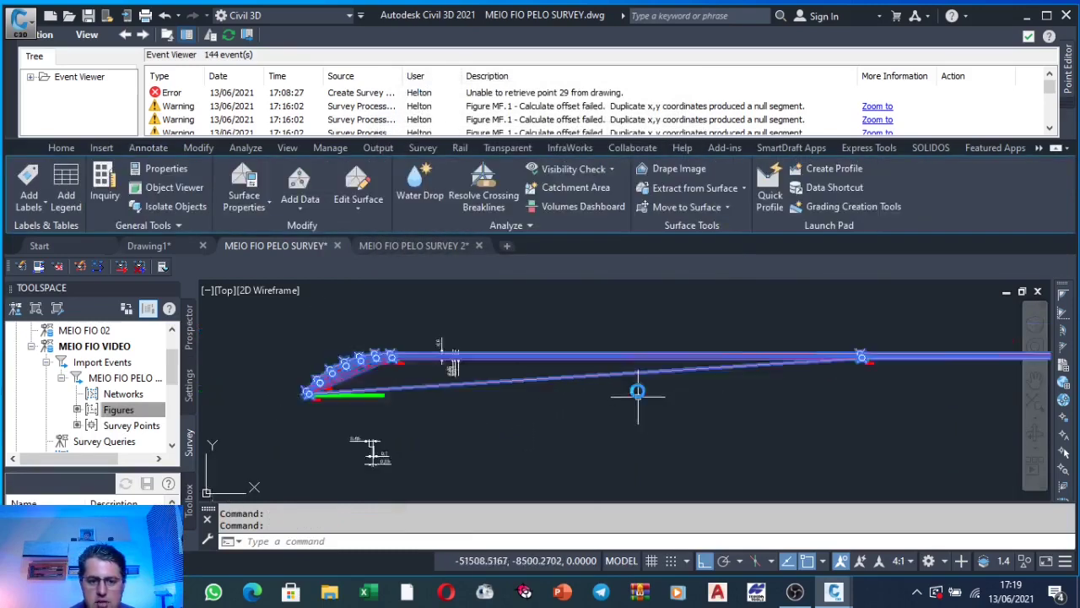
Step: Open the MEIO FIO surface in the 3D Object Viewer in an isometric, tilted view
{"action": "right_click", "coordinate": [533, 406]}
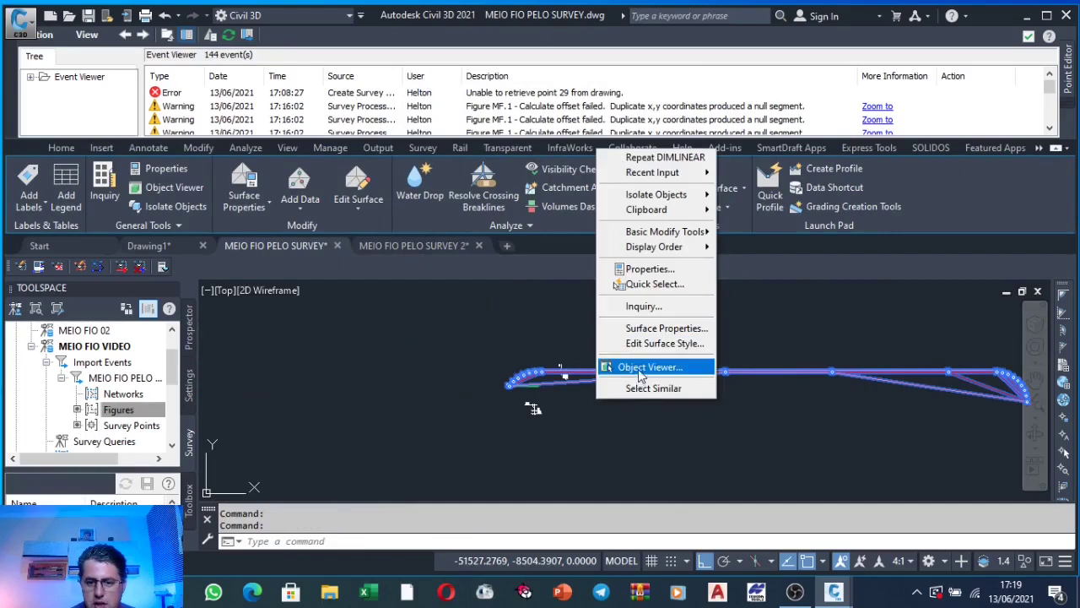
{"action": "left_click", "coordinate": [643, 367]}
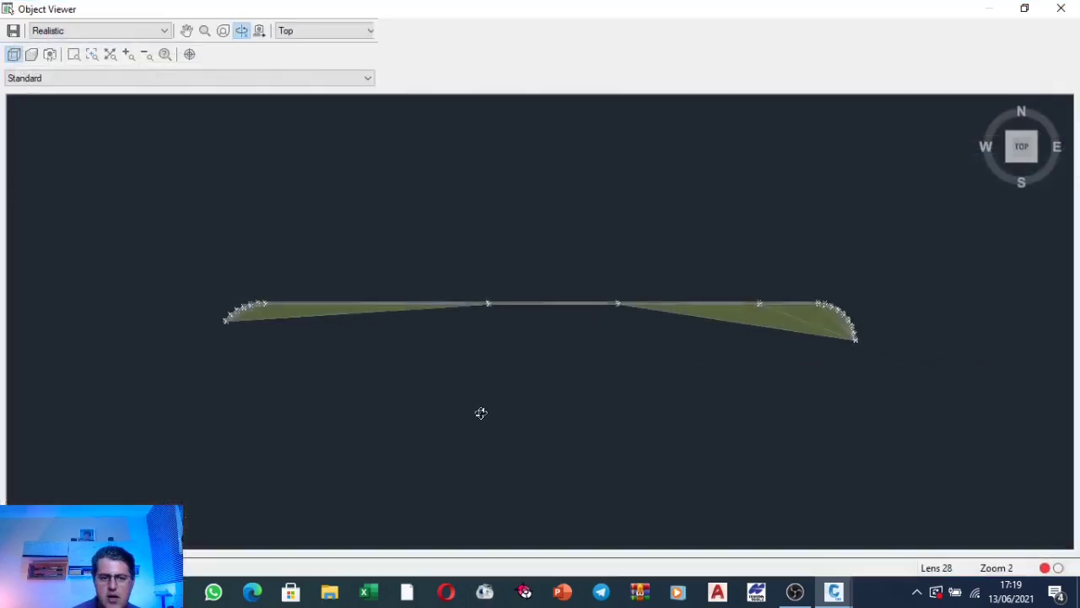
{"action": "mouse_move", "coordinate": [481, 413]}
{"action": "left_mouse_down"}
{"action": "mouse_move", "coordinate": [484, 287]}
{"action": "mouse_move", "coordinate": [419, 318]}
{"action": "mouse_move", "coordinate": [714, 345]}
{"action": "mouse_move", "coordinate": [658, 326]}
{"action": "mouse_move", "coordinate": [670, 357]}
{"action": "mouse_move", "coordinate": [703, 337]}
{"action": "mouse_move", "coordinate": [465, 301]}
{"action": "mouse_move", "coordinate": [518, 346]}
{"action": "mouse_move", "coordinate": [576, 323]}
{"action": "mouse_move", "coordinate": [557, 336]}
{"action": "mouse_move", "coordinate": [569, 355]}
{"action": "mouse_move", "coordinate": [583, 315]}
{"action": "mouse_move", "coordinate": [634, 261]}
{"action": "mouse_move", "coordinate": [654, 296]}
{"action": "mouse_move", "coordinate": [579, 234]}
{"action": "mouse_move", "coordinate": [591, 299]}
{"action": "mouse_move", "coordinate": [776, 295]}
{"action": "mouse_move", "coordinate": [658, 284]}
{"action": "mouse_move", "coordinate": [538, 338]}
{"action": "left_mouse_up"}
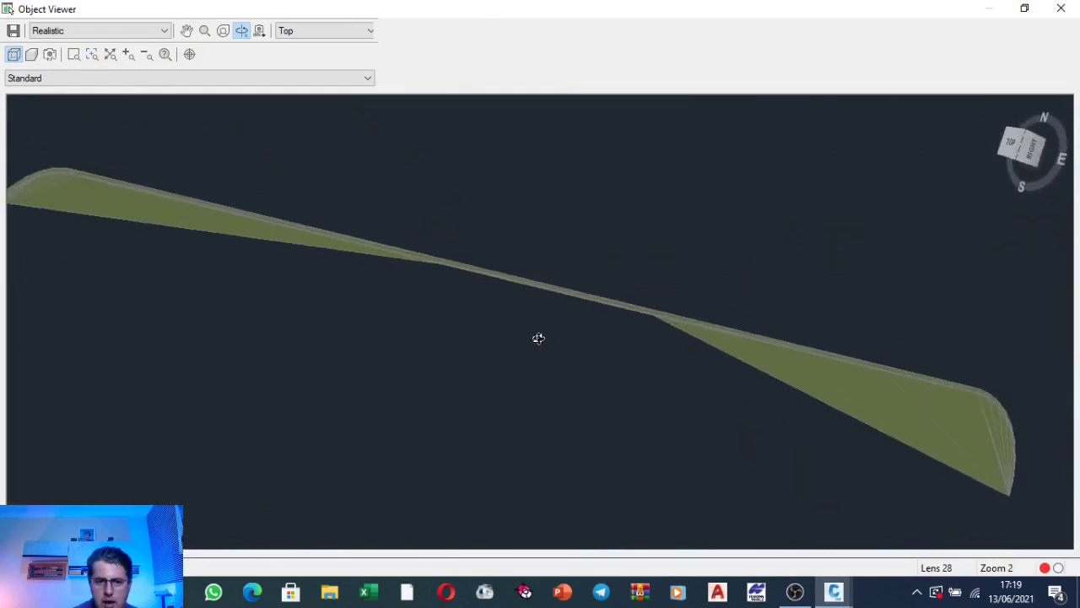
{"action": "left_click", "coordinate": [1016, 158]}
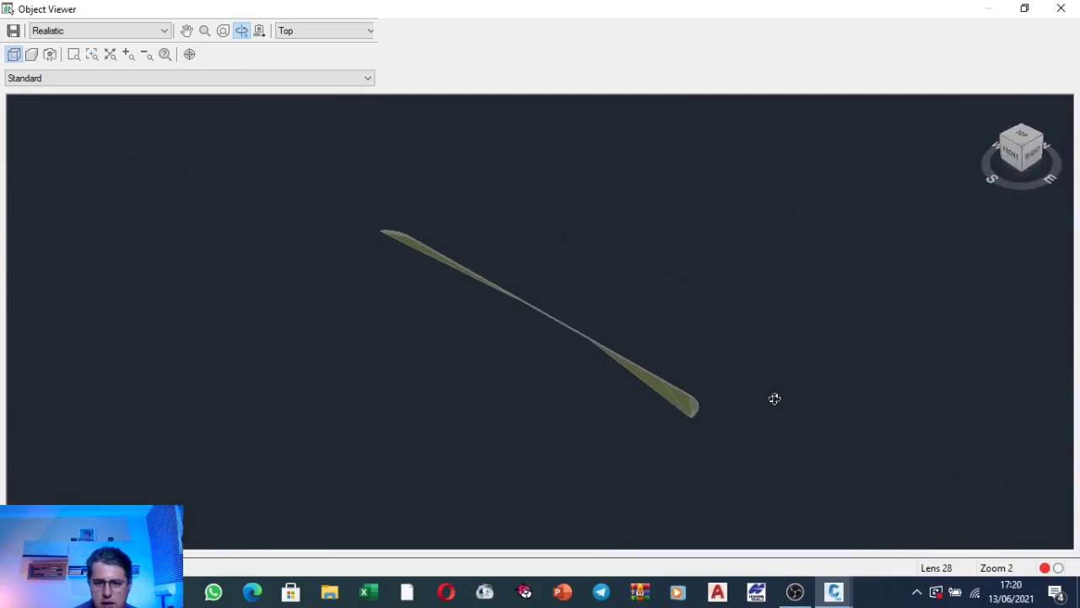
{"action": "middle_click", "coordinate": [751, 414]}
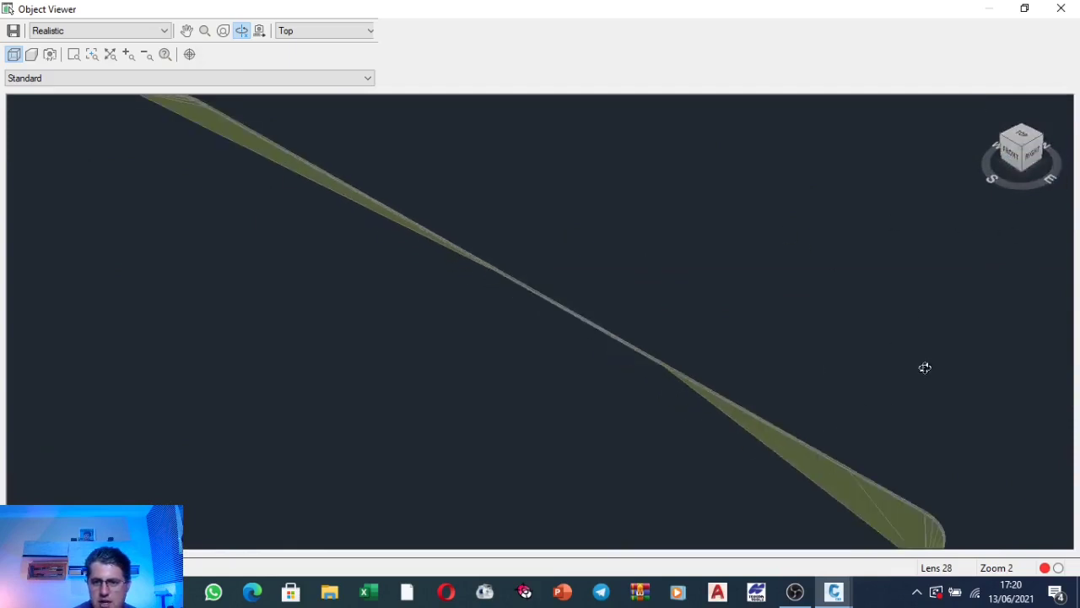
{"action": "middle_click_drag", "start_coordinate": [960, 381], "coordinate": [504, 227]}
{"action": "mouse_move", "coordinate": [504, 227]}
{"action": "left_mouse_down"}
{"action": "mouse_move", "coordinate": [487, 402]}
{"action": "mouse_move", "coordinate": [419, 422]}
{"action": "mouse_move", "coordinate": [550, 323]}
{"action": "mouse_move", "coordinate": [531, 388]}
{"action": "mouse_move", "coordinate": [358, 436]}
{"action": "mouse_move", "coordinate": [731, 330]}
{"action": "mouse_move", "coordinate": [659, 366]}
{"action": "mouse_move", "coordinate": [677, 368]}
{"action": "mouse_move", "coordinate": [672, 377]}
{"action": "left_mouse_up"}
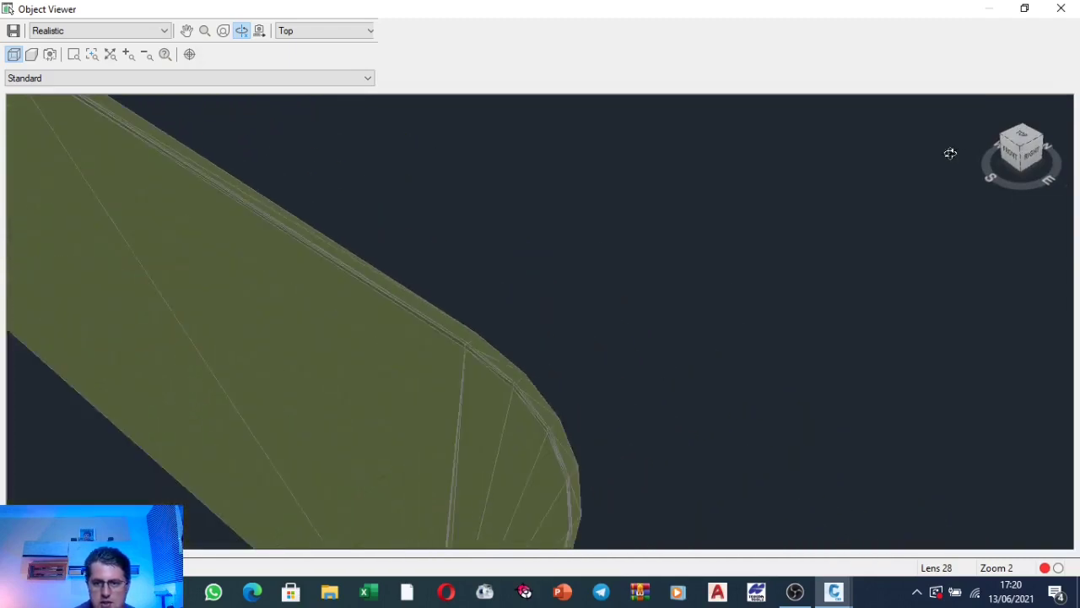
Step: View the curb strip from the back side, then from isometric and another orbit angle
{"action": "left_click", "coordinate": [1046, 137]}
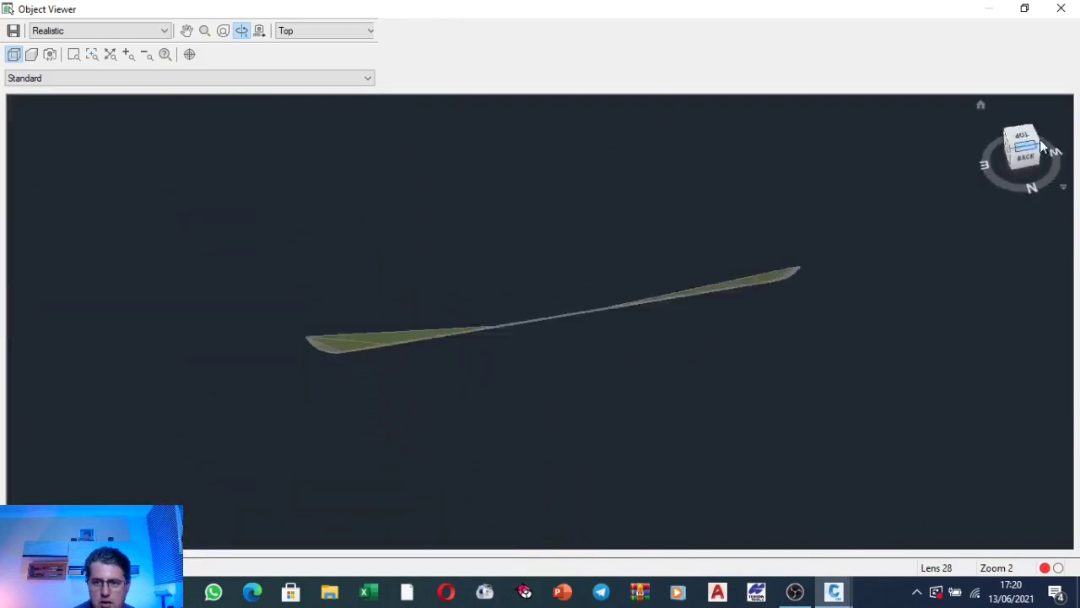
{"action": "scroll", "coordinate": [333, 357], "scroll_direction": "up", "scroll_amount": 3}
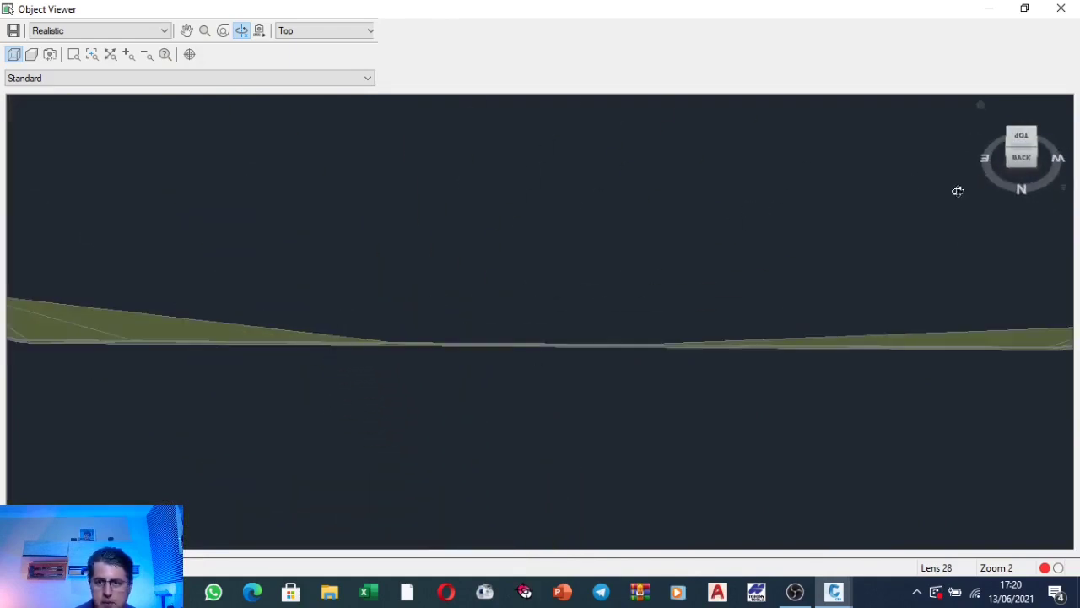
{"action": "left_click", "coordinate": [1006, 146]}
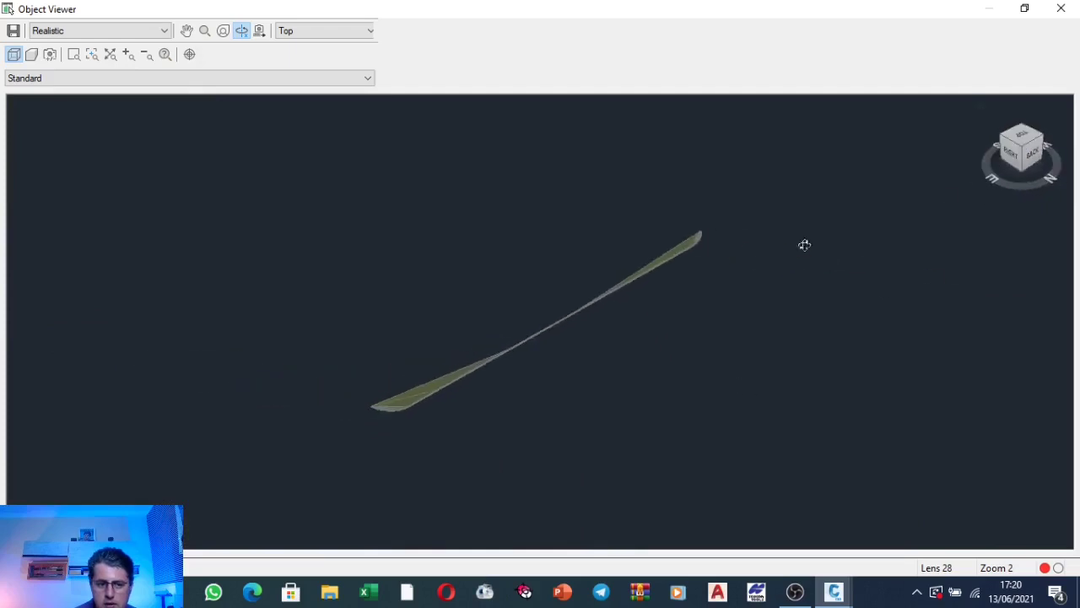
{"action": "scroll", "coordinate": [388, 420], "scroll_direction": "up", "scroll_amount": 3}
{"action": "left_click_drag", "start_coordinate": [543, 202], "coordinate": [523, 368]}
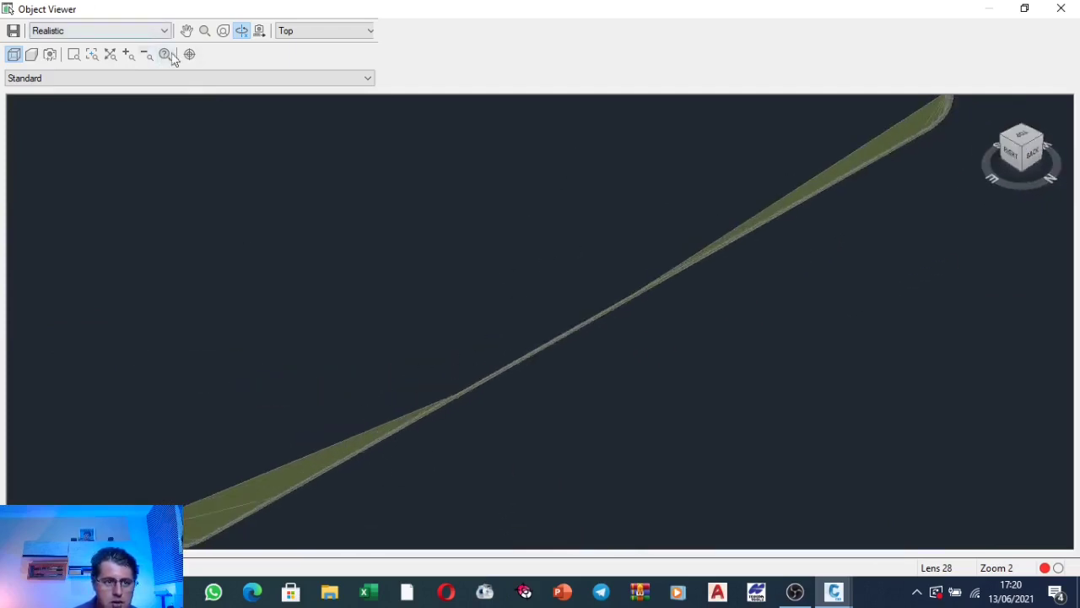
Step: Switch to Pan mode and zoom in on the surface edges
{"action": "left_click", "coordinate": [187, 30]}
{"action": "scroll", "coordinate": [249, 409], "scroll_direction": "up", "scroll_amount": 2}
{"action": "scroll", "coordinate": [292, 482], "scroll_direction": "up", "scroll_amount": 3}
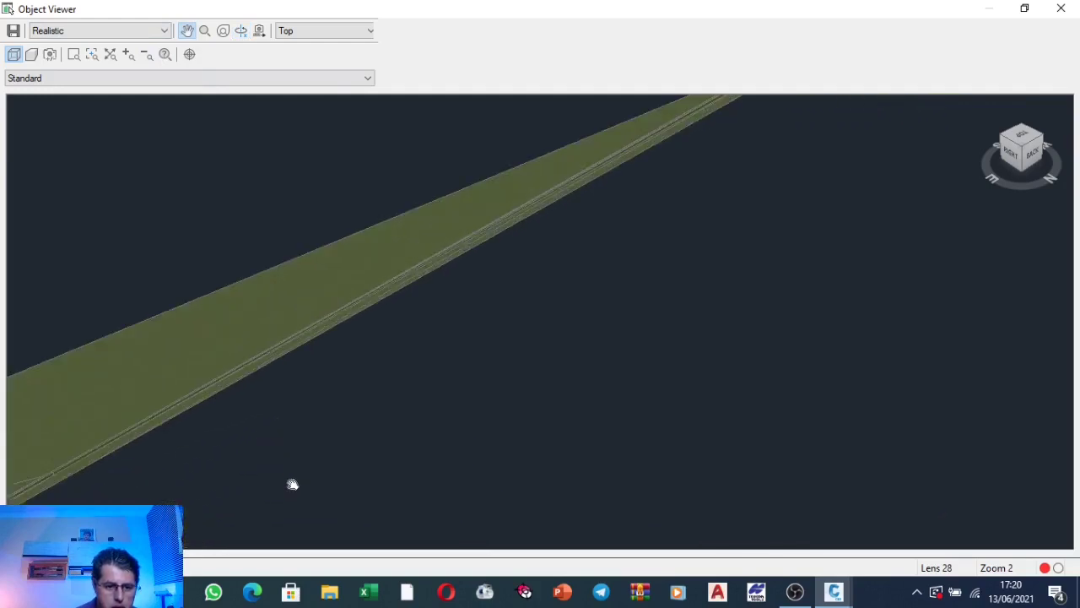
{"action": "scroll", "coordinate": [523, 260], "scroll_direction": "up", "scroll_amount": 1}
{"action": "scroll", "coordinate": [217, 449], "scroll_direction": "up", "scroll_amount": 2}
{"action": "scroll", "coordinate": [475, 357], "scroll_direction": "down", "scroll_amount": 1}
{"action": "scroll", "coordinate": [393, 369], "scroll_direction": "up", "scroll_amount": 3}
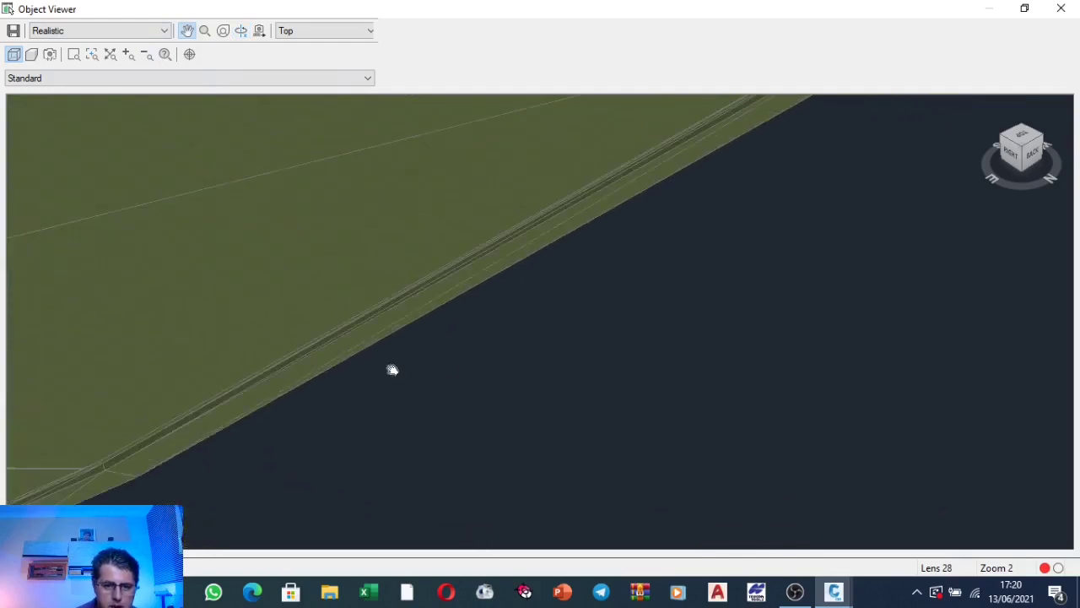
{"action": "scroll", "coordinate": [506, 287], "scroll_direction": "down", "scroll_amount": 1}
{"action": "scroll", "coordinate": [453, 335], "scroll_direction": "up", "scroll_amount": 1}
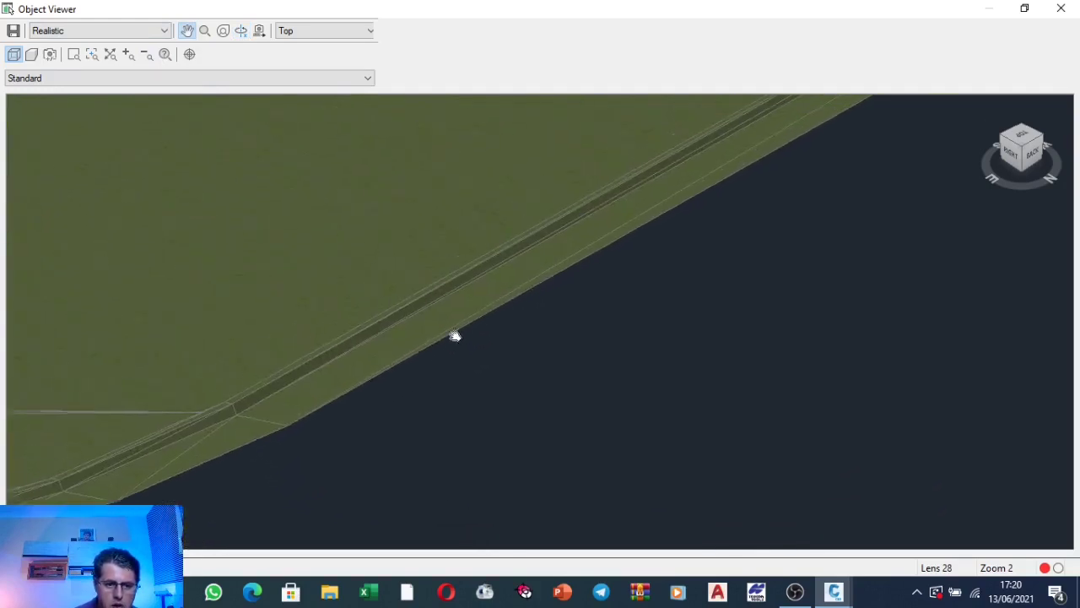
{"action": "scroll", "coordinate": [481, 363], "scroll_direction": "up", "scroll_amount": 2}
{"action": "scroll", "coordinate": [498, 393], "scroll_direction": "up", "scroll_amount": 1}
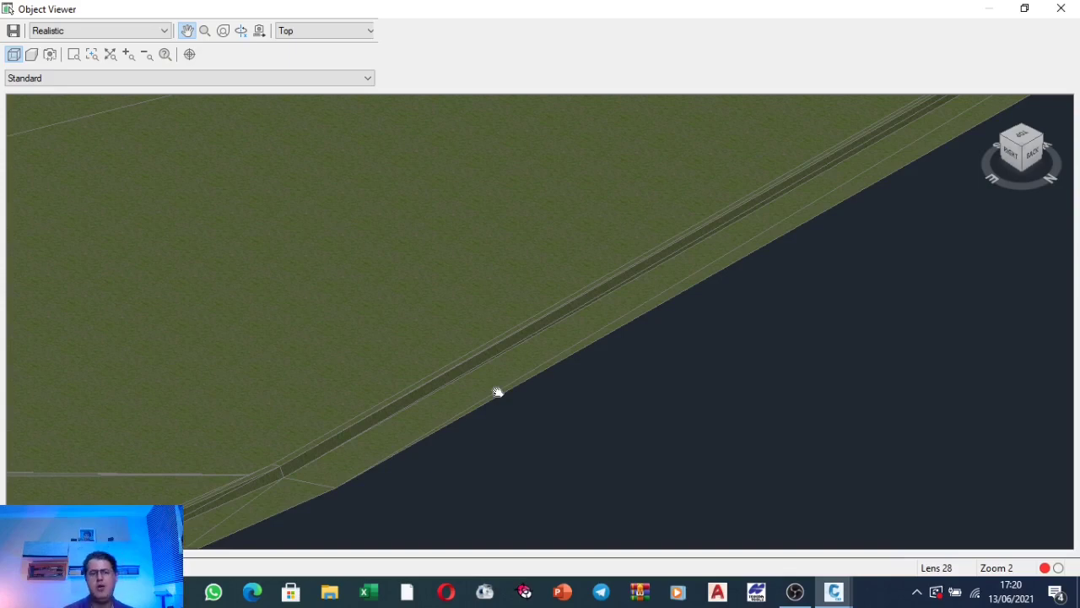
{"action": "scroll", "coordinate": [498, 392], "scroll_direction": "down", "scroll_amount": 5}
{"action": "mouse_move", "coordinate": [461, 309]}
{"action": "left_mouse_down"}
{"action": "mouse_move", "coordinate": [547, 321]}
{"action": "mouse_move", "coordinate": [523, 352]}
{"action": "mouse_move", "coordinate": [382, 447]}
{"action": "mouse_move", "coordinate": [450, 373]}
{"action": "left_mouse_up"}
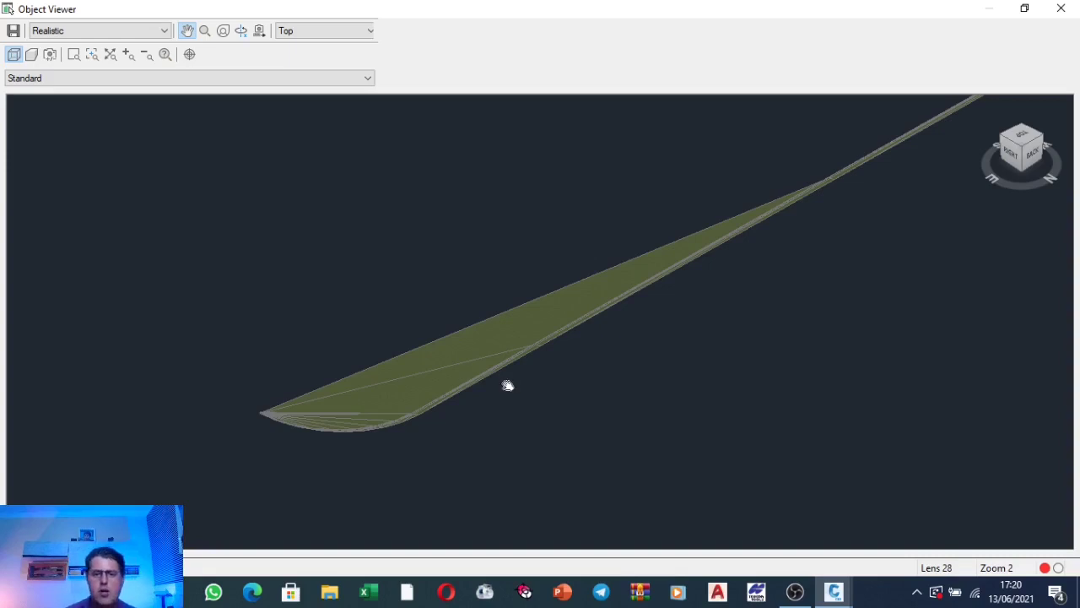
Step: Close the 3D viewer, cancel the active command and scroll the Survey tree
{"action": "left_click", "coordinate": [1074, 9]}
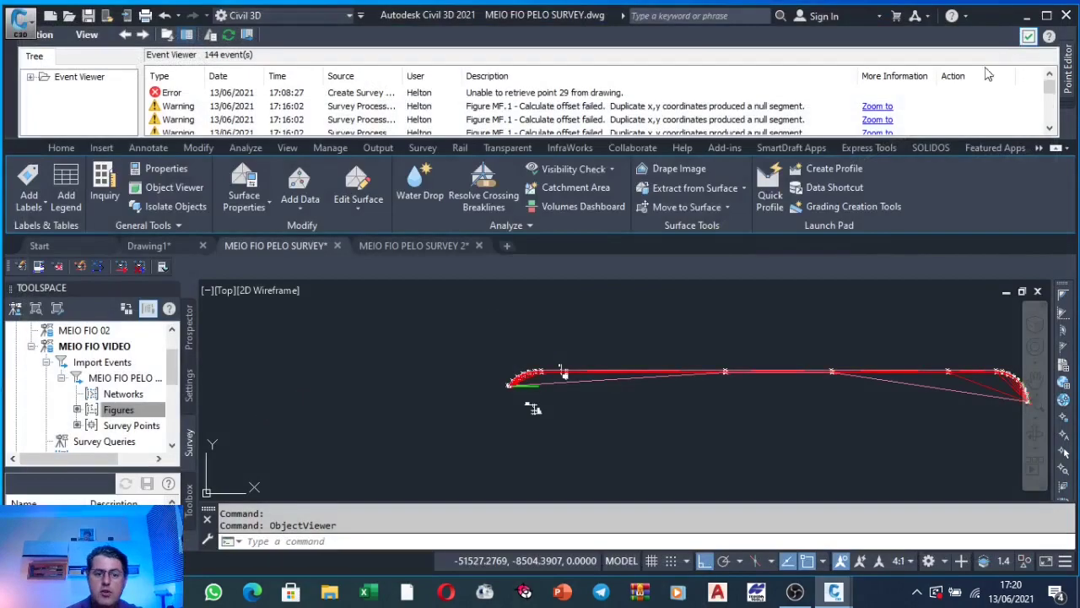
{"action": "key", "text": "Escape"}
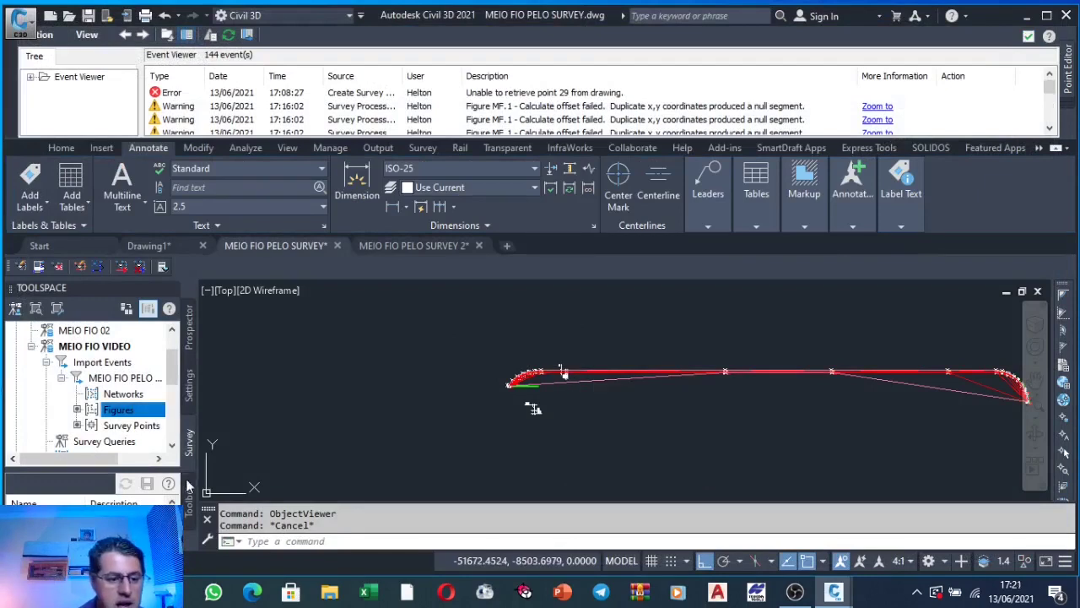
{"action": "scroll", "coordinate": [118, 413], "scroll_direction": "down", "scroll_amount": 1}
{"action": "scroll", "coordinate": [119, 414], "scroll_direction": "down", "scroll_amount": 1}
{"action": "scroll", "coordinate": [118, 413], "scroll_direction": "up", "scroll_amount": 2}
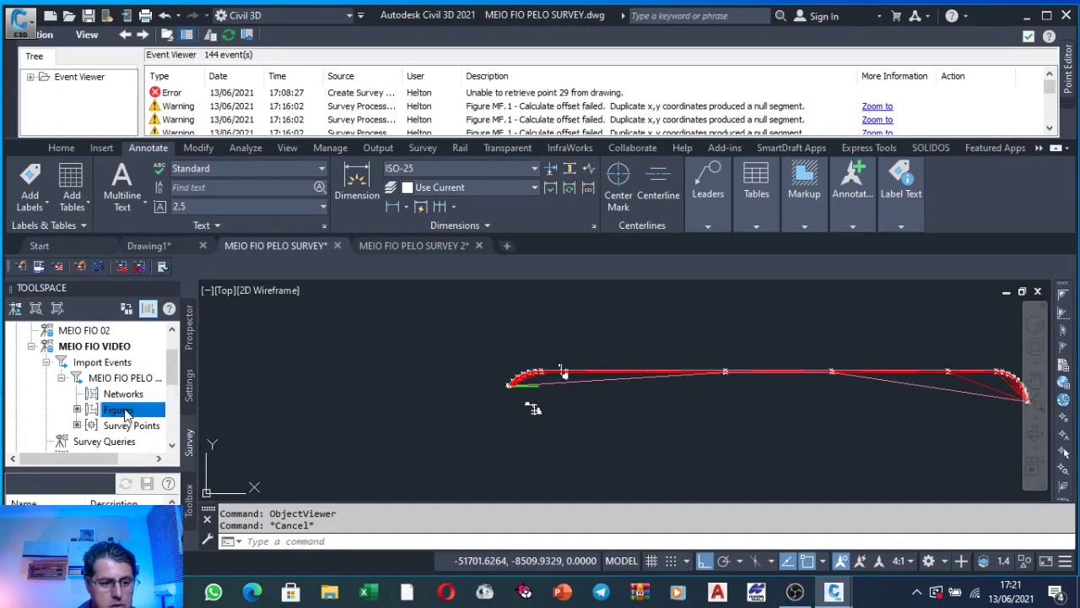
{"action": "scroll", "coordinate": [118, 414], "scroll_direction": "down", "scroll_amount": 3}
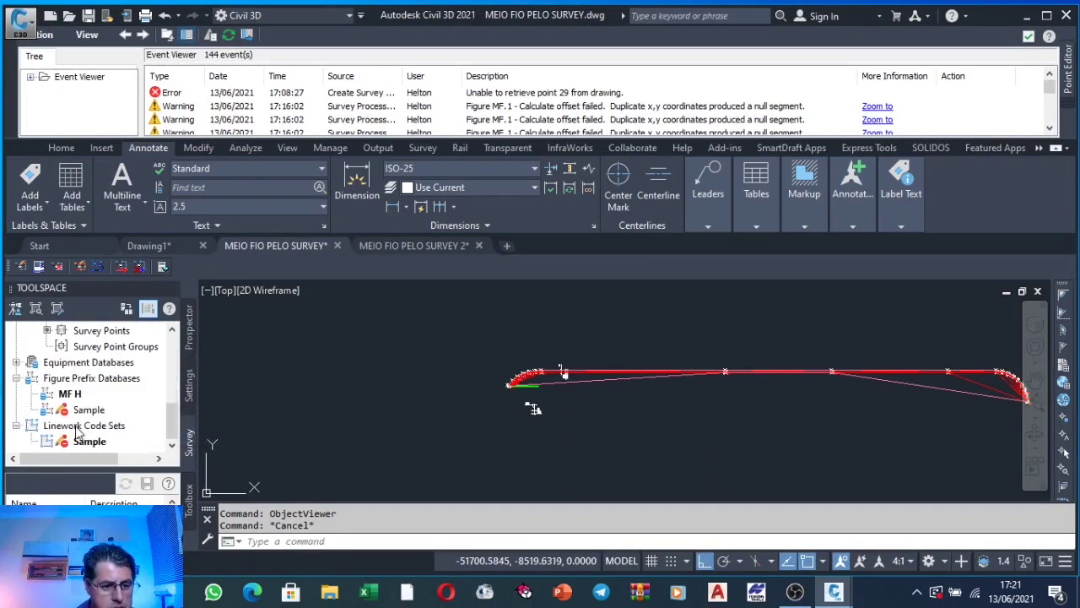
{"action": "scroll", "coordinate": [76, 434], "scroll_direction": "up", "scroll_amount": 1}
{"action": "scroll", "coordinate": [70, 429], "scroll_direction": "up", "scroll_amount": 5}
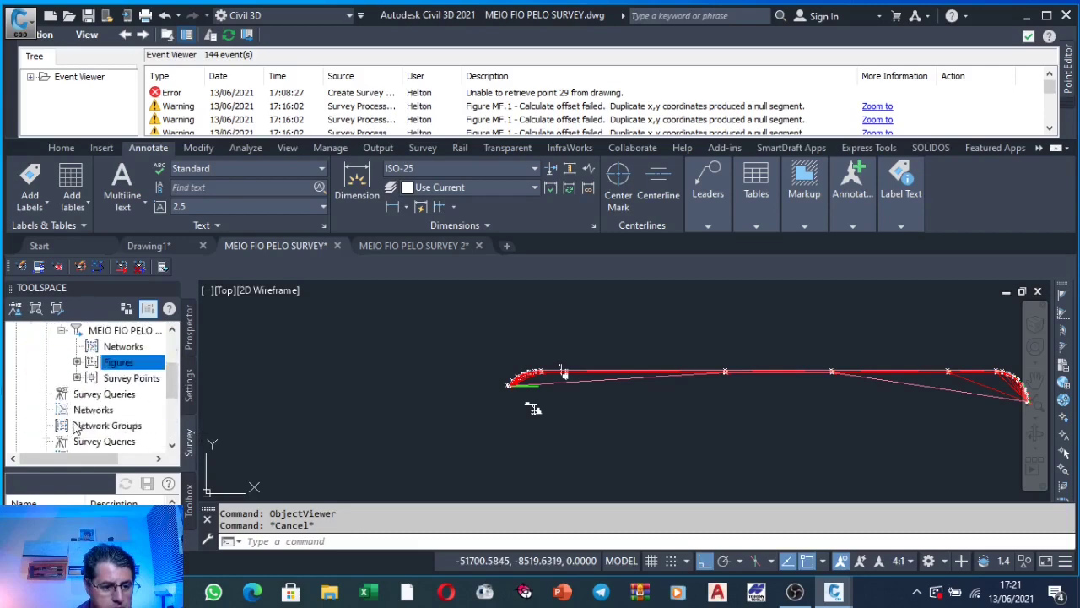
{"action": "scroll", "coordinate": [74, 429], "scroll_direction": "down", "scroll_amount": 6}
Step: Collapse Figure Prefix Databases and expand Linework Code Sets to select the Sample code set
{"action": "left_click", "coordinate": [16, 379]}
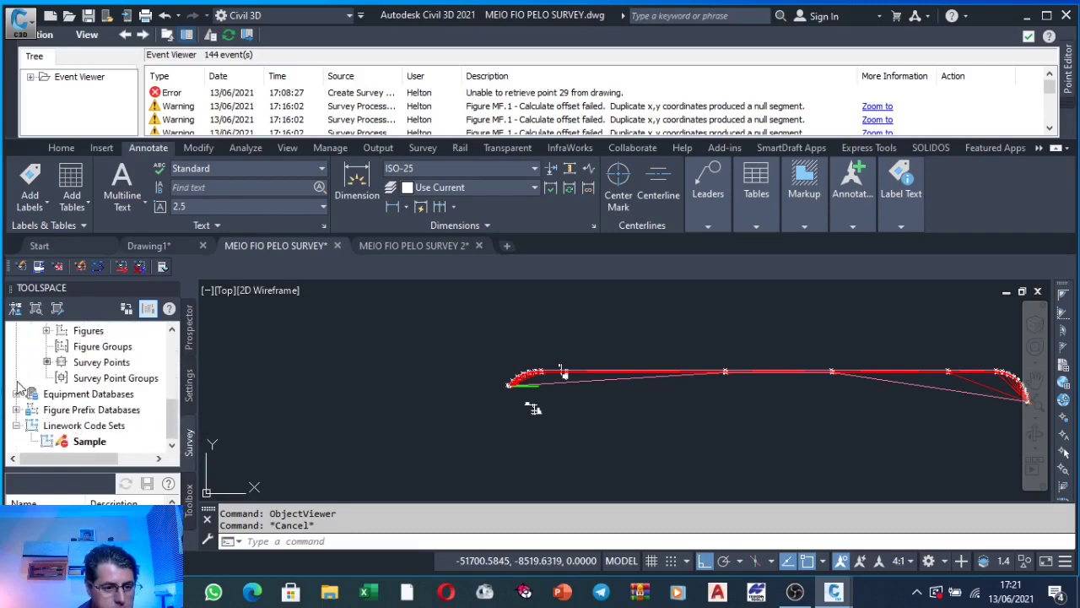
{"action": "left_click", "coordinate": [17, 426]}
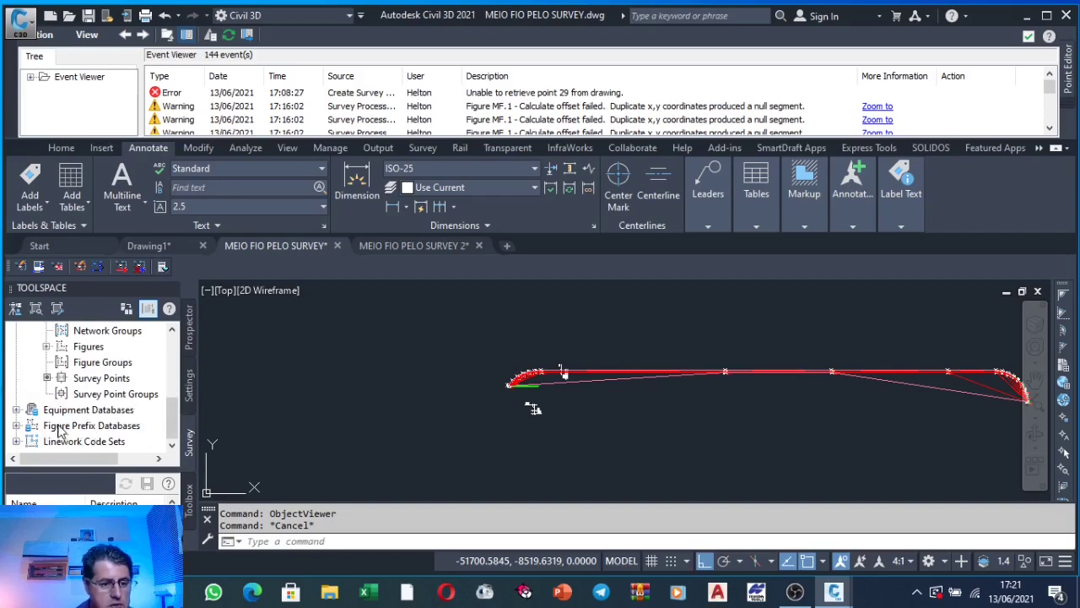
{"action": "left_click", "coordinate": [16, 441]}
{"action": "left_click", "coordinate": [74, 444]}
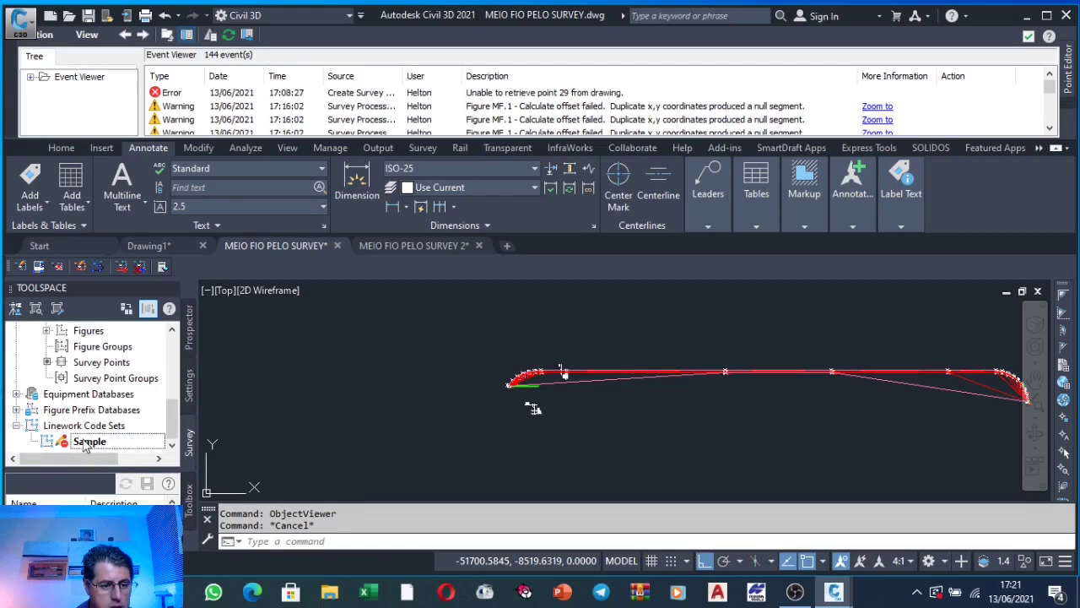
{"action": "right_click", "coordinate": [74, 445]}
{"action": "key", "text": "Escape"}
{"action": "double_click", "coordinate": [74, 445]}
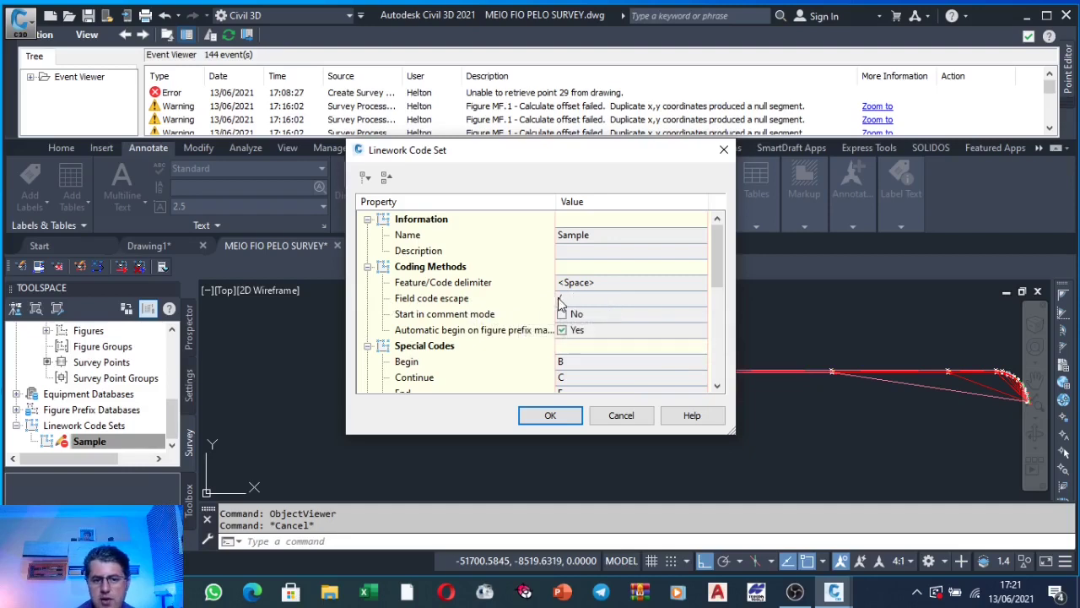
{"action": "scroll", "coordinate": [565, 333], "scroll_direction": "down", "scroll_amount": 1}
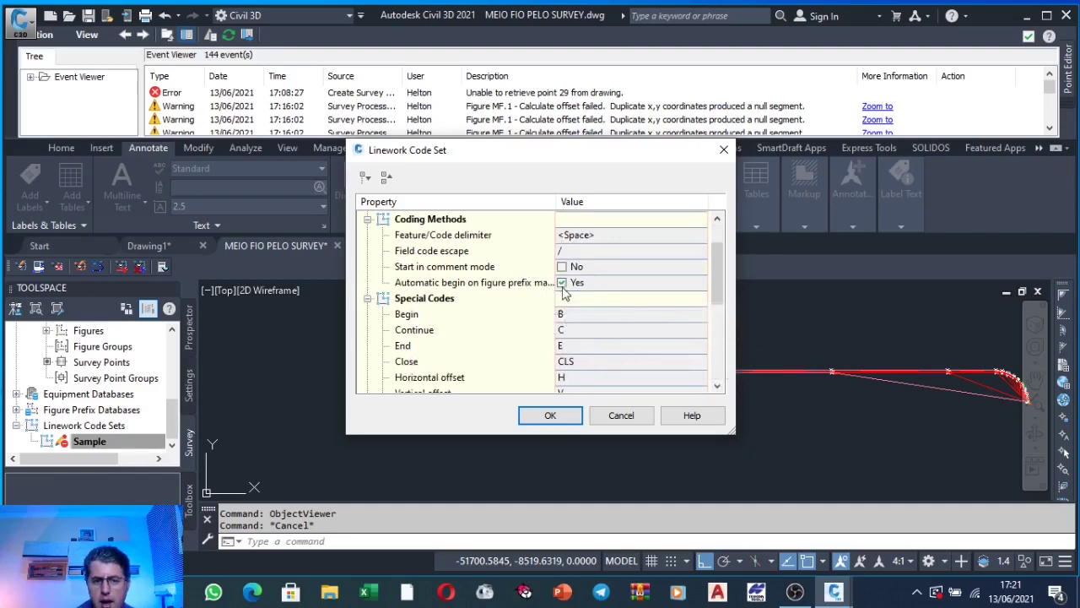
{"action": "scroll", "coordinate": [595, 298], "scroll_direction": "down", "scroll_amount": 1}
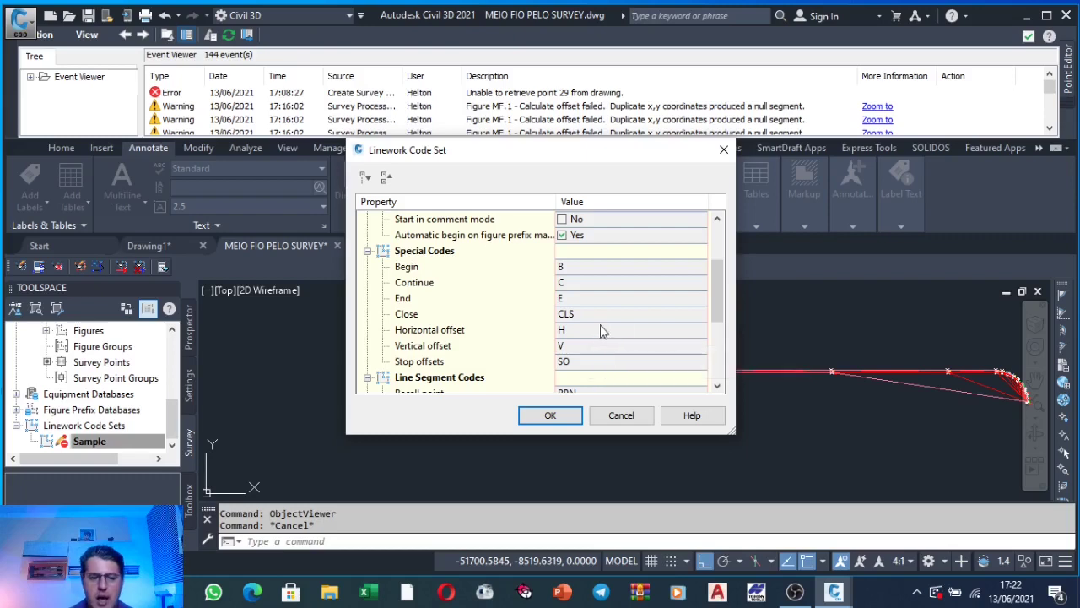
{"action": "scroll", "coordinate": [561, 363], "scroll_direction": "down", "scroll_amount": 1}
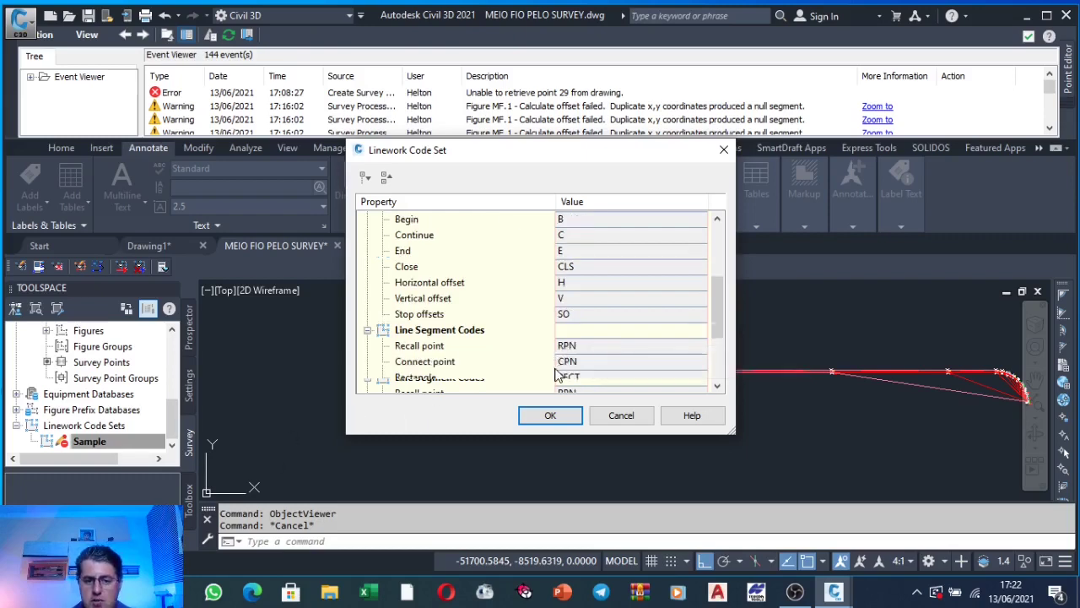
{"action": "scroll", "coordinate": [567, 329], "scroll_direction": "down", "scroll_amount": 1}
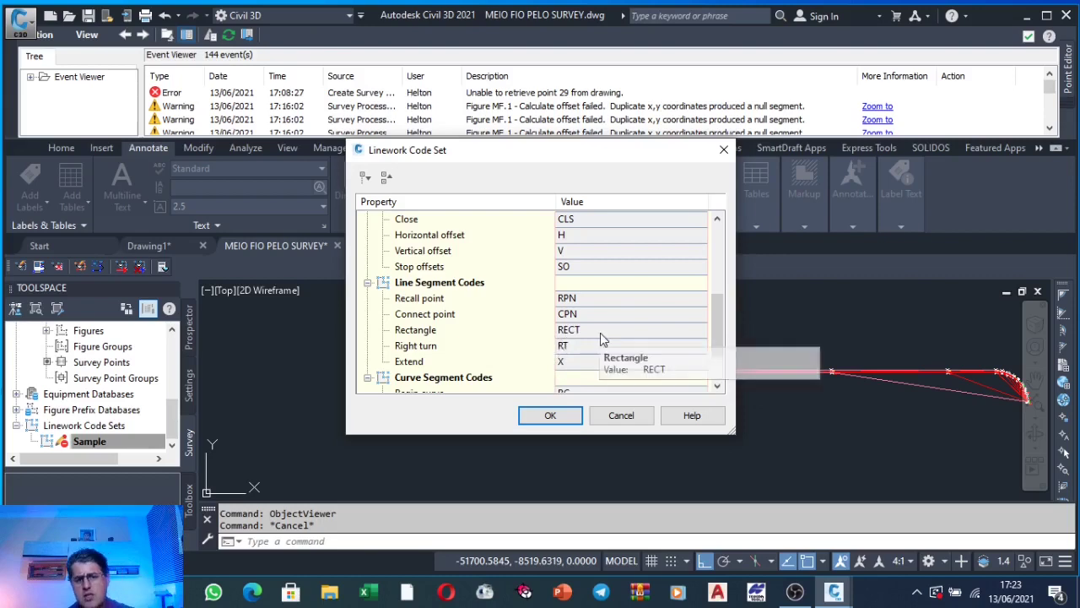
{"action": "scroll", "coordinate": [600, 332], "scroll_direction": "down", "scroll_amount": 2}
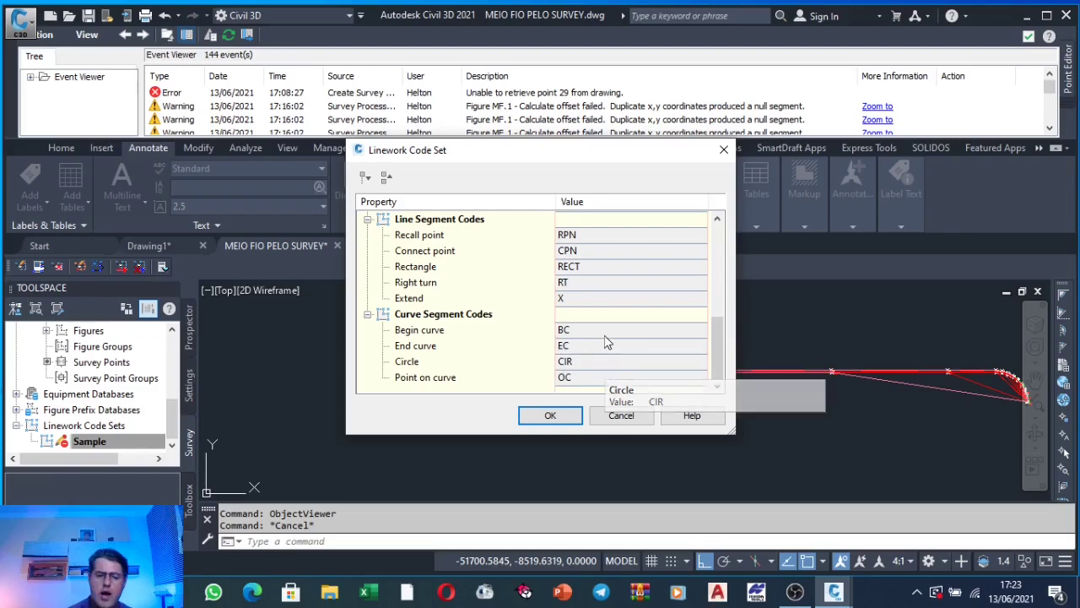
{"action": "scroll", "coordinate": [625, 359], "scroll_direction": "up", "scroll_amount": 5}
{"action": "scroll", "coordinate": [626, 359], "scroll_direction": "up", "scroll_amount": 1}
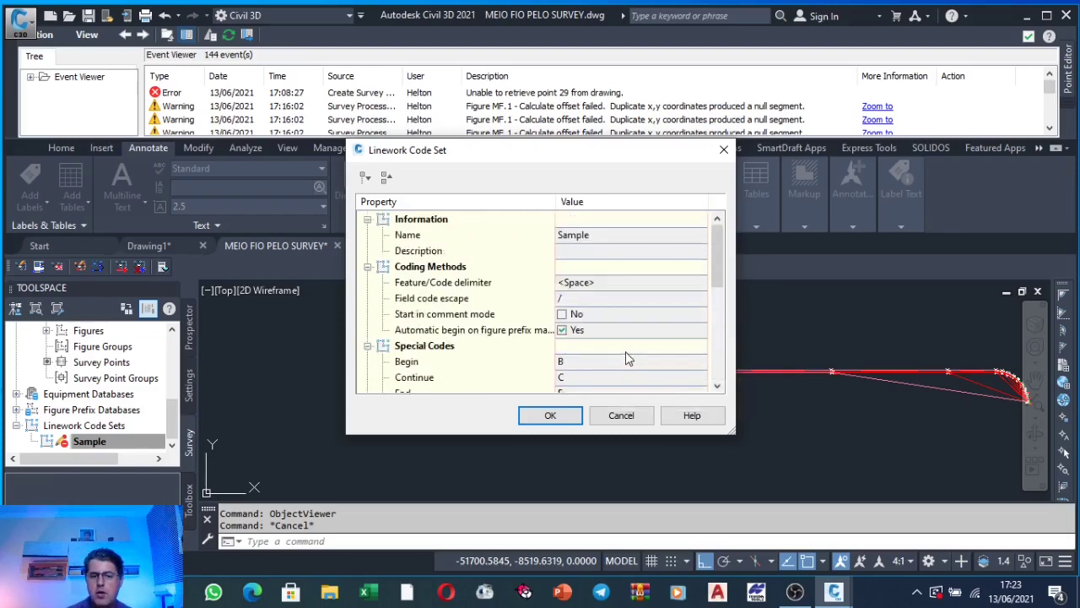
{"action": "left_click", "coordinate": [550, 415]}
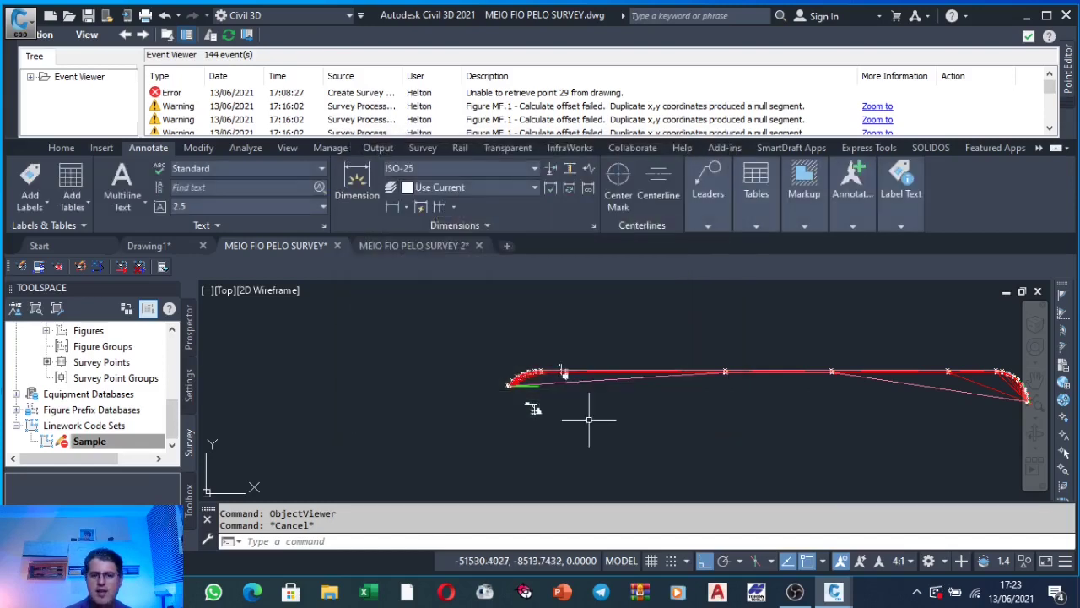